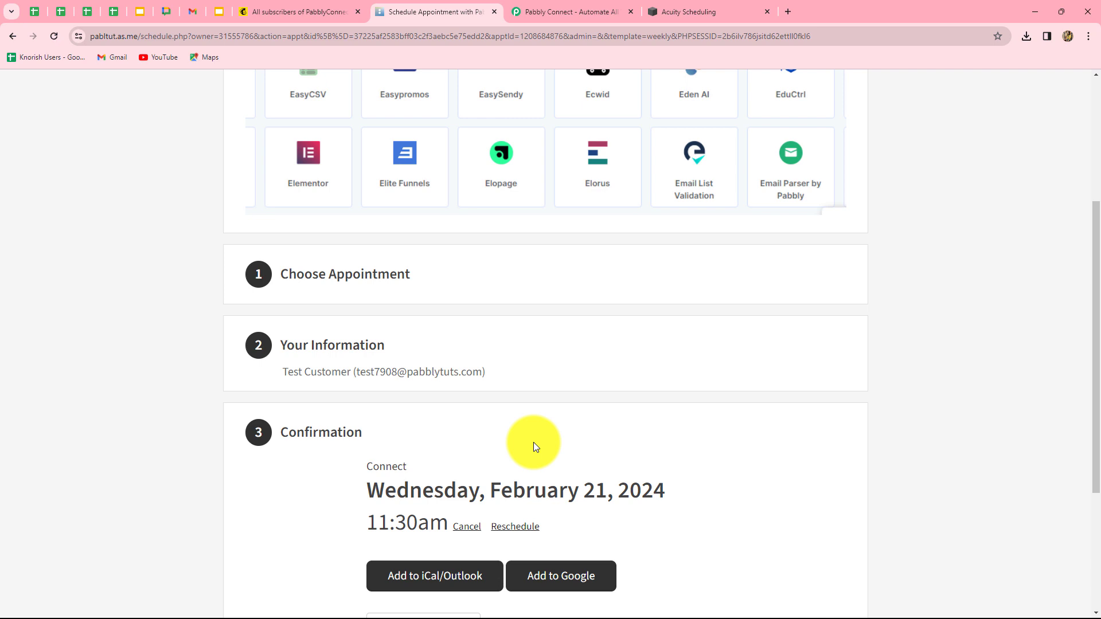
Leave the Acuity booking confirmation and switch to the Pabbly Connect website tab
scroll(533, 442, "up", 4)
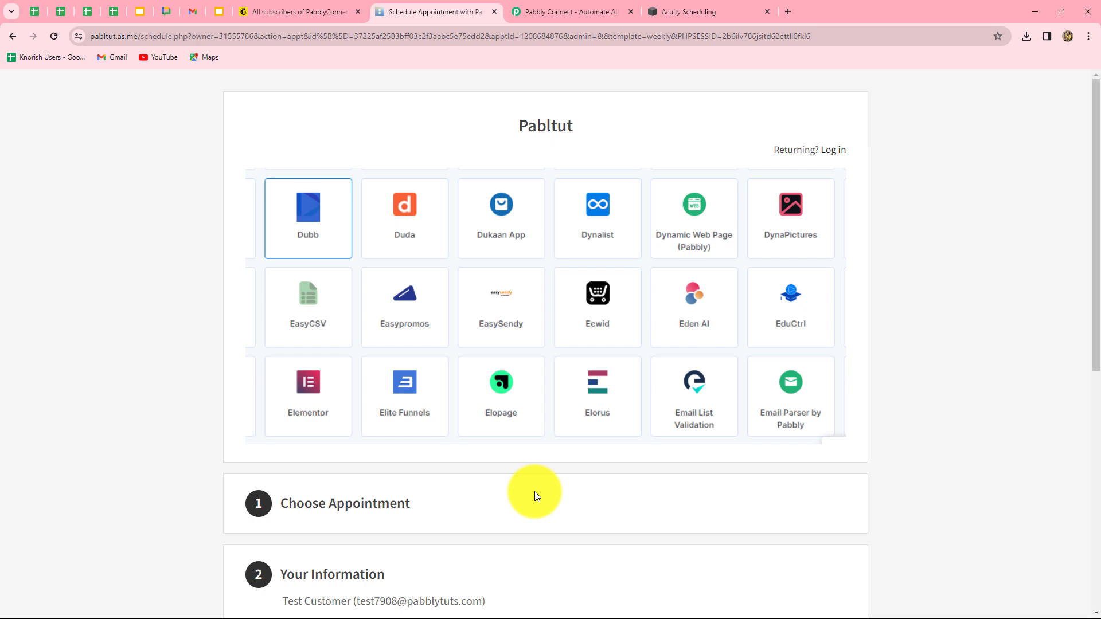
left_click(563, 12)
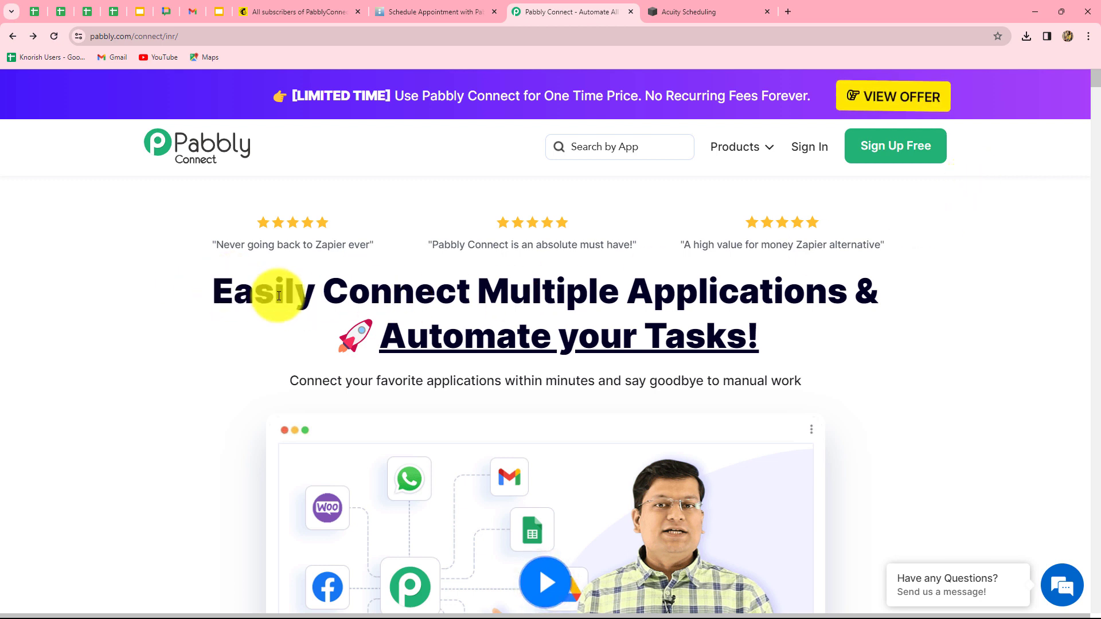
Go from the Pabbly Connect homepage headline to the Pabbly sign-in page
left_click_drag(236, 292, 934, 371)
left_click(873, 378)
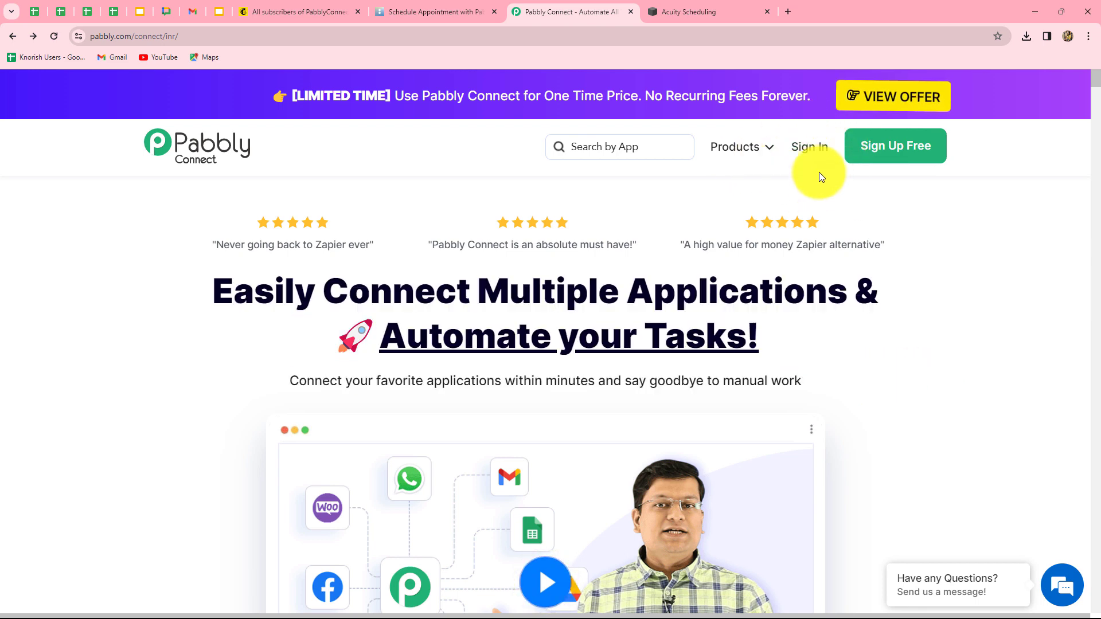
left_click(807, 150)
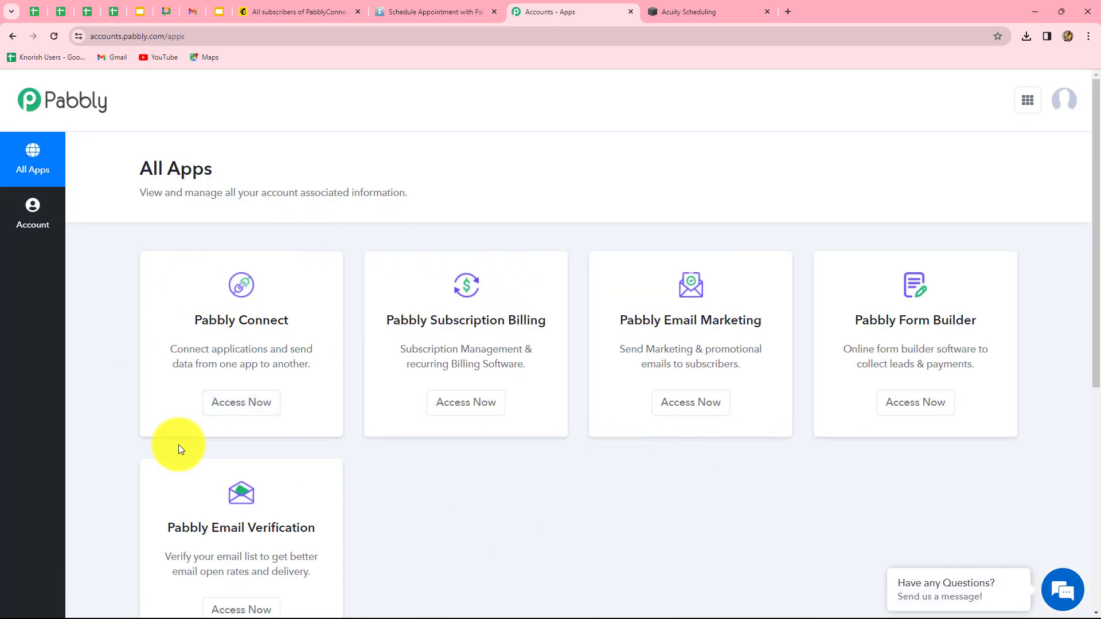
Open Pabbly Connect from the All Apps list to reach its empty dashboard
left_click_drag(192, 319, 261, 405)
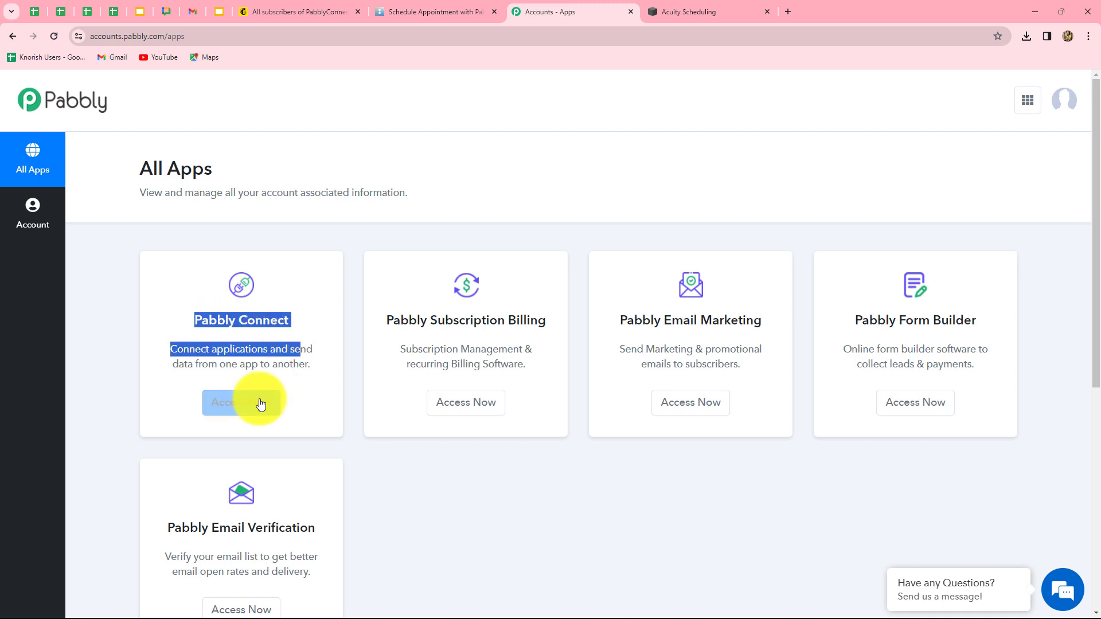
left_click(260, 404)
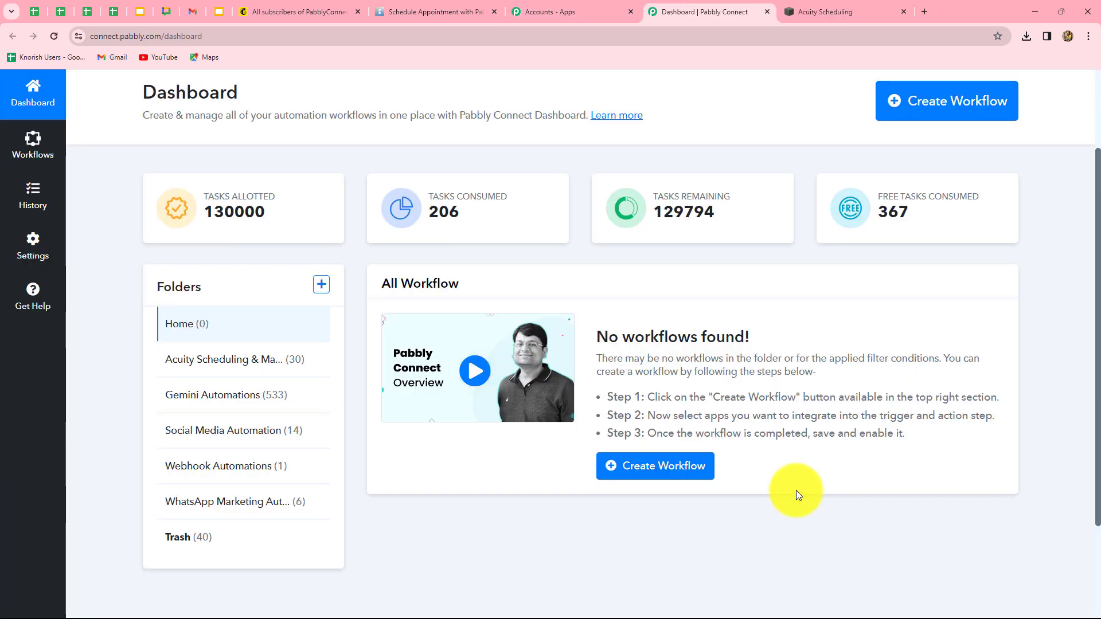
scroll(796, 490, "up", 2)
scroll(796, 490, "down", 2)
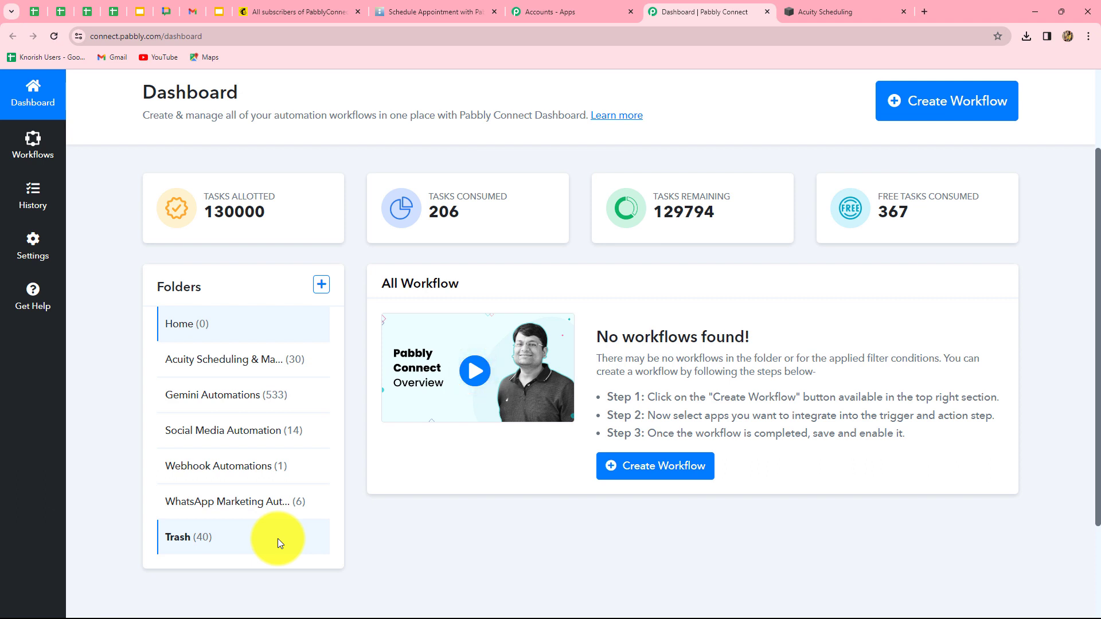
scroll(705, 514, "up", 2)
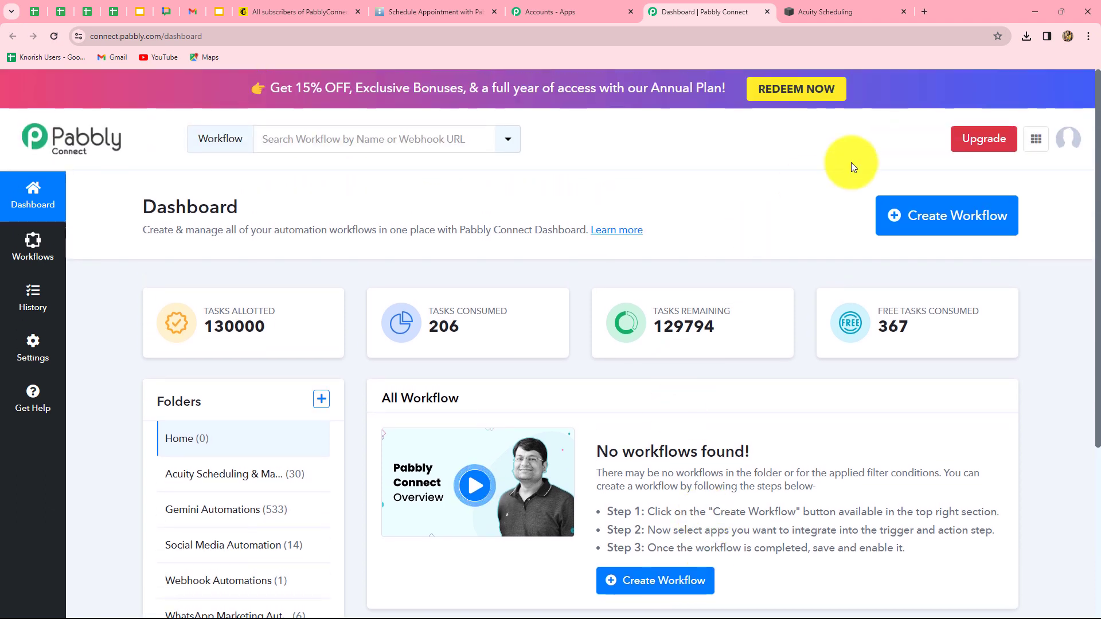
Create a workflow with the pasted name, filed in the Acuity Scheduling & Mailchimp Automation folder
left_click(981, 228)
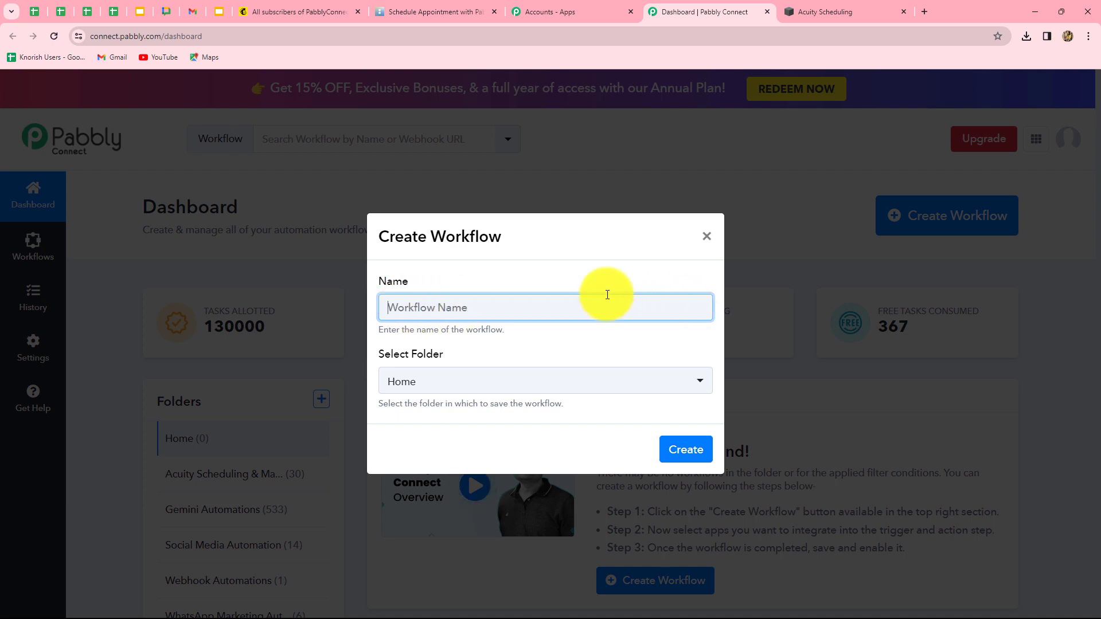
key("ctrl+v")
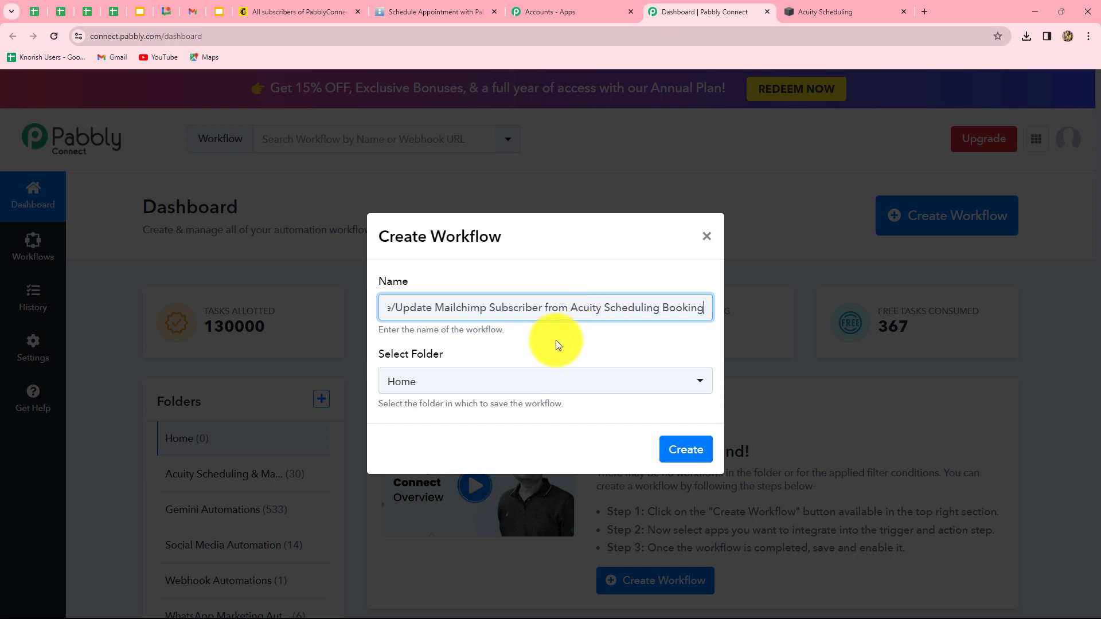
left_click(462, 380)
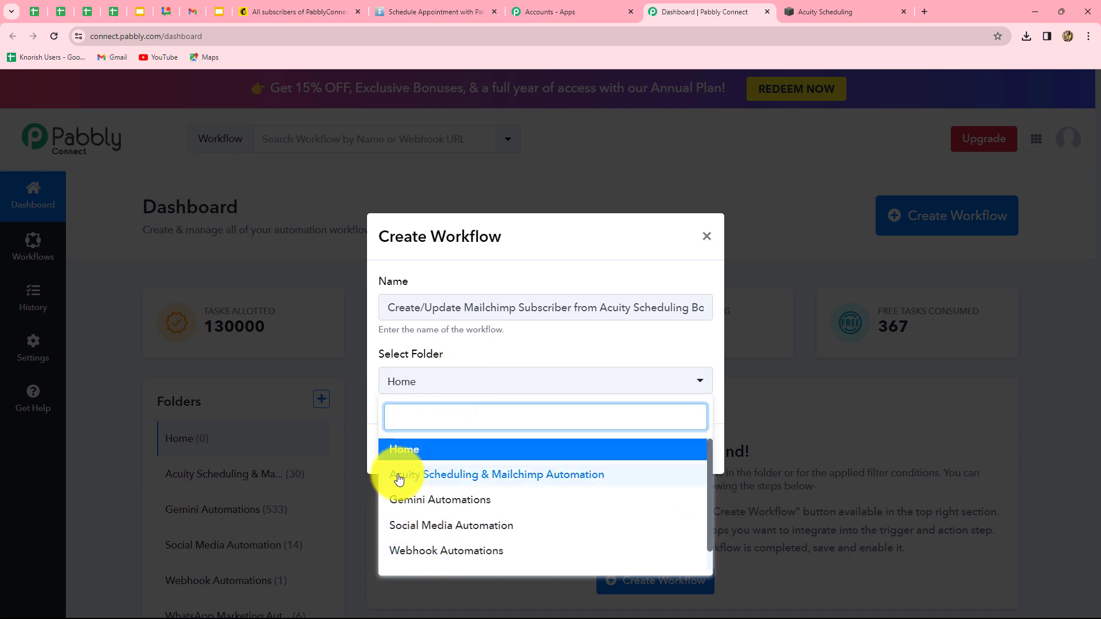
left_click(574, 477)
left_click(686, 452)
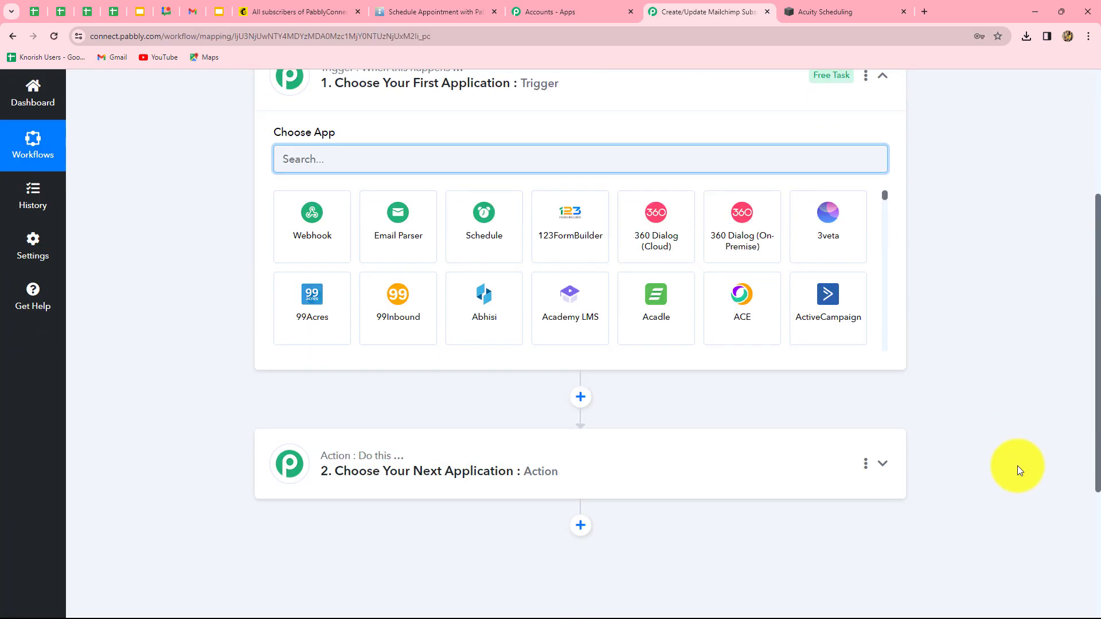
scroll(1017, 466, "up", 1)
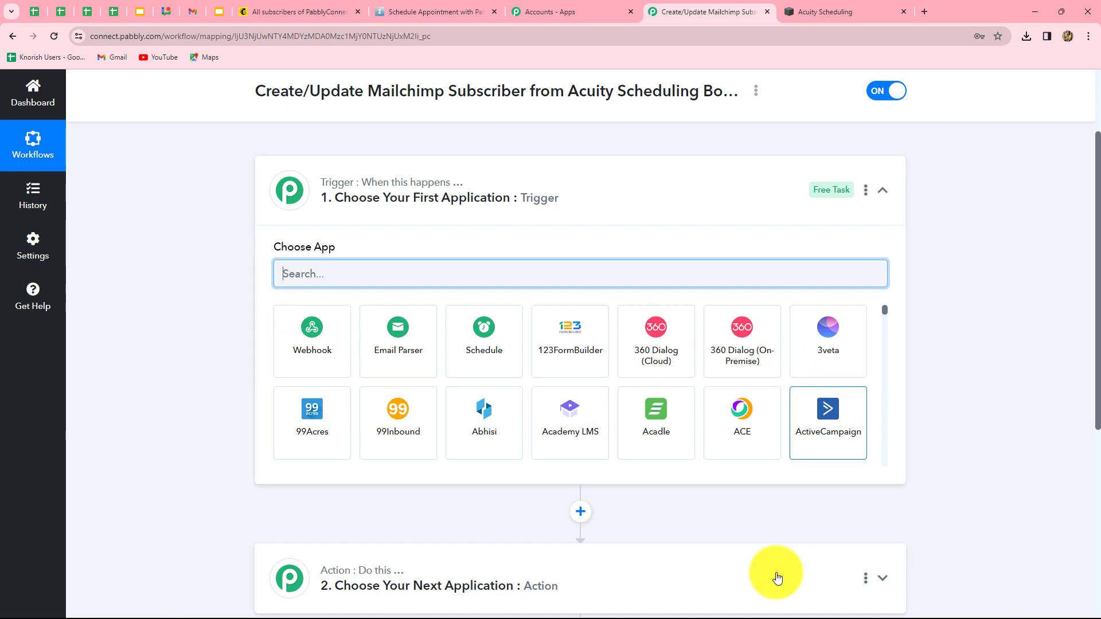
scroll(701, 533, "down", 2)
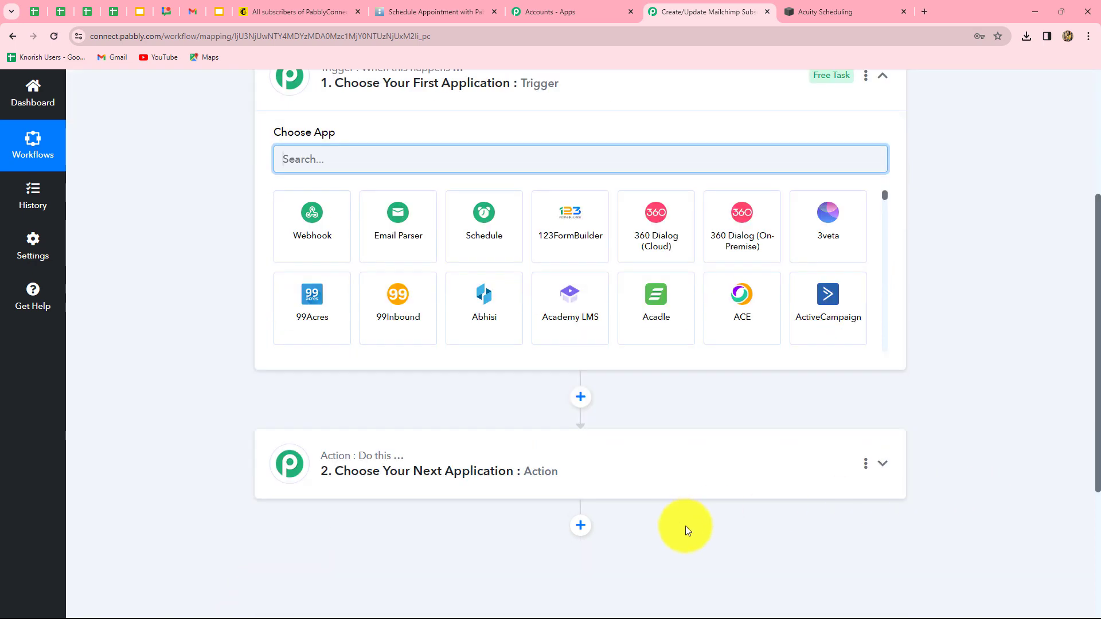
scroll(711, 559, "up", 3)
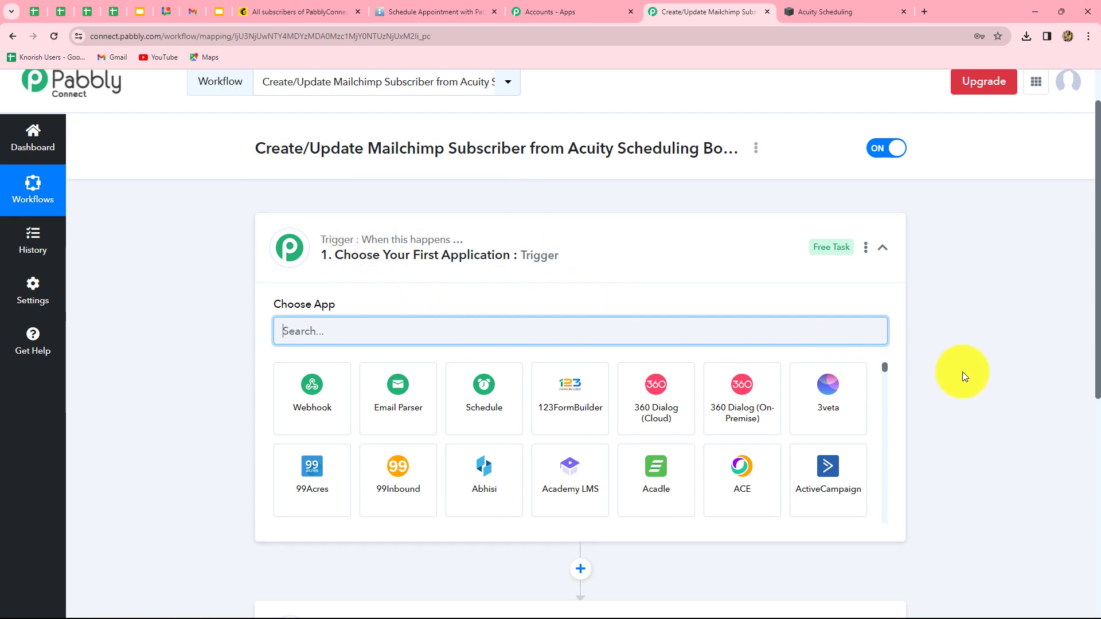
scroll(962, 372, "down", 3)
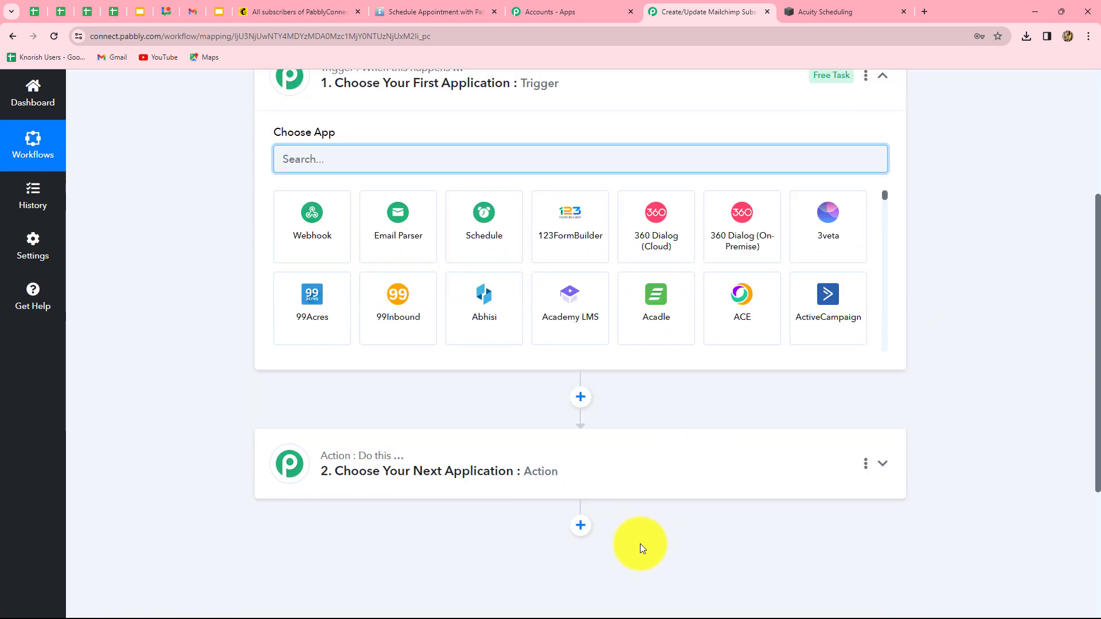
scroll(639, 544, "up", 2)
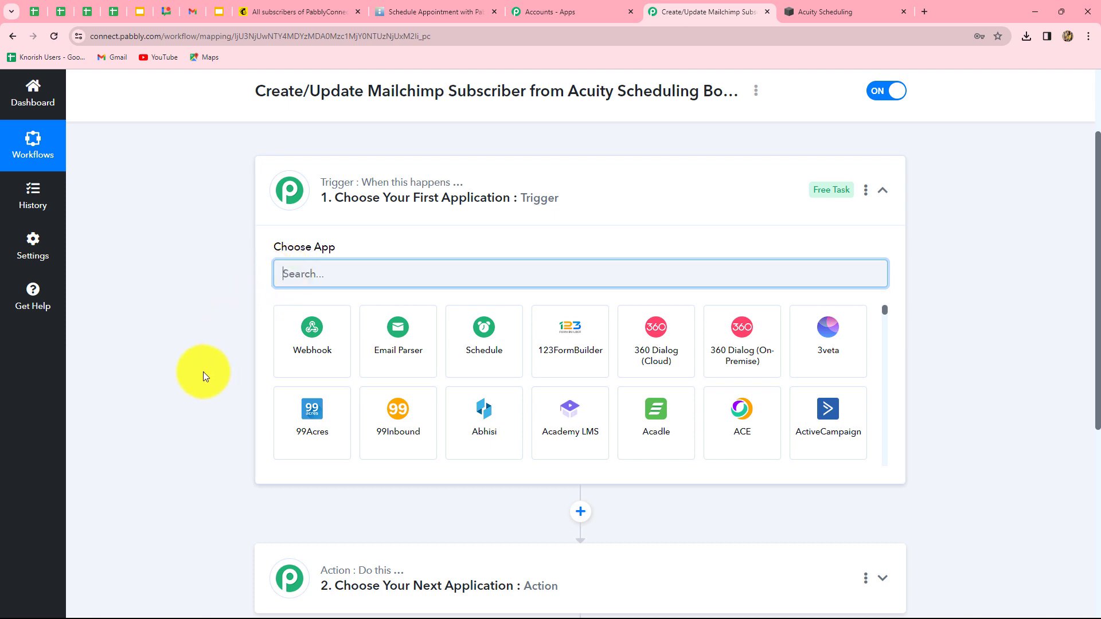
scroll(204, 376, "down", 3)
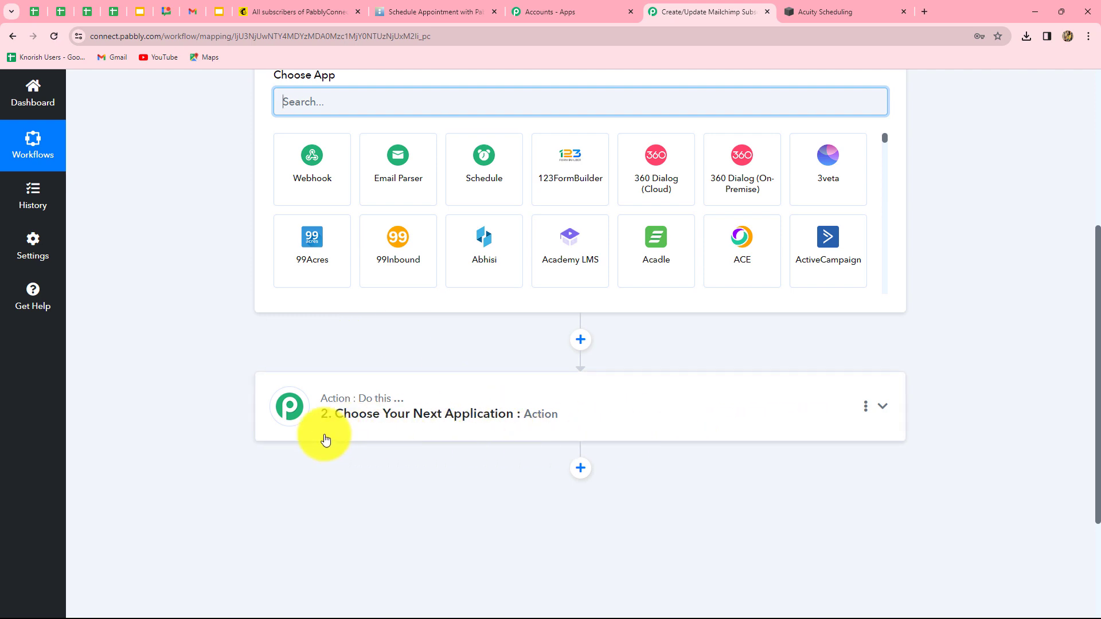
scroll(218, 329, "up", 3)
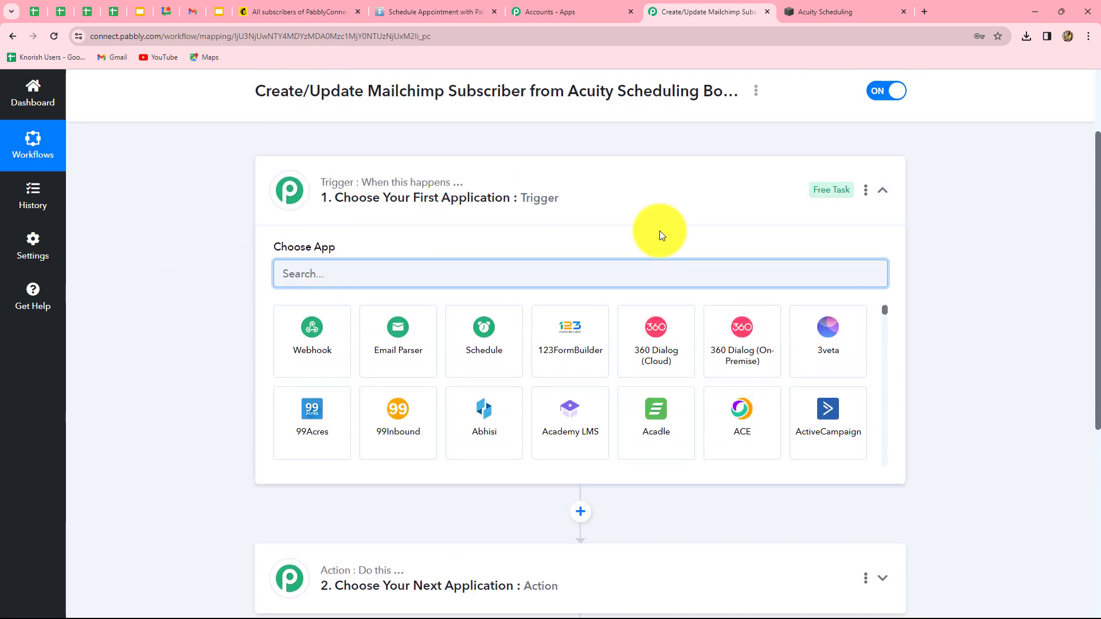
scroll(993, 332, "down", 4)
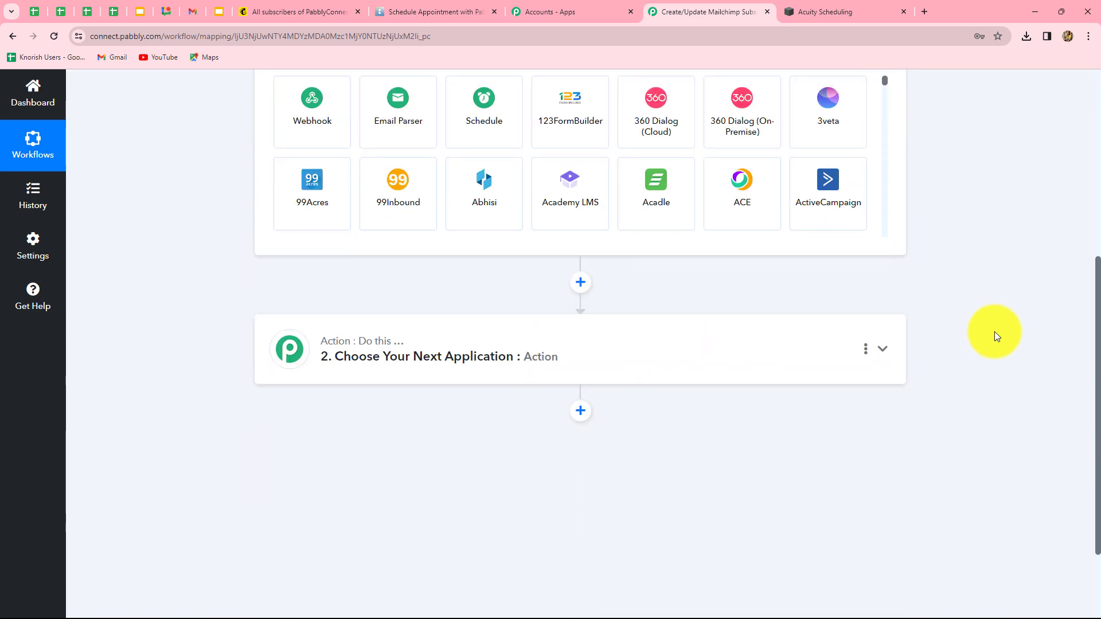
scroll(994, 331, "up", 3)
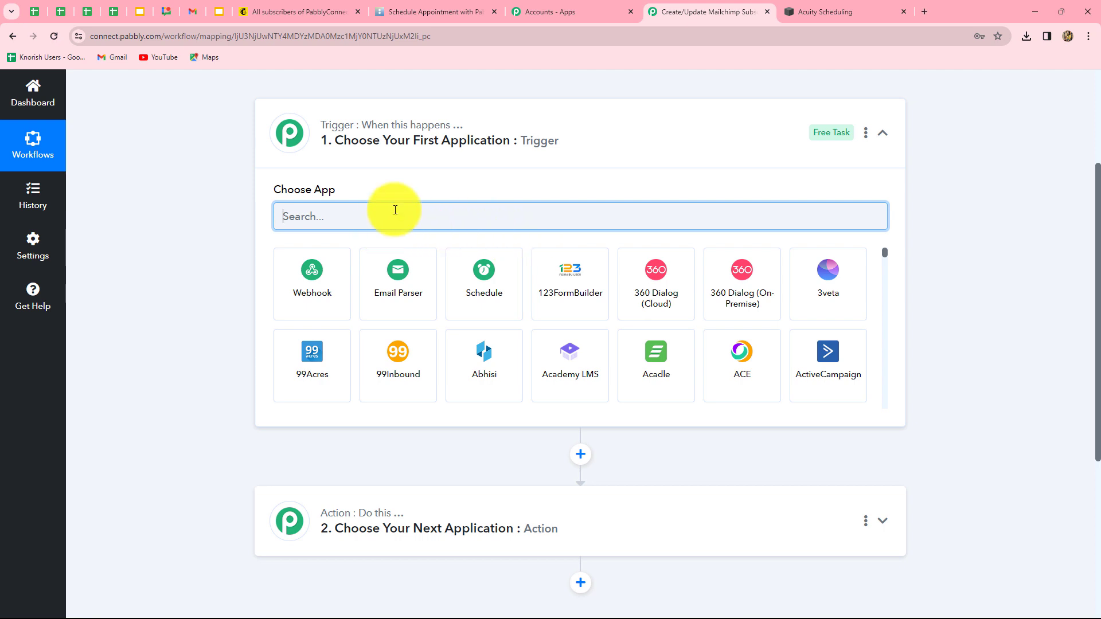
Set the trigger to Acuity Scheduling's New Appointment event and begin connecting the account
type("Acu")
left_click(308, 304)
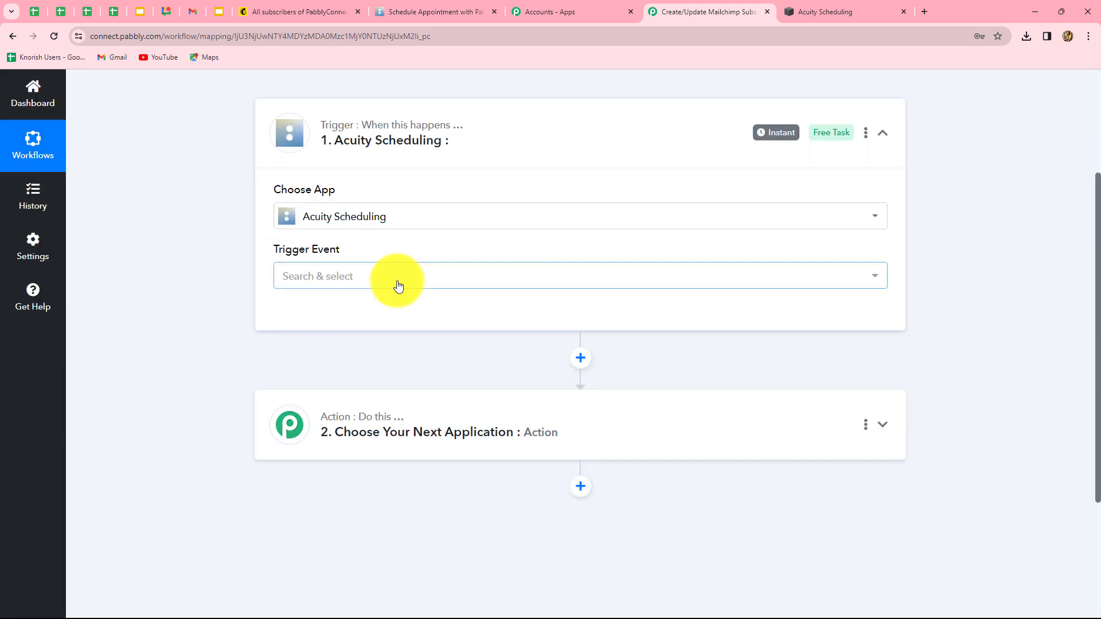
left_click(398, 282)
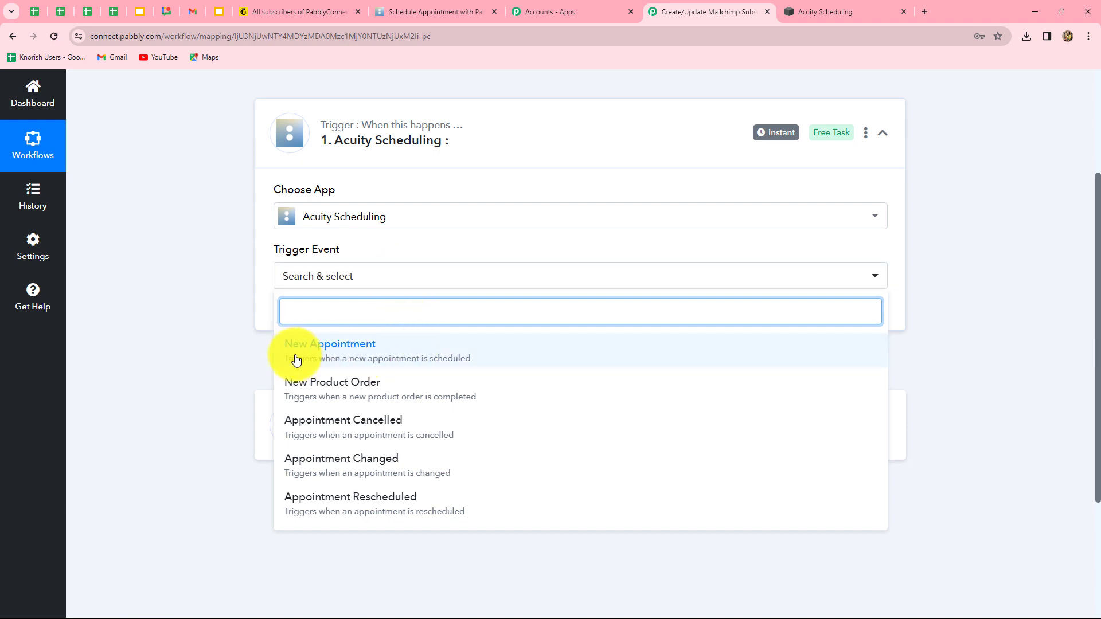
left_click(367, 358)
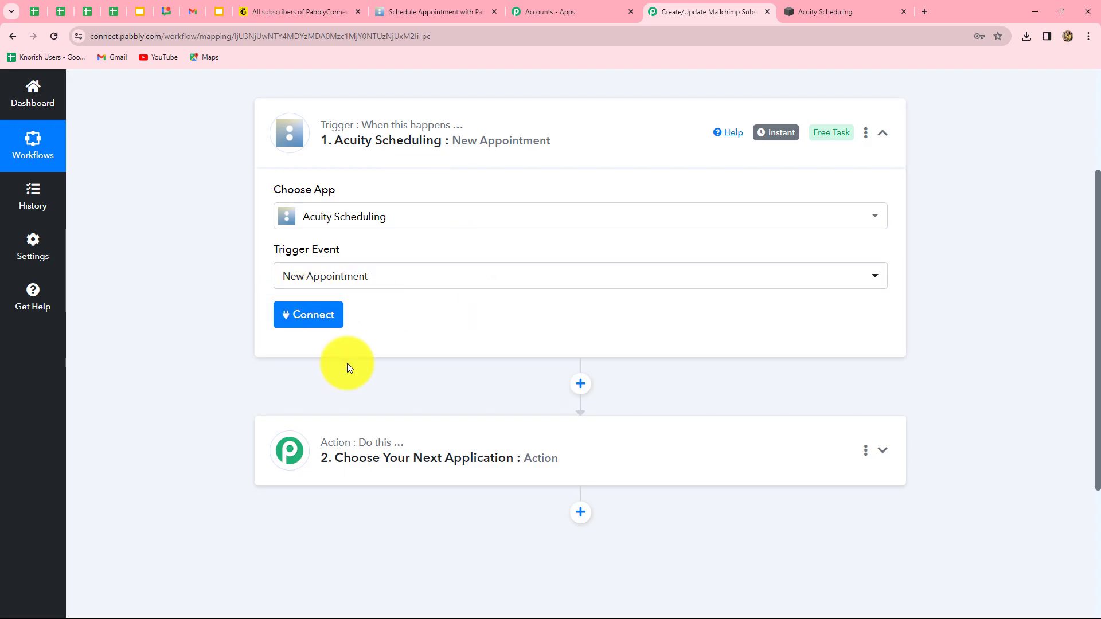
left_click(327, 315)
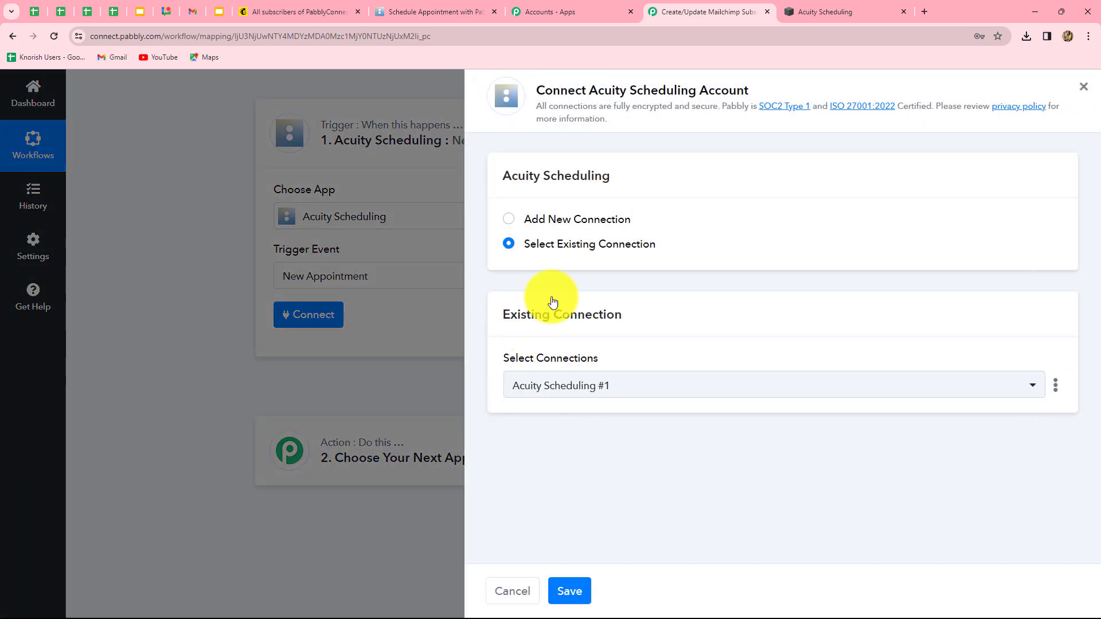
Add a new Acuity Scheduling connection and allow Pabbly Connect access to the account
left_click(508, 218)
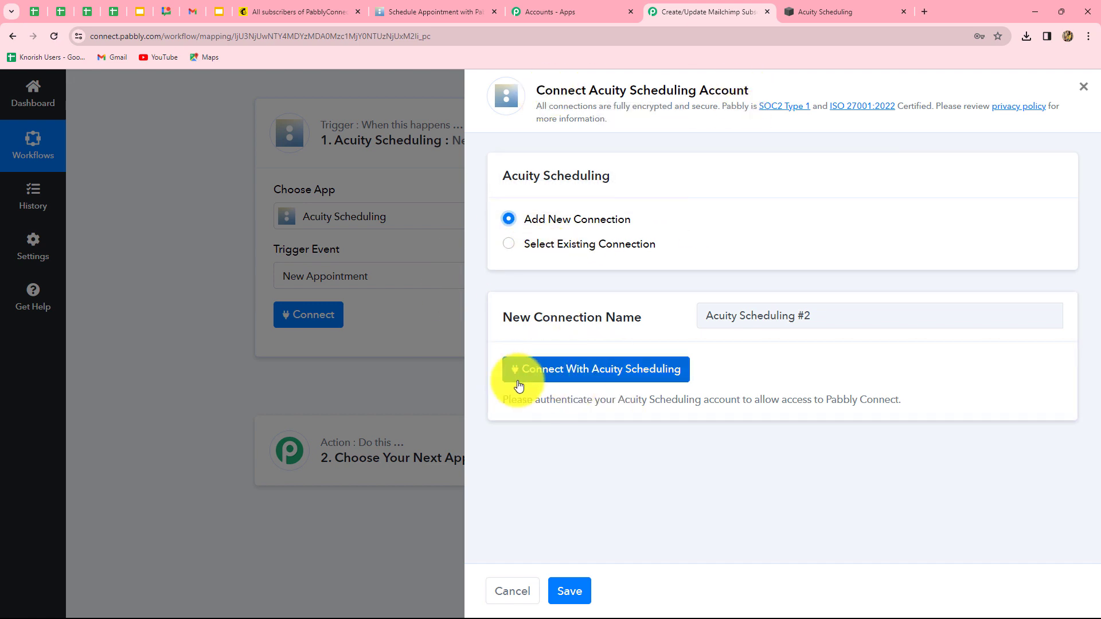
left_click(649, 379)
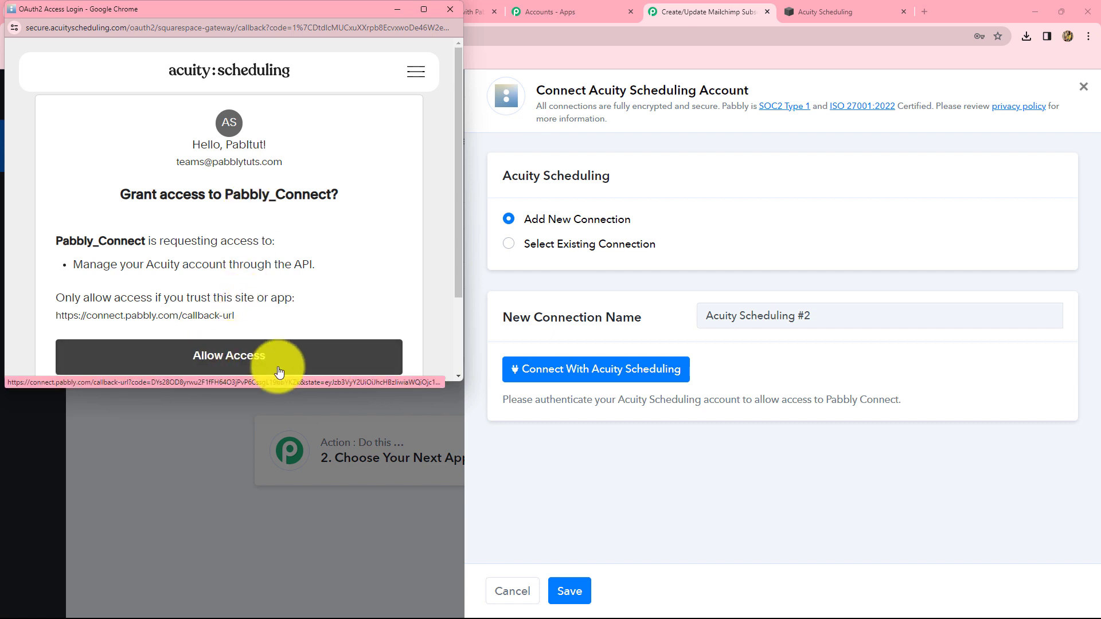
left_click(281, 367)
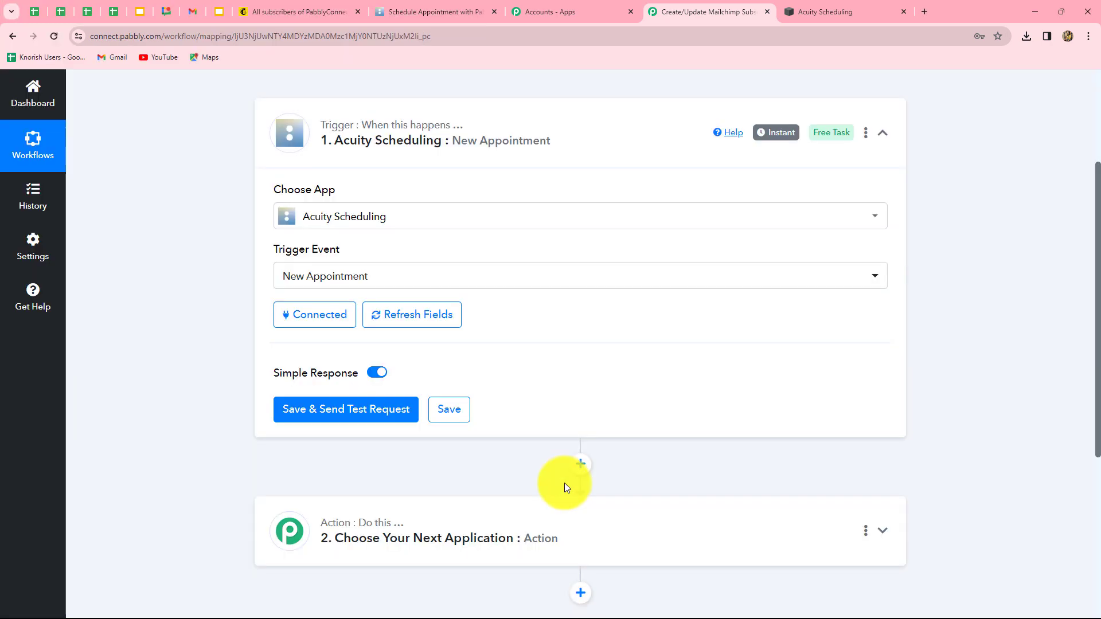
Save the Acuity trigger and send a test request so it waits for a new booking
left_click(407, 10)
left_click(740, 7)
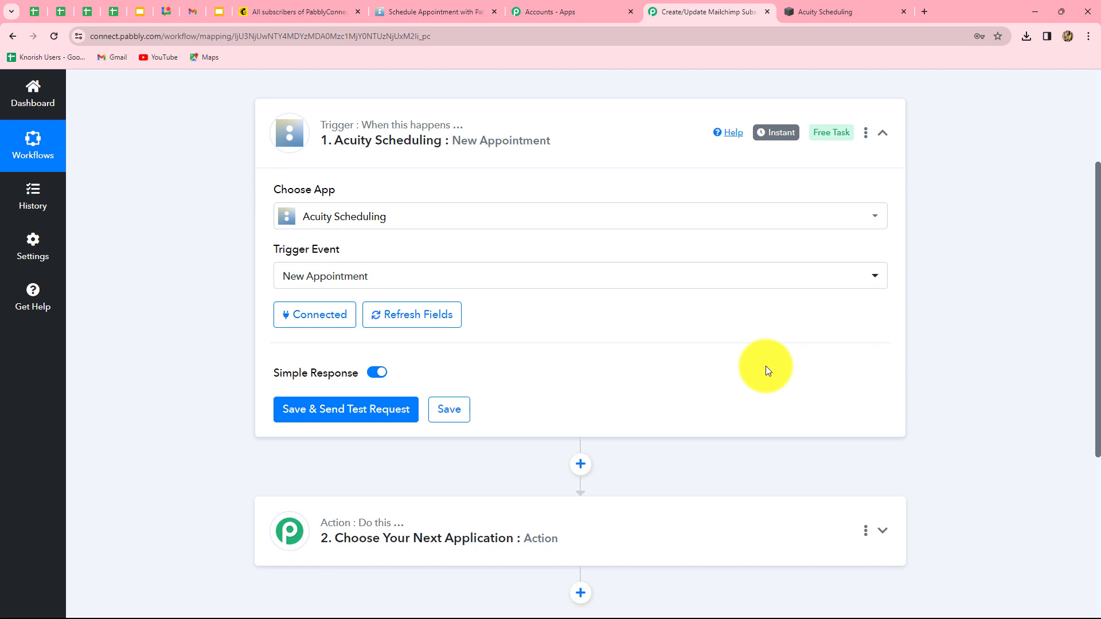
scroll(283, 221, "down", 2)
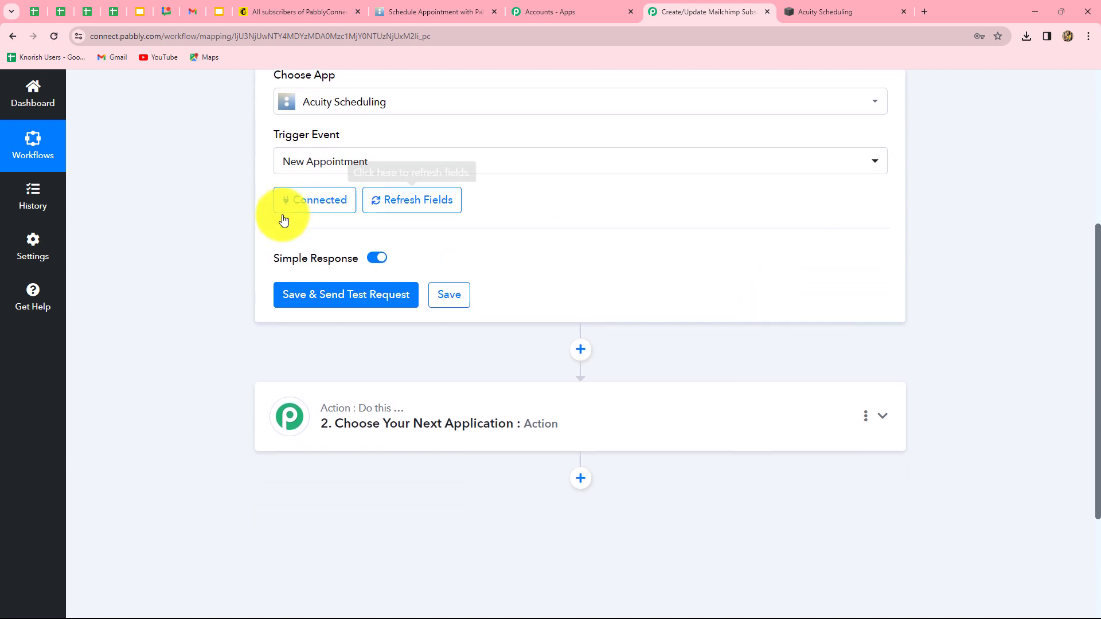
left_click(336, 295)
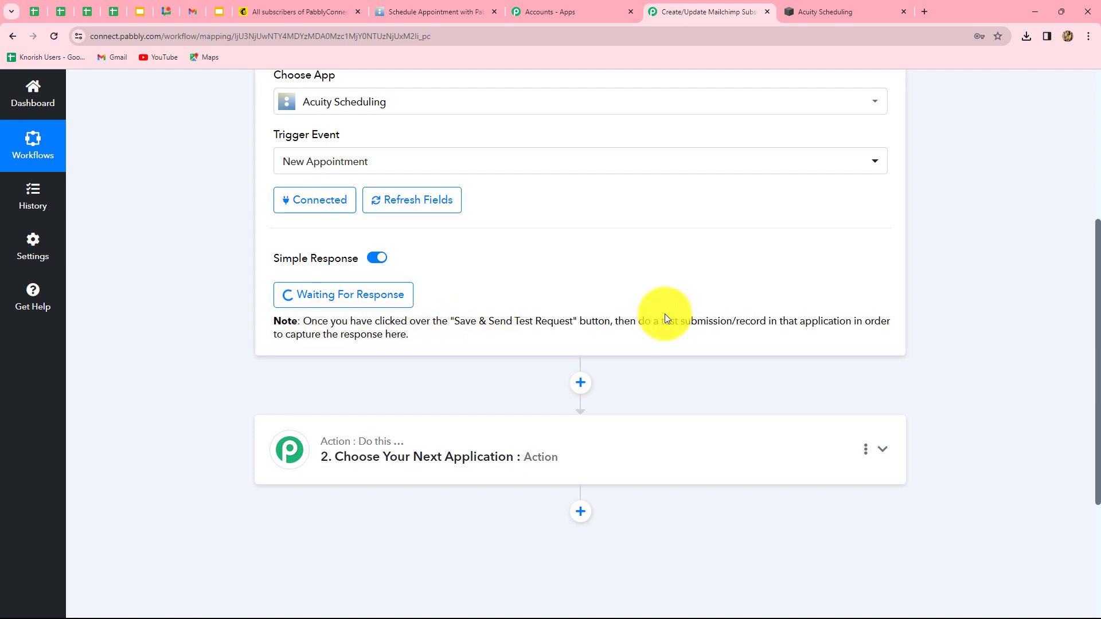
left_click_drag(659, 320, 784, 337)
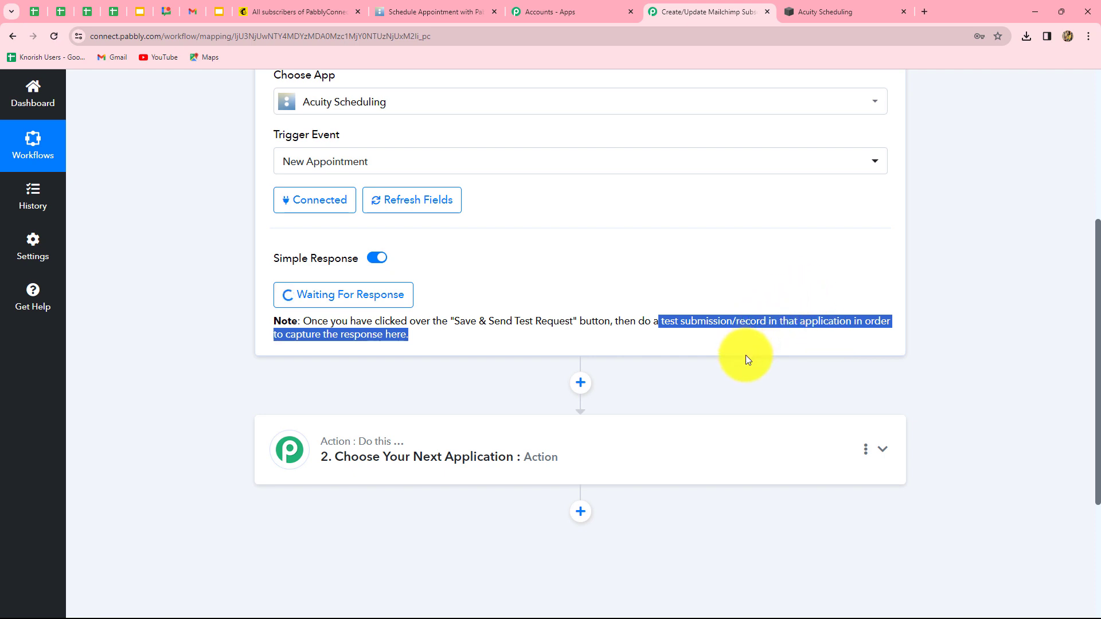
Choose the 30-minute Integration appointment at 10:30am on Thursday, February 22, 2024
left_click(438, 17)
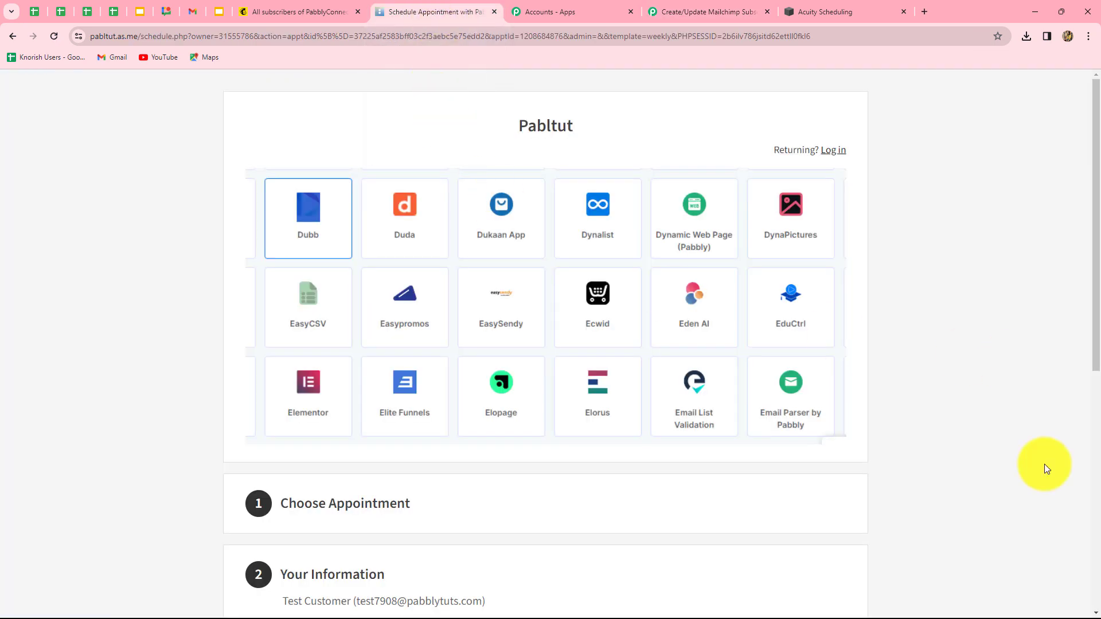
scroll(1044, 464, "down", 5)
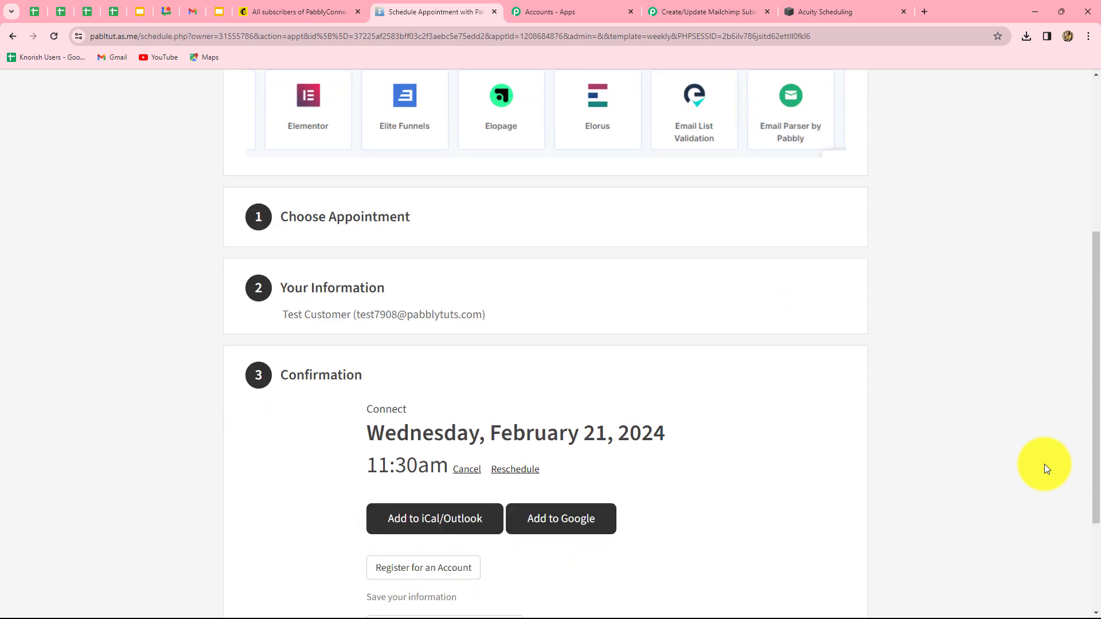
left_click(362, 222)
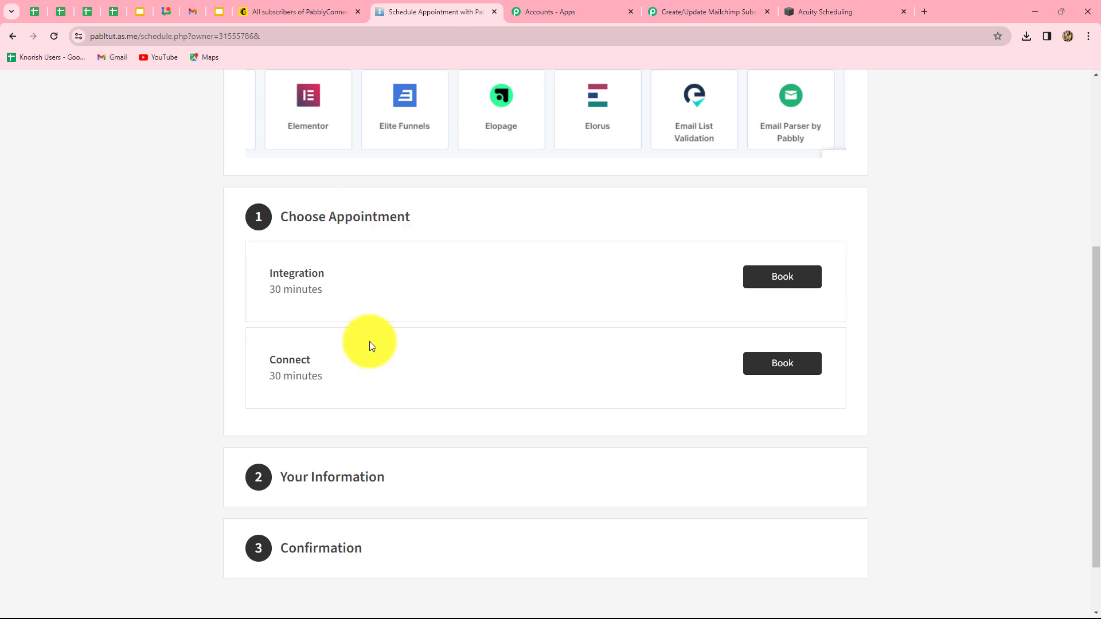
left_click(778, 278)
scroll(536, 413, "down", 5)
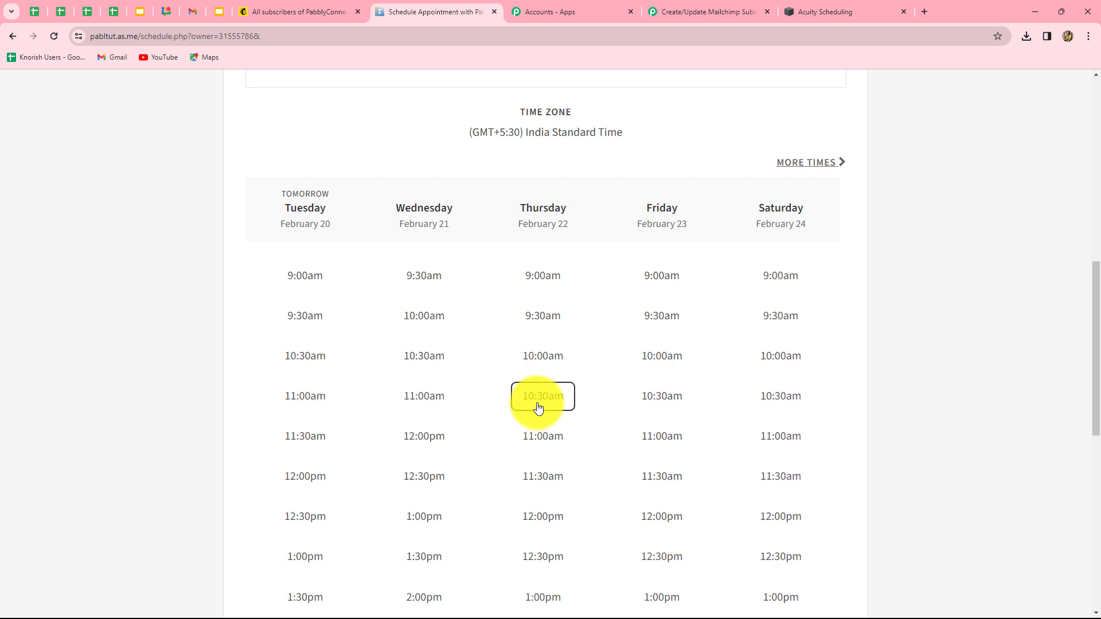
left_click(536, 404)
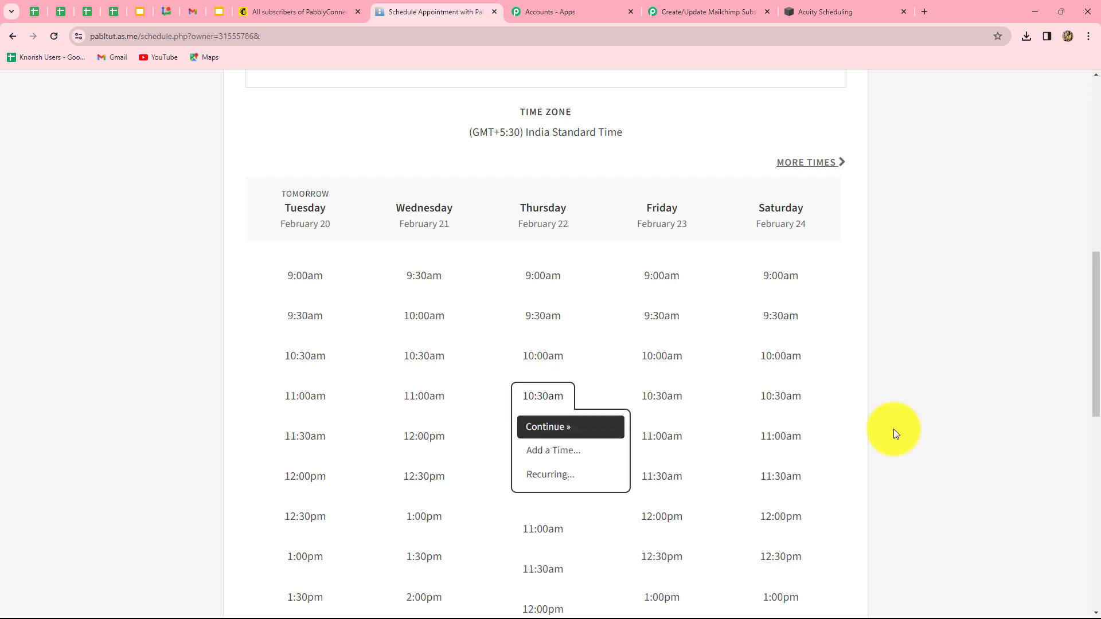
left_click(555, 426)
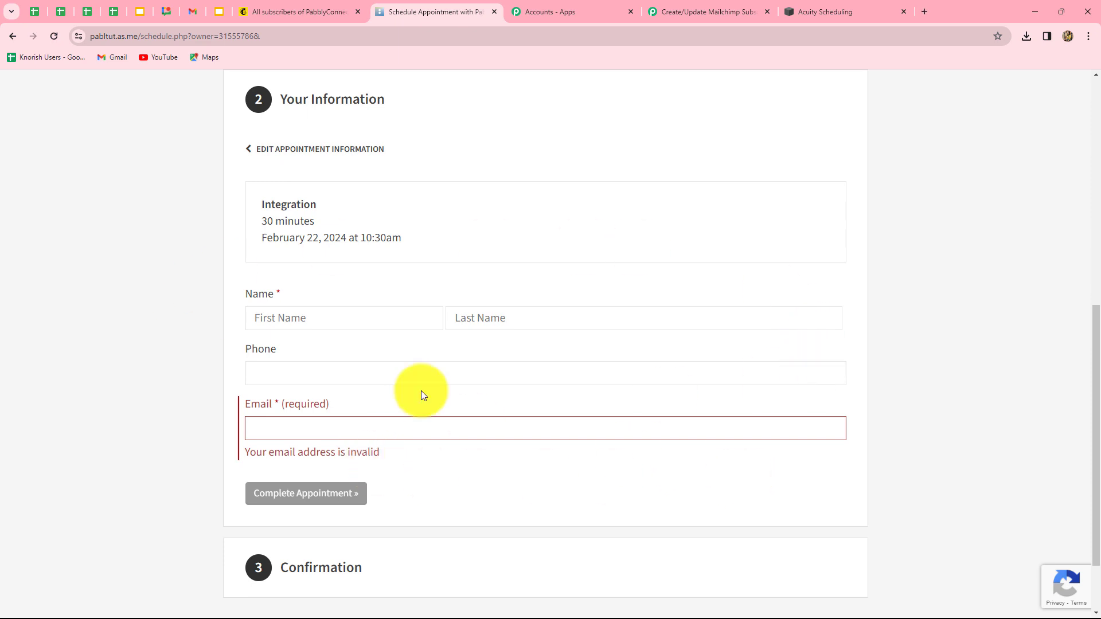
Enter the test customer's first and last name, phone and e-mail, then complete the appointment
left_click(283, 321)
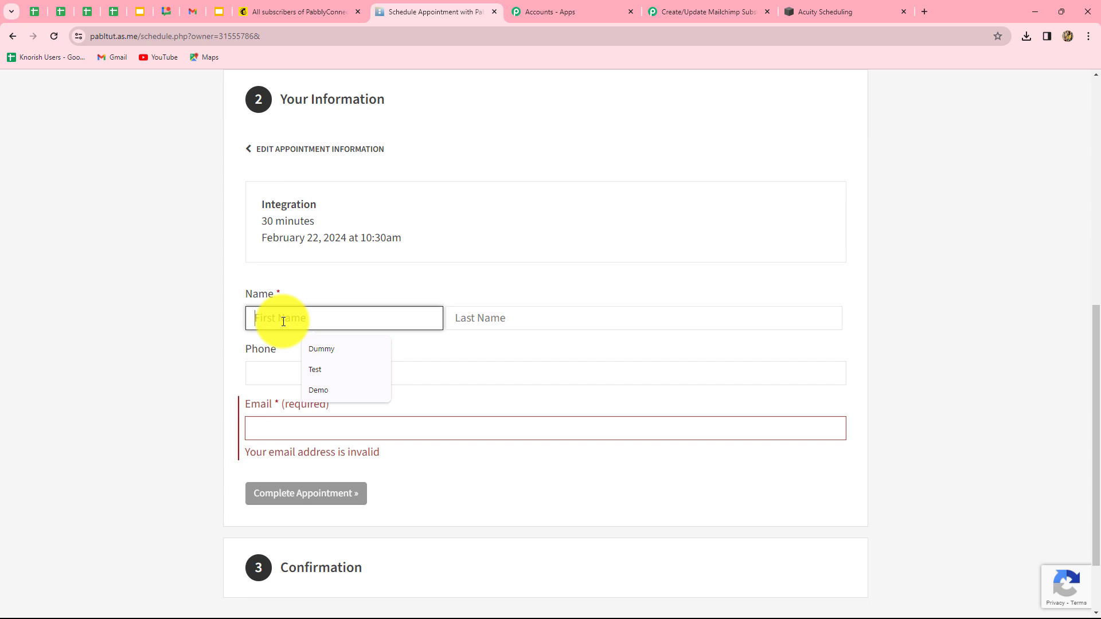
type("Smar")
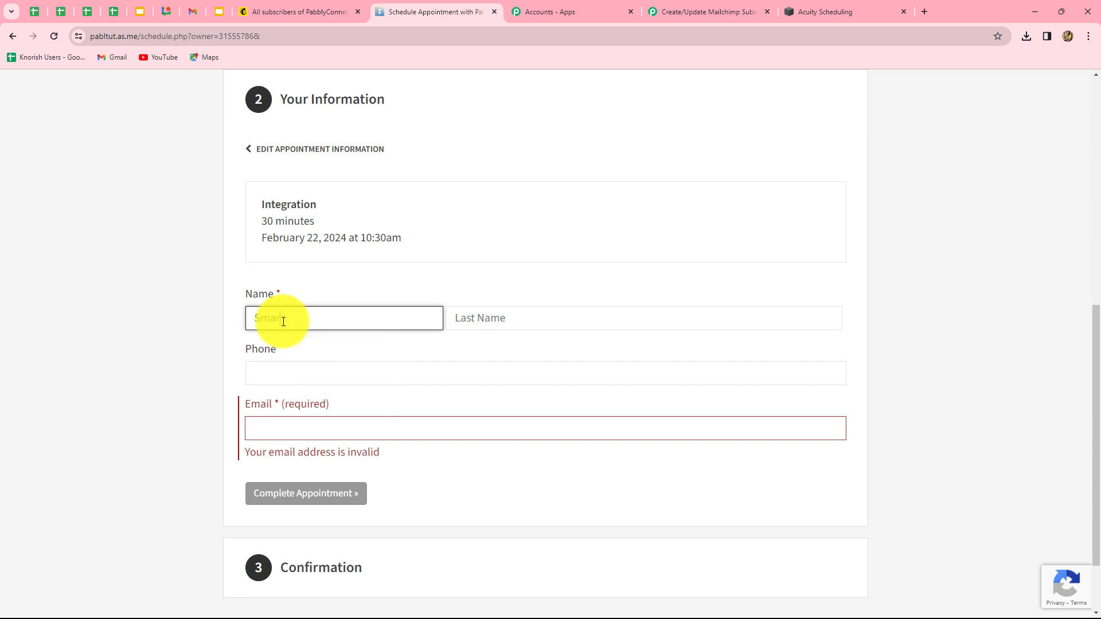
type("t")
left_click(474, 314)
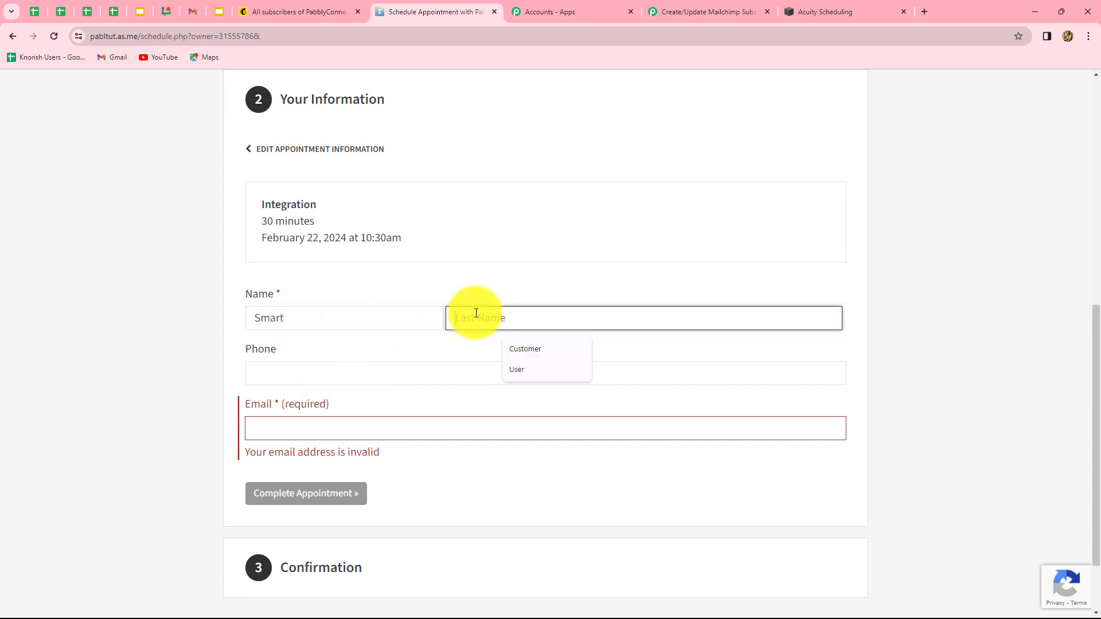
type("User")
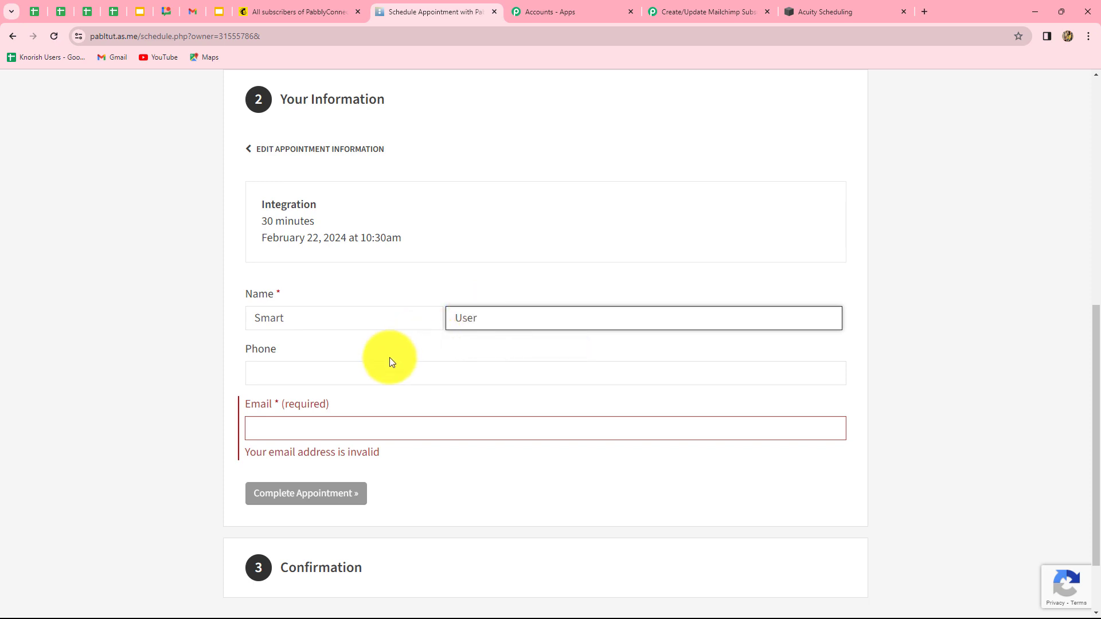
left_click(382, 369)
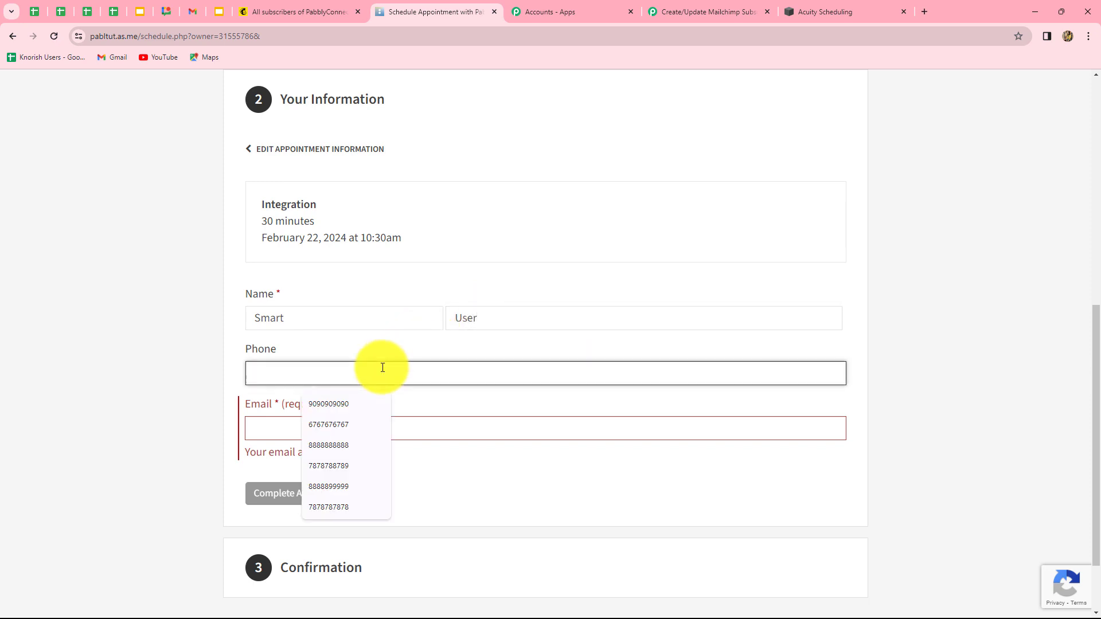
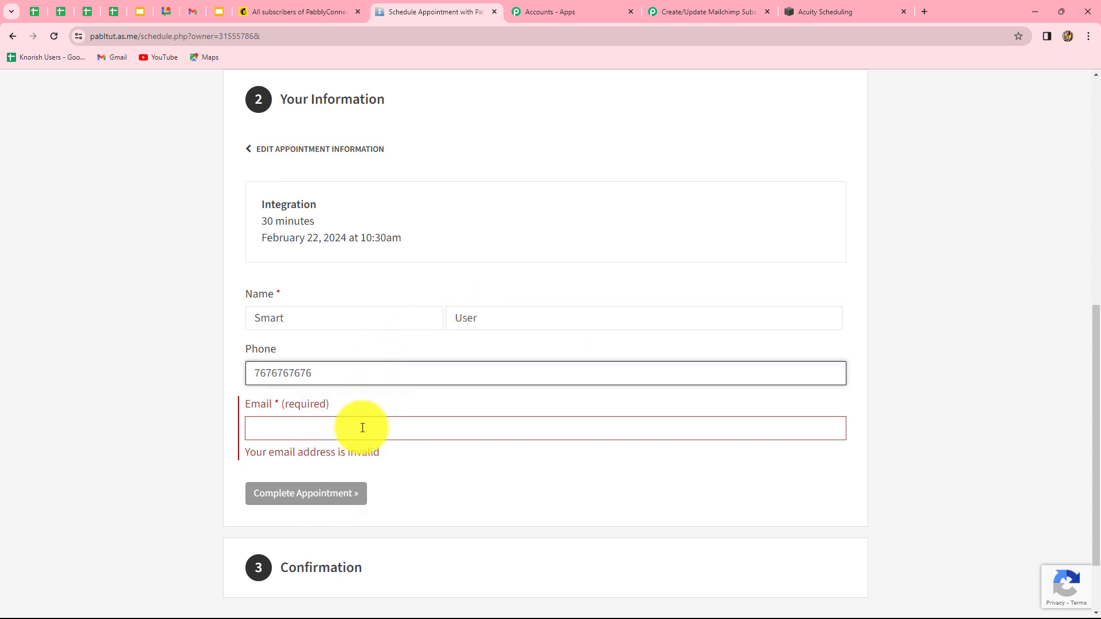
left_click(353, 430)
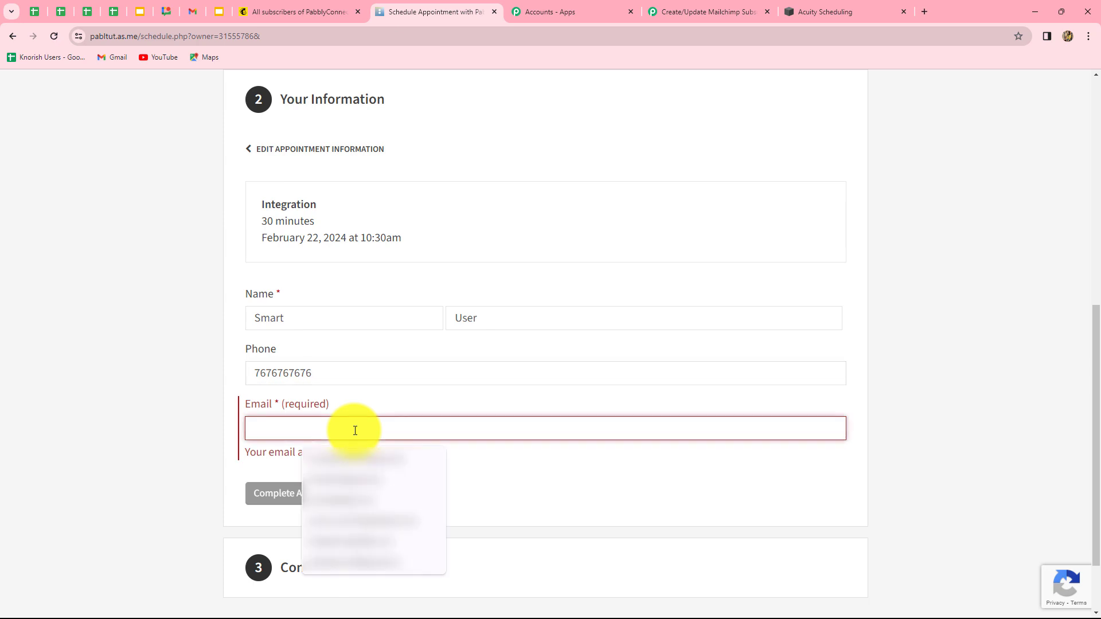
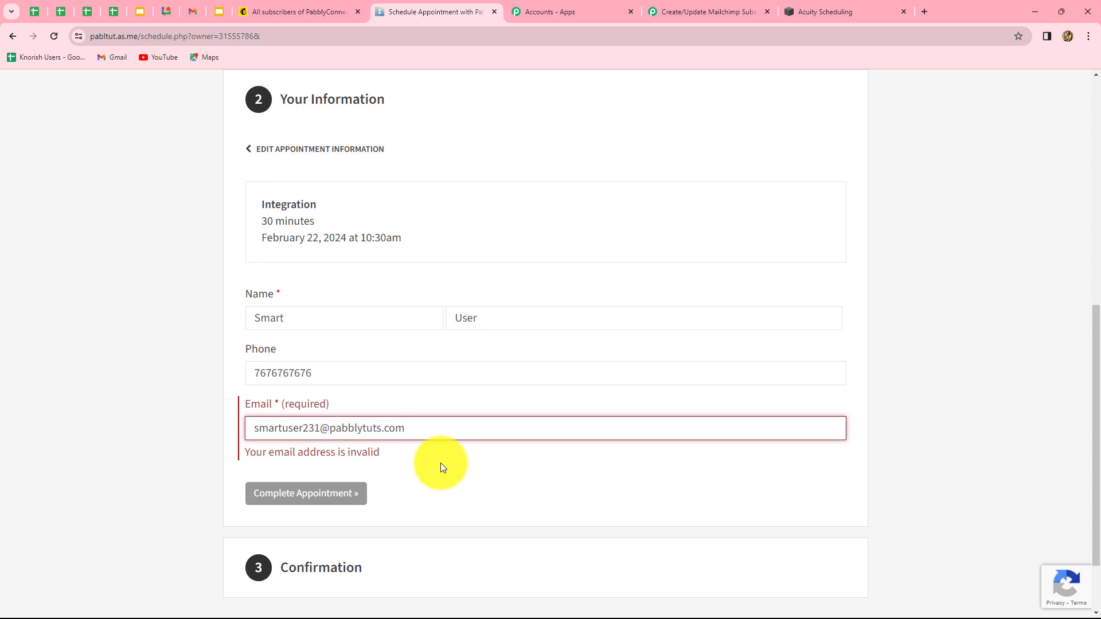
scroll(441, 462, "down", 2)
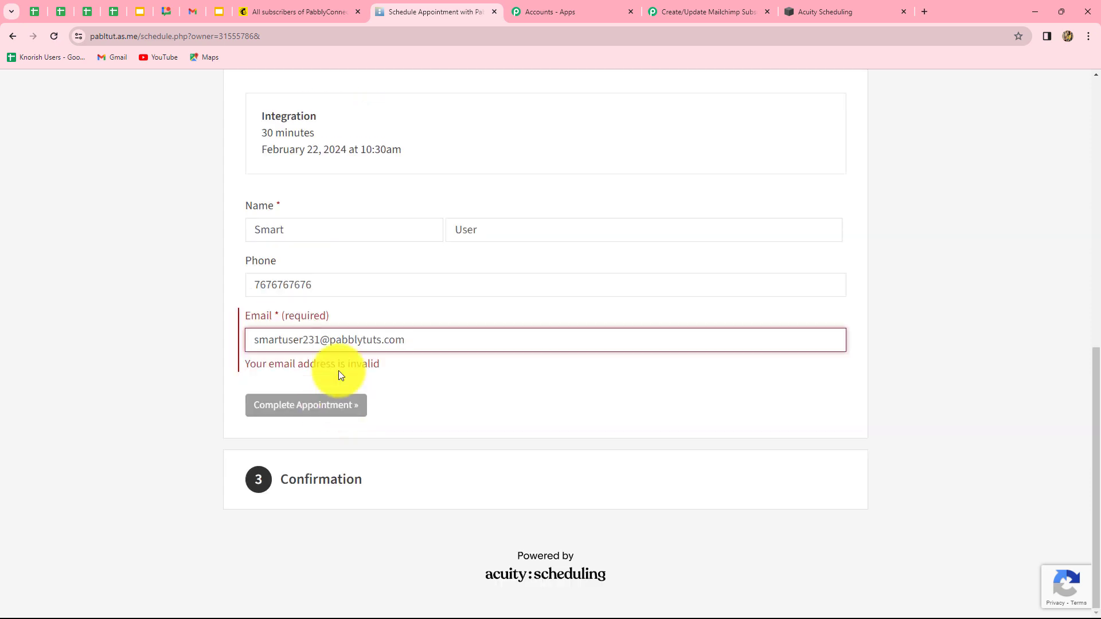
left_click(337, 408)
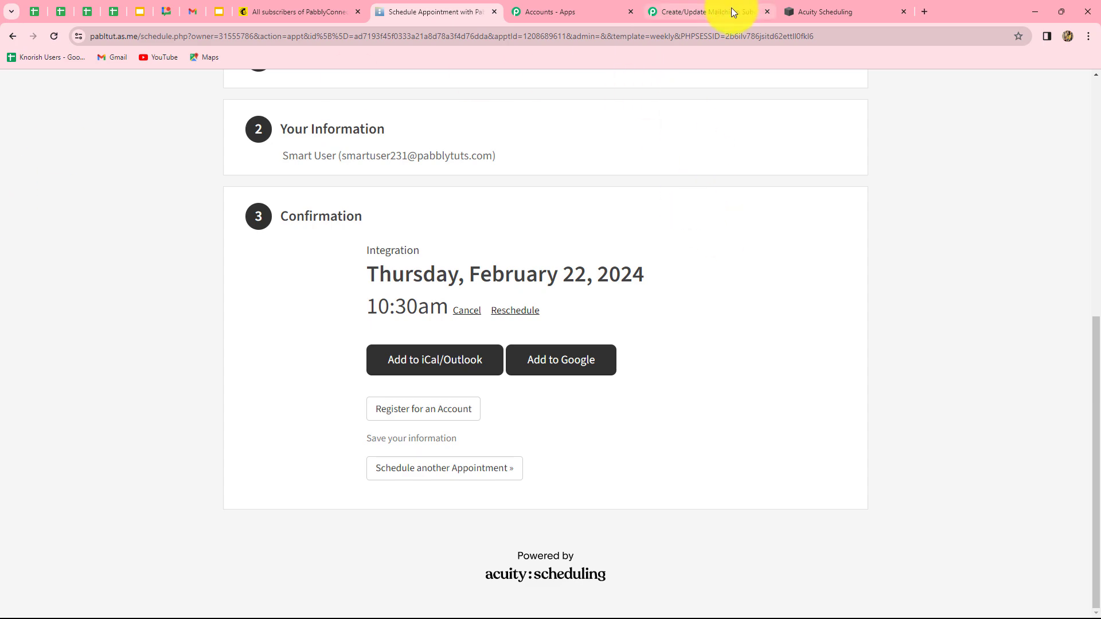
Review the captured response: February 22, 2024, 10:30am, appointment.scheduled, with FormsText enlarged
left_click(680, 10)
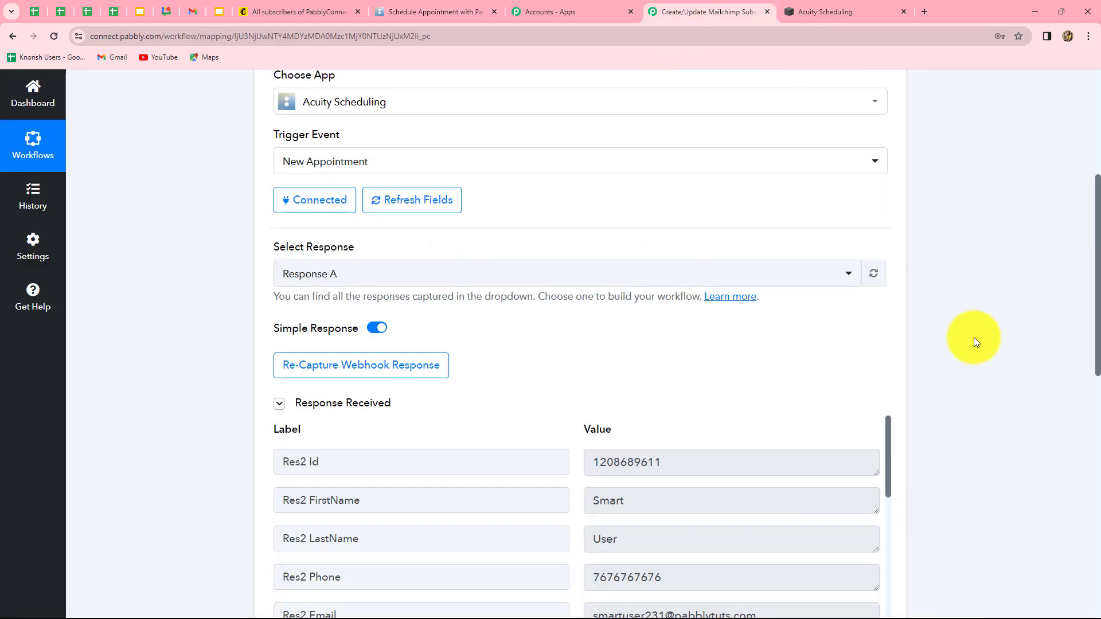
scroll(975, 341, "down", 4)
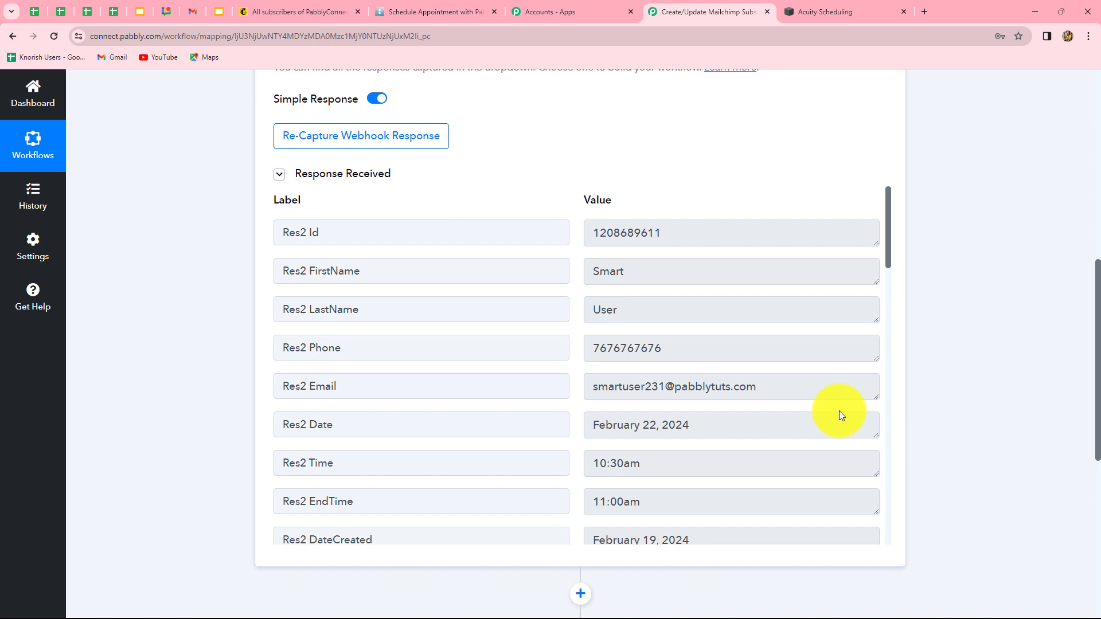
scroll(837, 410, "down", 4)
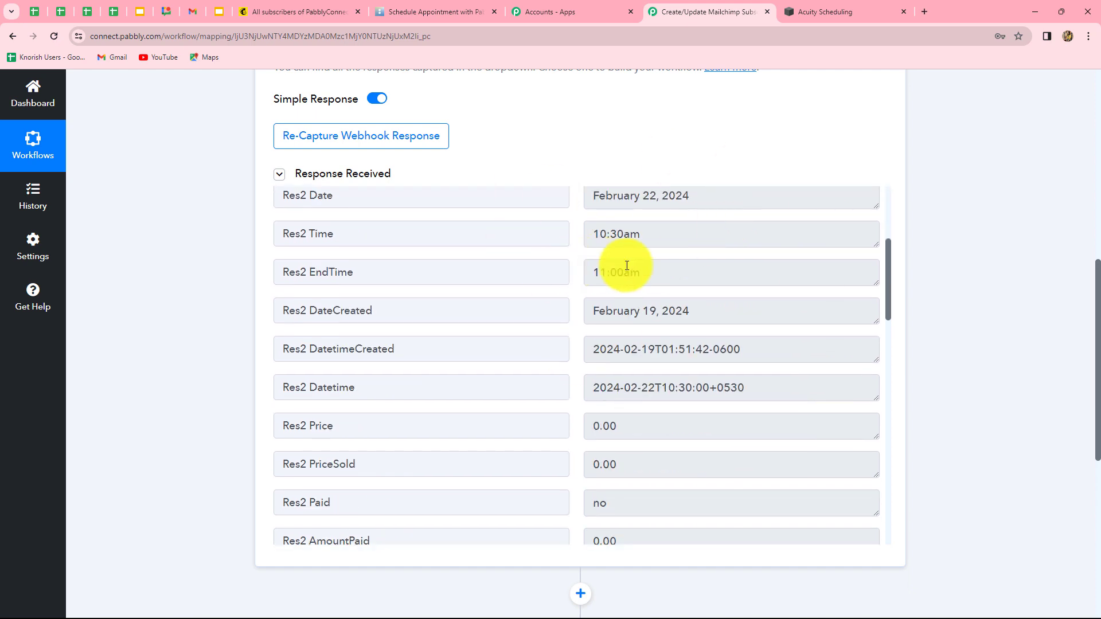
scroll(803, 355, "down", 15)
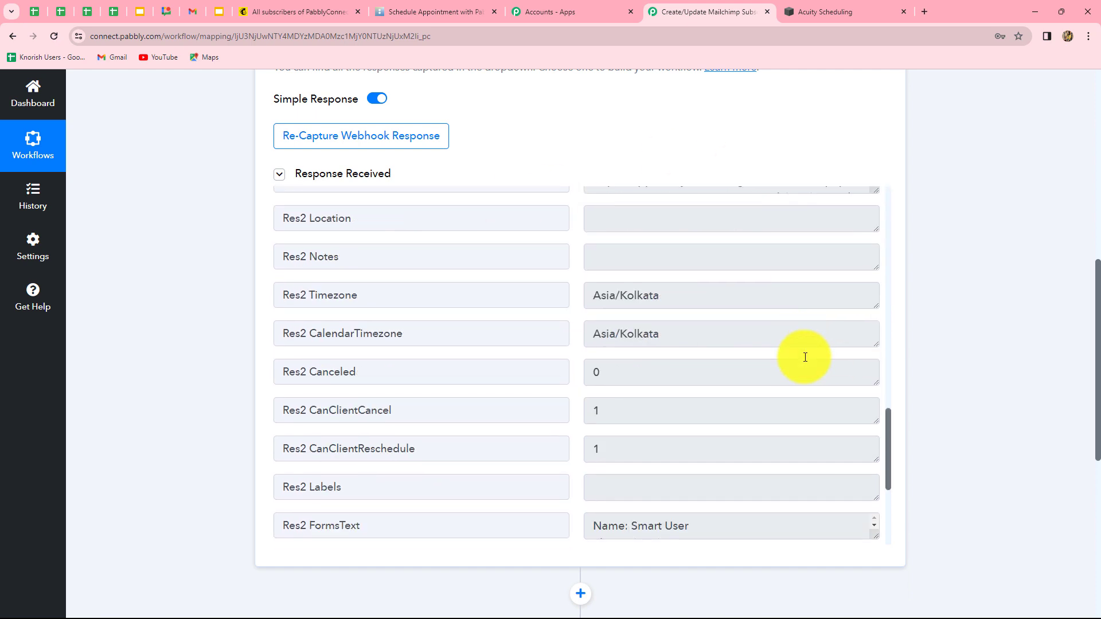
left_click_drag(875, 301, 854, 341)
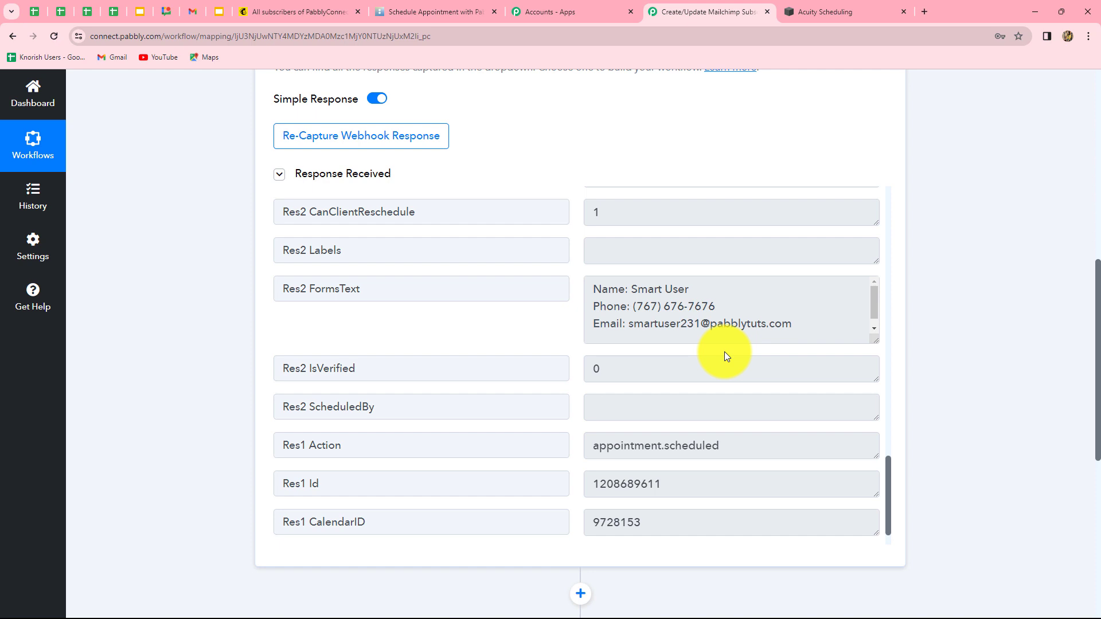
scroll(967, 402, "down", 5)
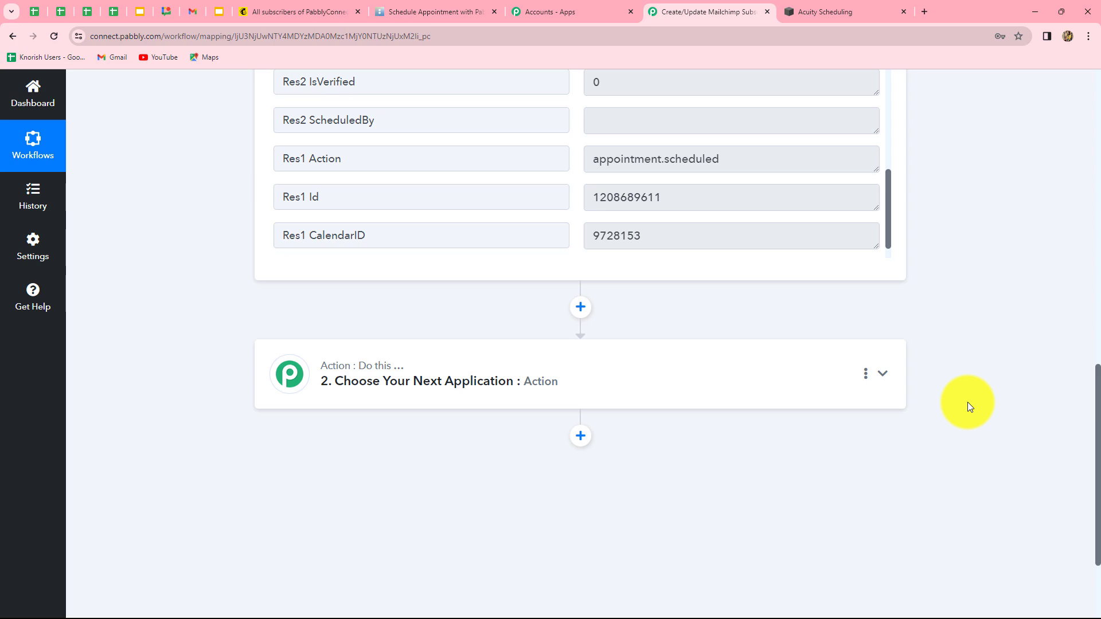
Set the action step to Mailchimp with the Find Member event and begin connecting an account
left_click(616, 395)
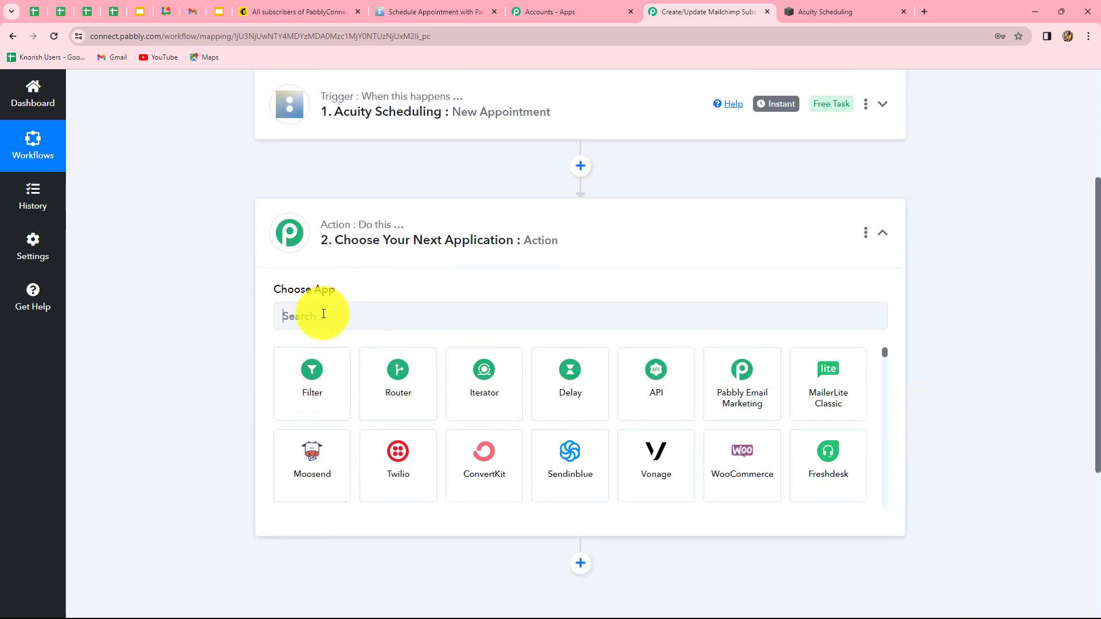
left_click(323, 314)
type("Mailc")
left_click(307, 363)
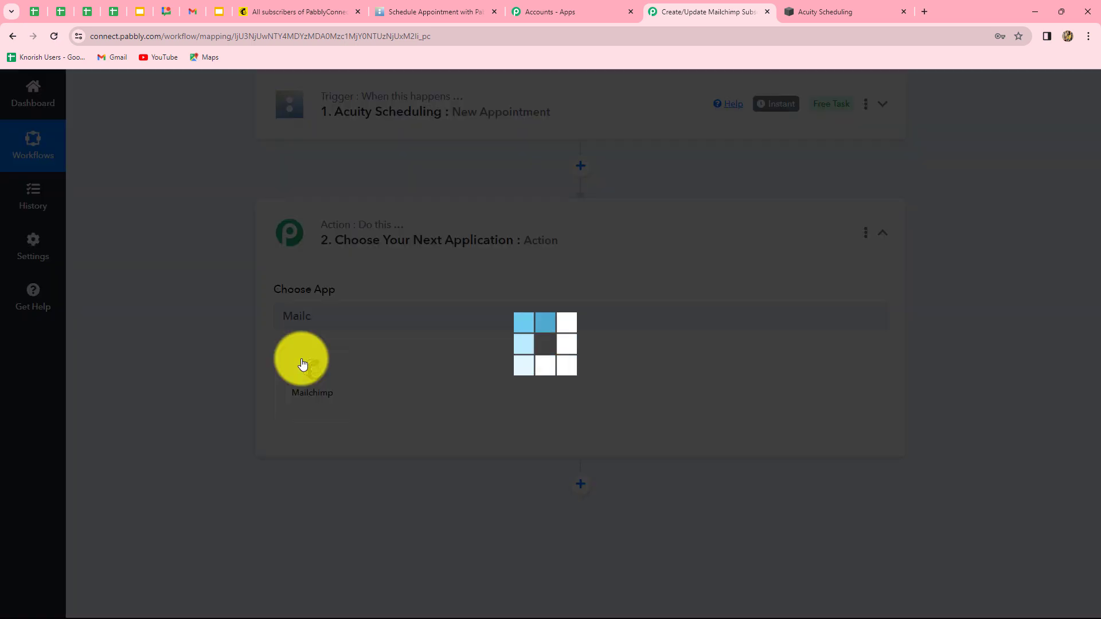
left_click(315, 385)
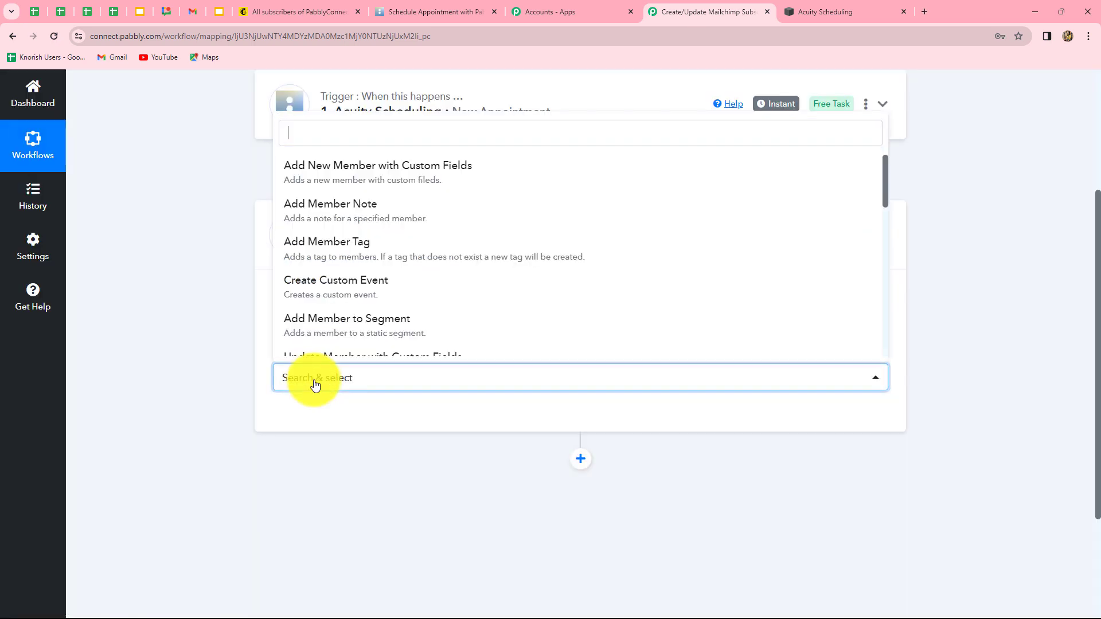
type("find")
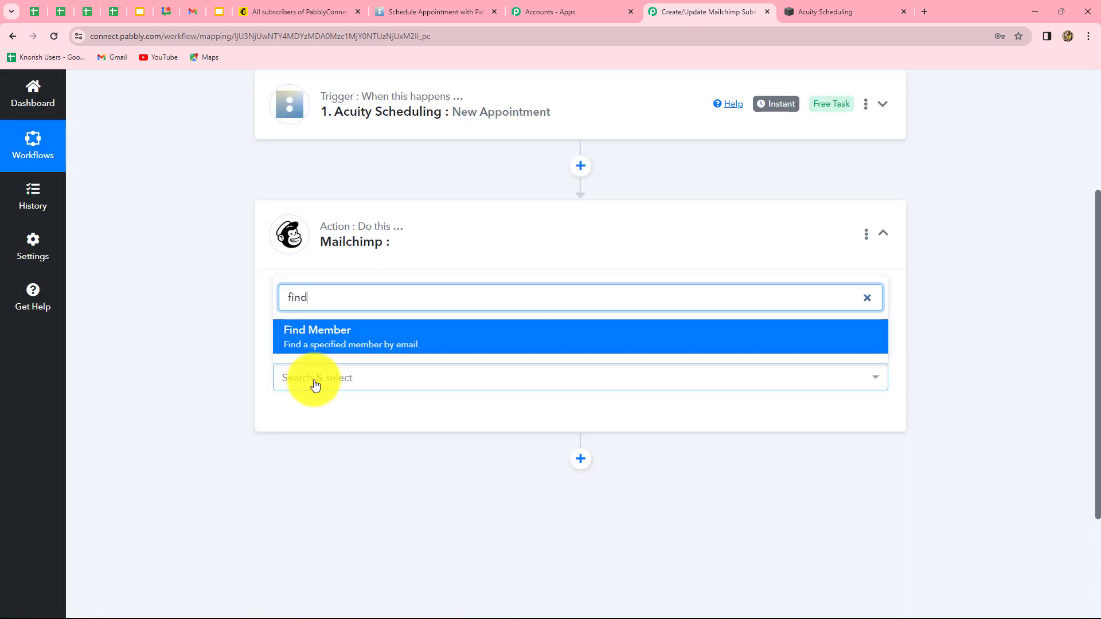
left_click(312, 340)
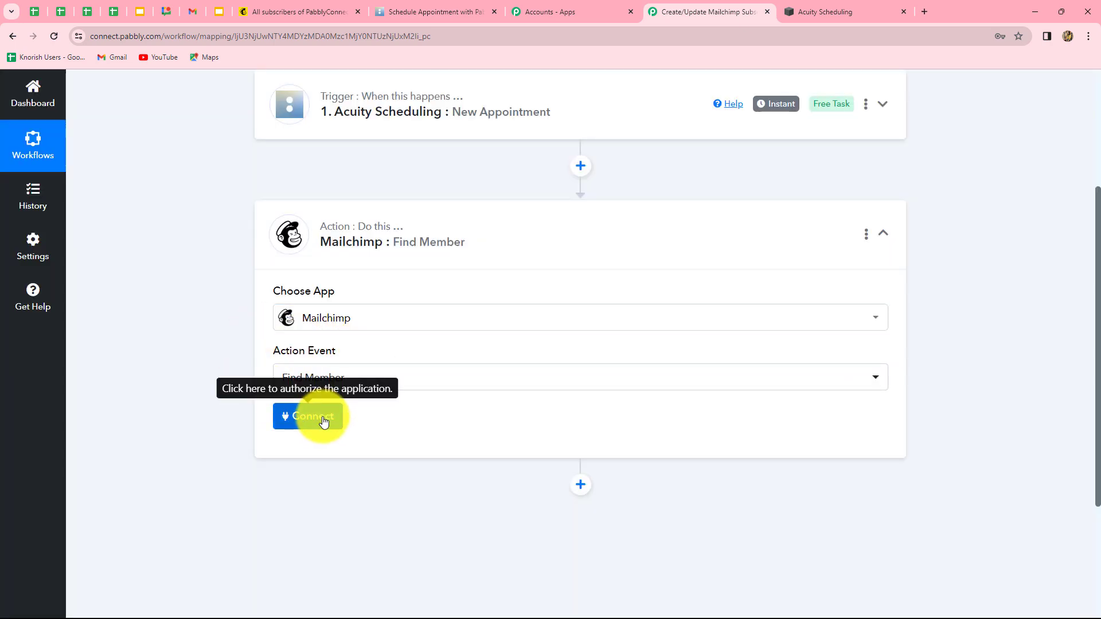
left_click(320, 418)
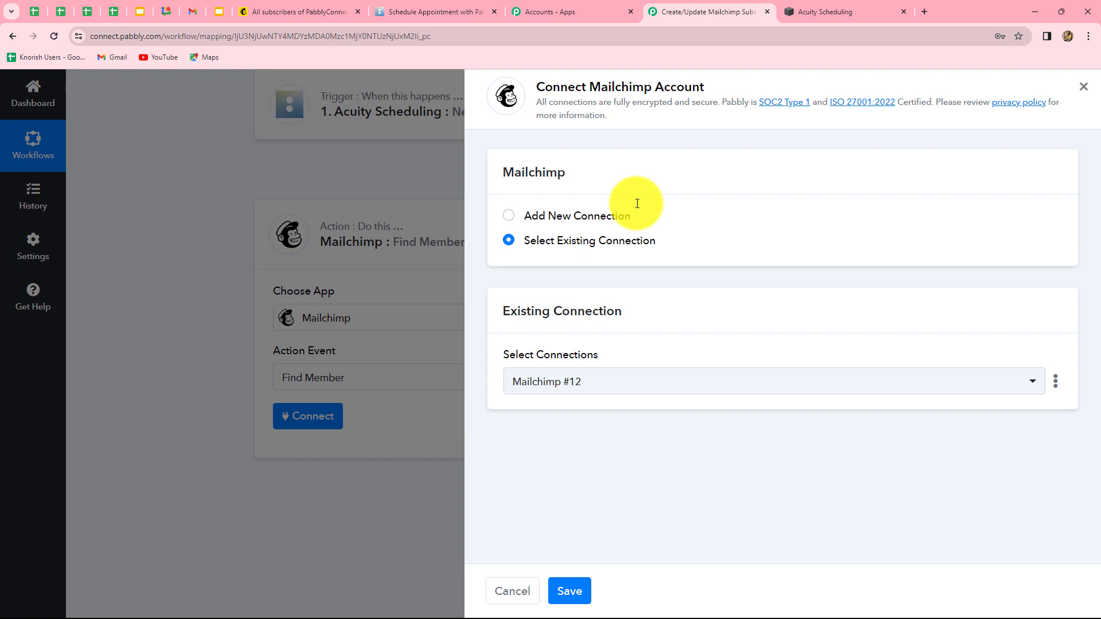
Start a new Mailchimp #13 connection, then switch to the Mailchimp contacts tab for the data center
left_click(523, 222)
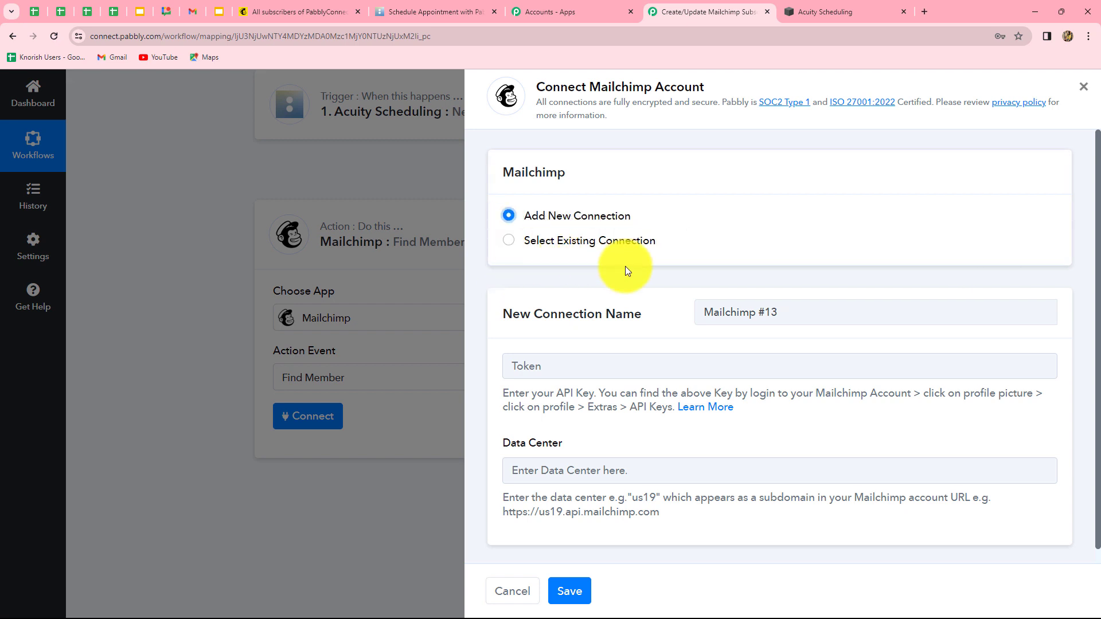
scroll(700, 372, "down", 1)
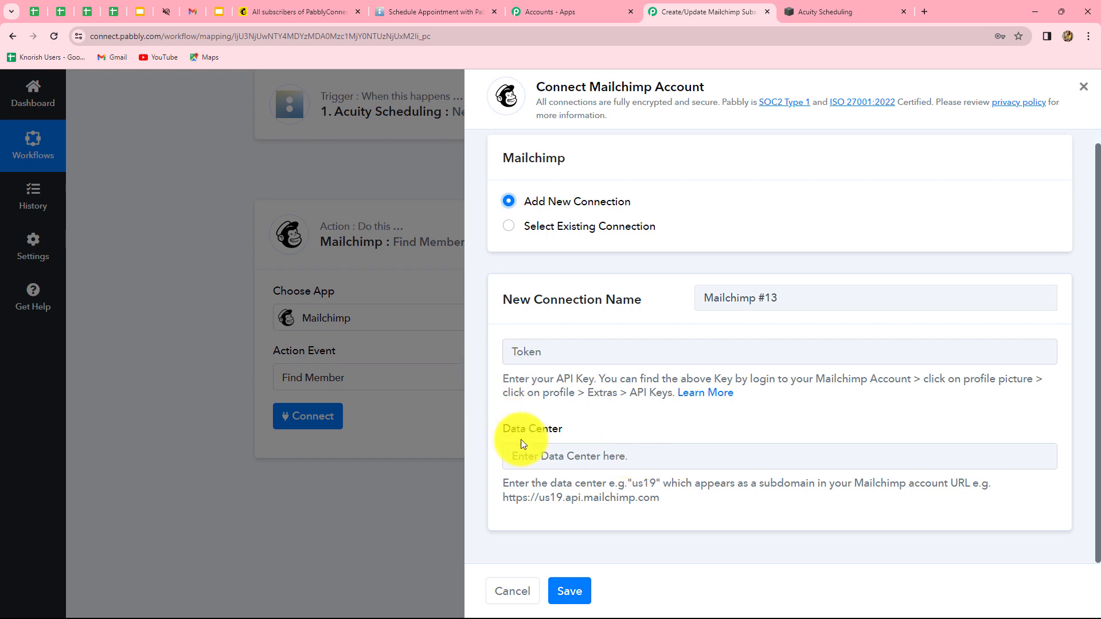
triple_click(648, 502)
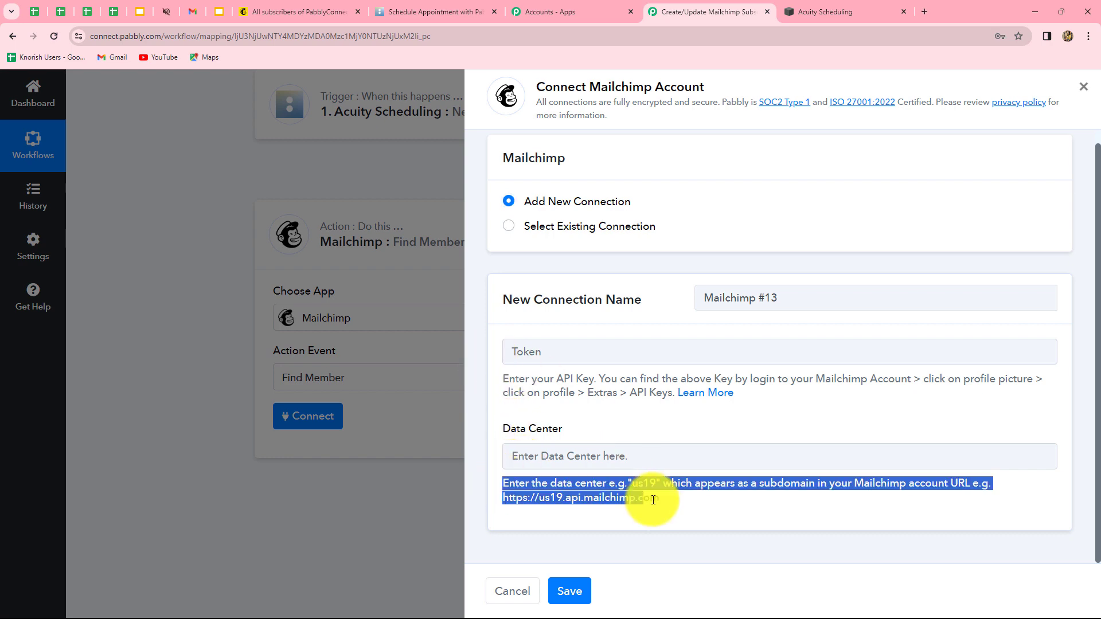
left_click(693, 506)
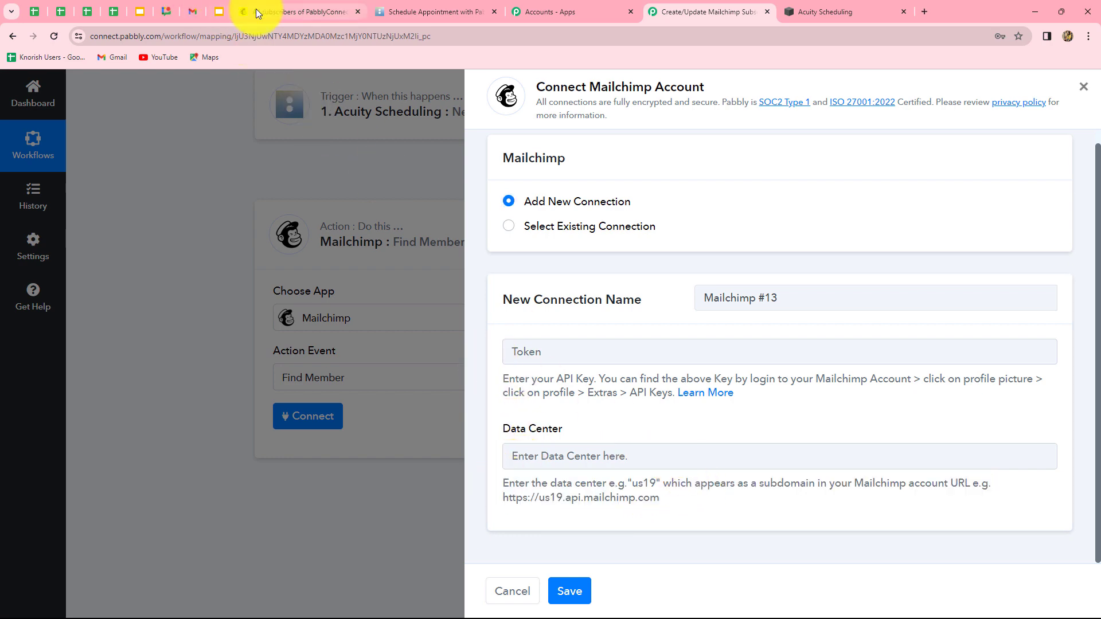
left_click(256, 12)
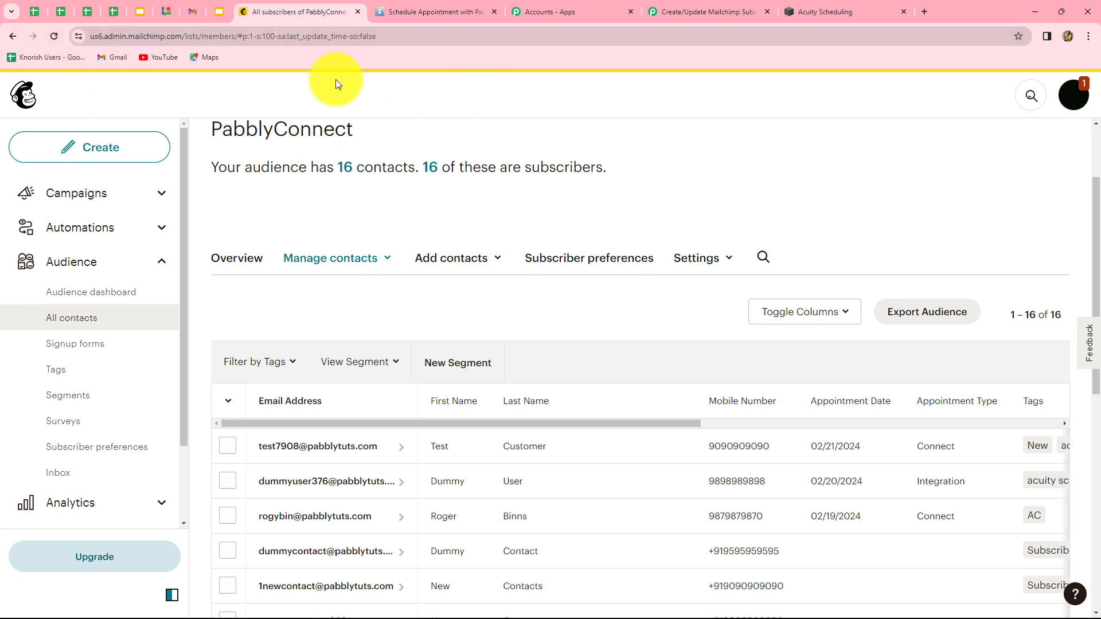
Enter us6, the Mailchimp account's data center, as the connection's Data Center
left_click(103, 34)
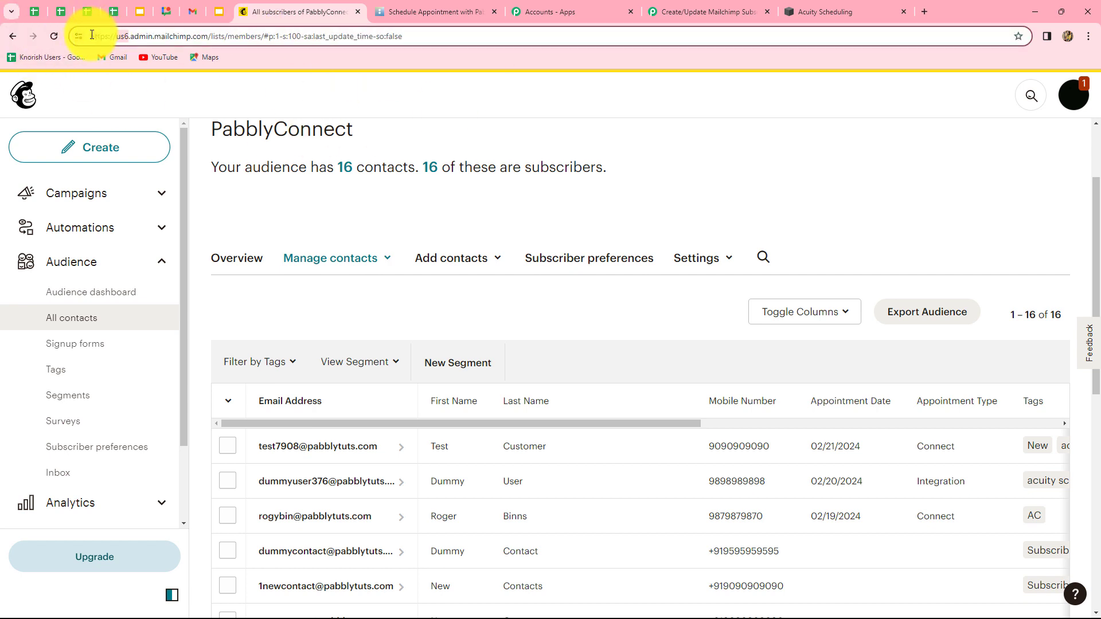
left_click(709, 11)
left_click(588, 456)
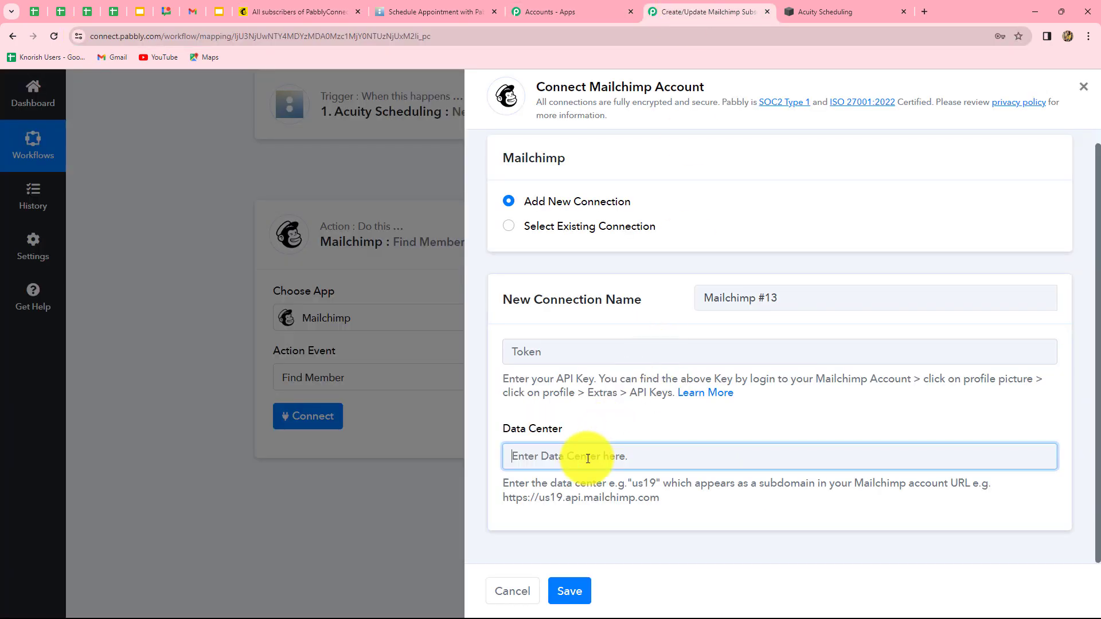
type("us6")
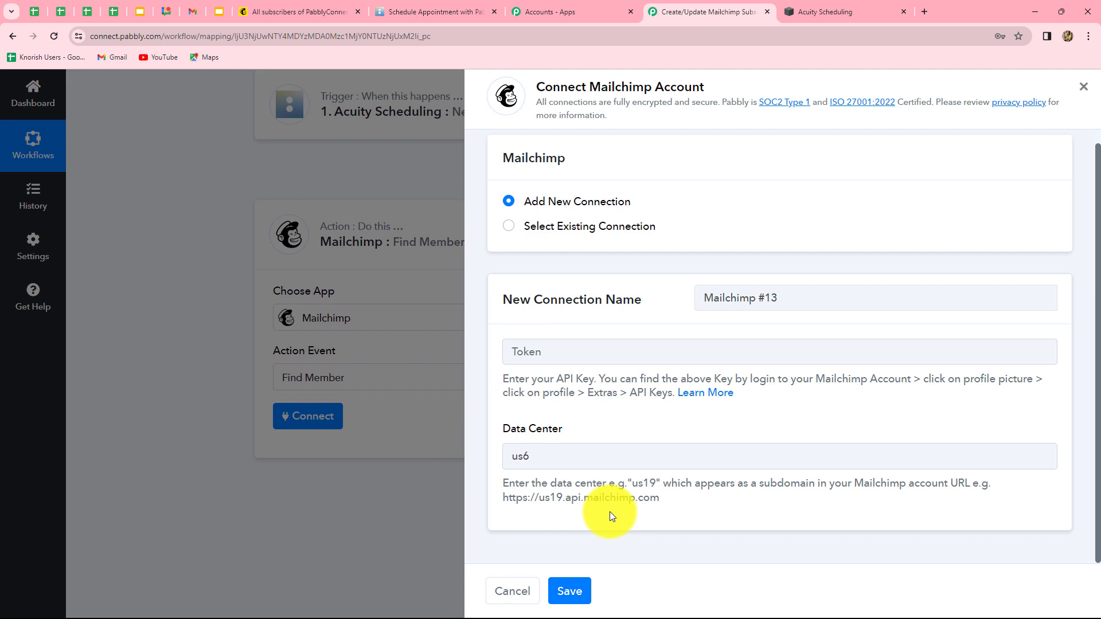
left_click_drag(660, 498, 503, 498)
left_click(668, 511)
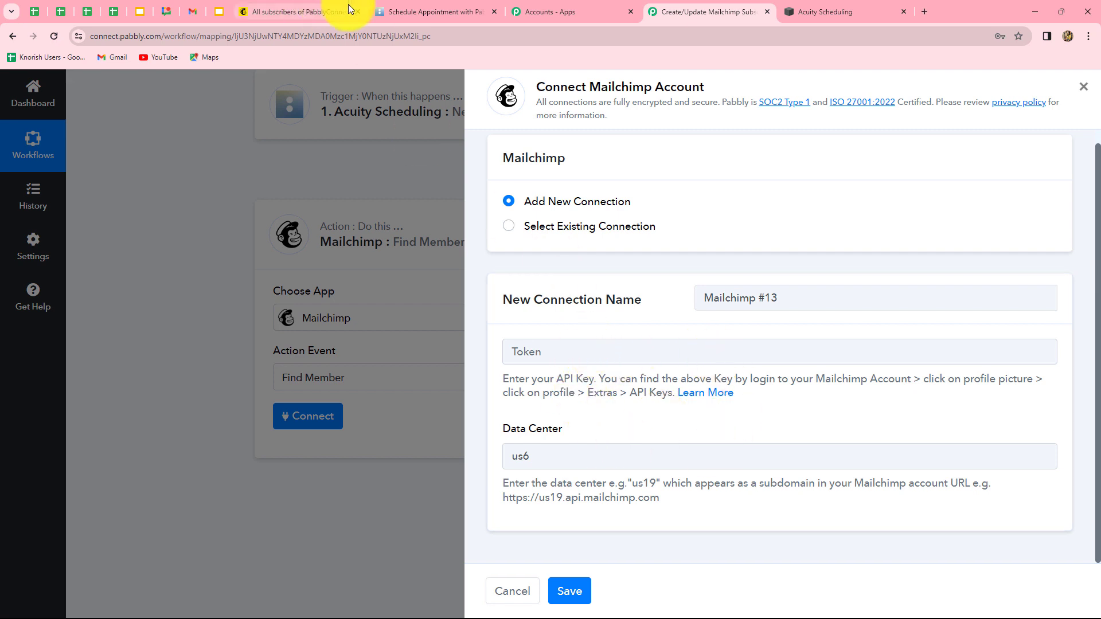
Go to the Mailchimp account's API keys page via Profile > Extras
left_click(317, 9)
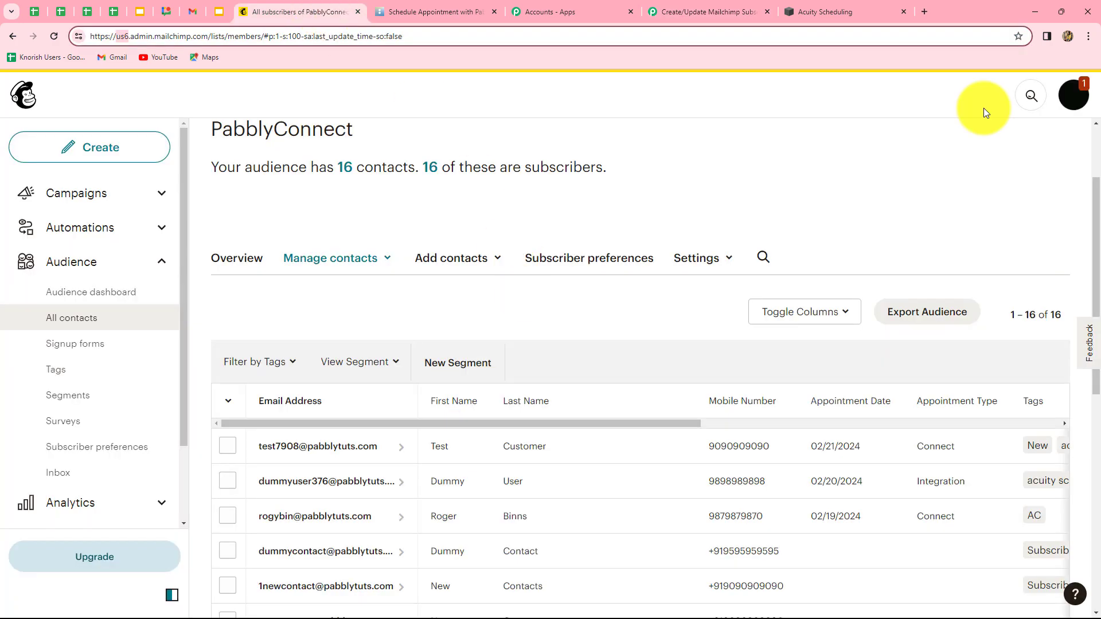
left_click(1077, 96)
left_click(916, 209)
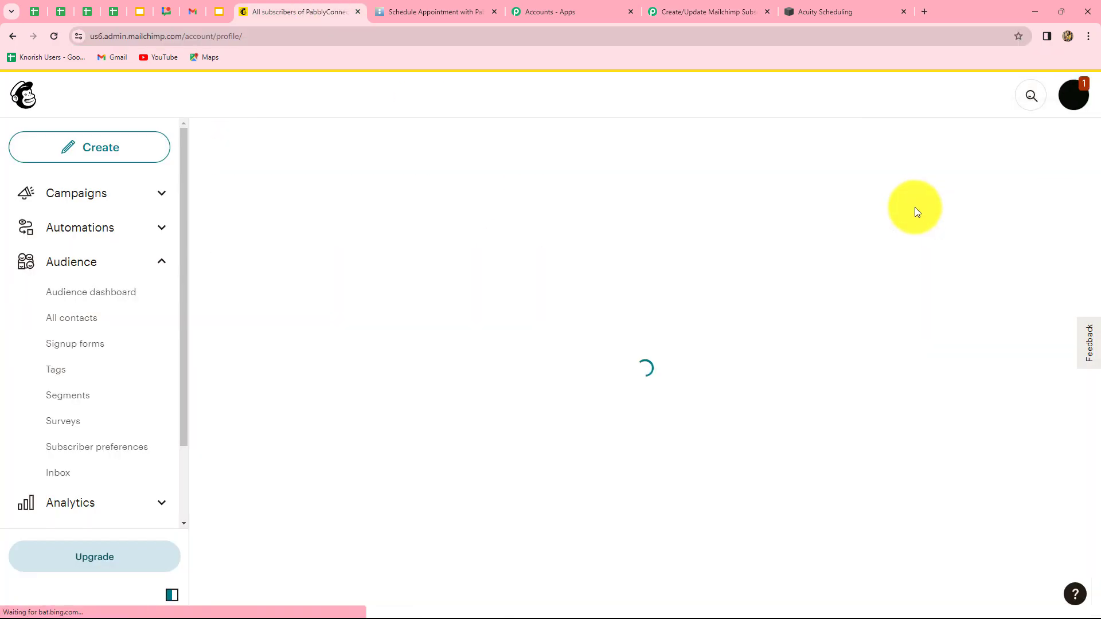
left_click(540, 251)
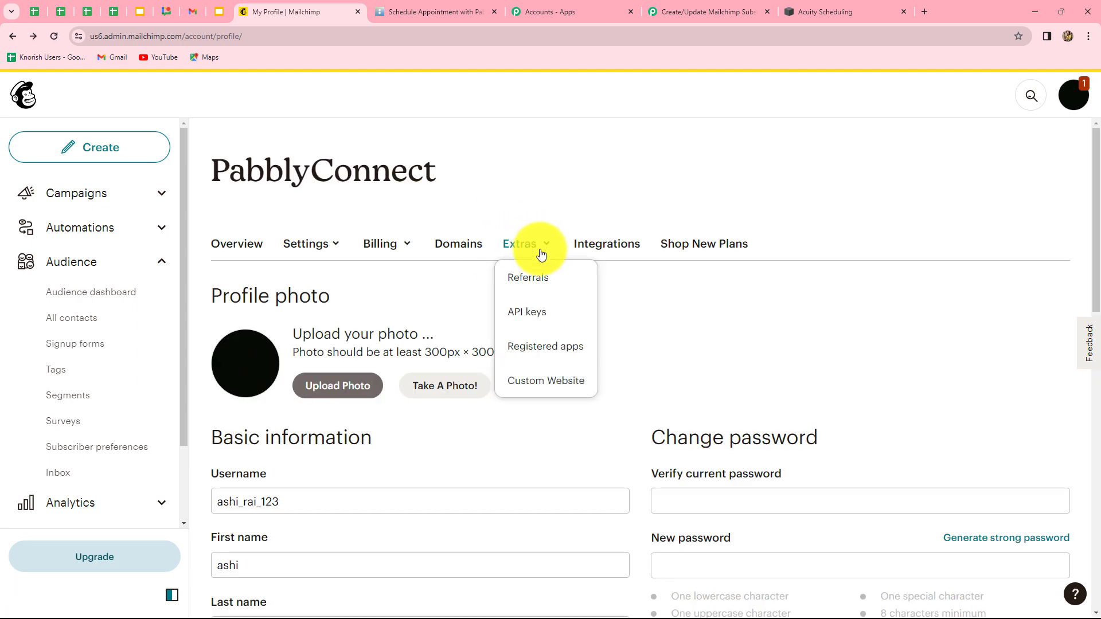
left_click(524, 316)
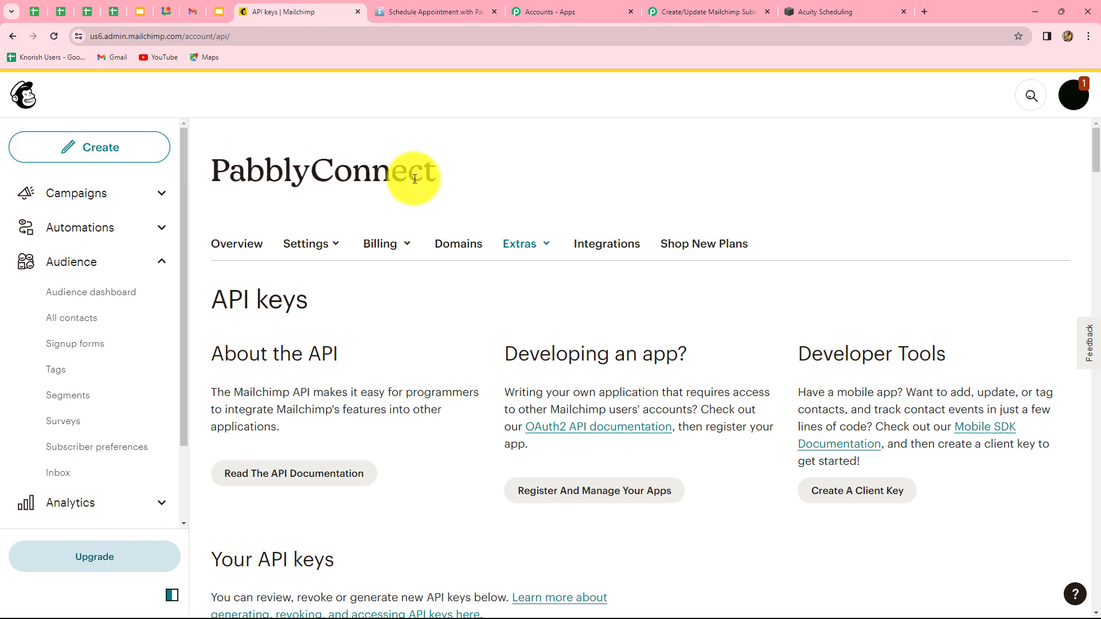
scroll(460, 459, "down", 20)
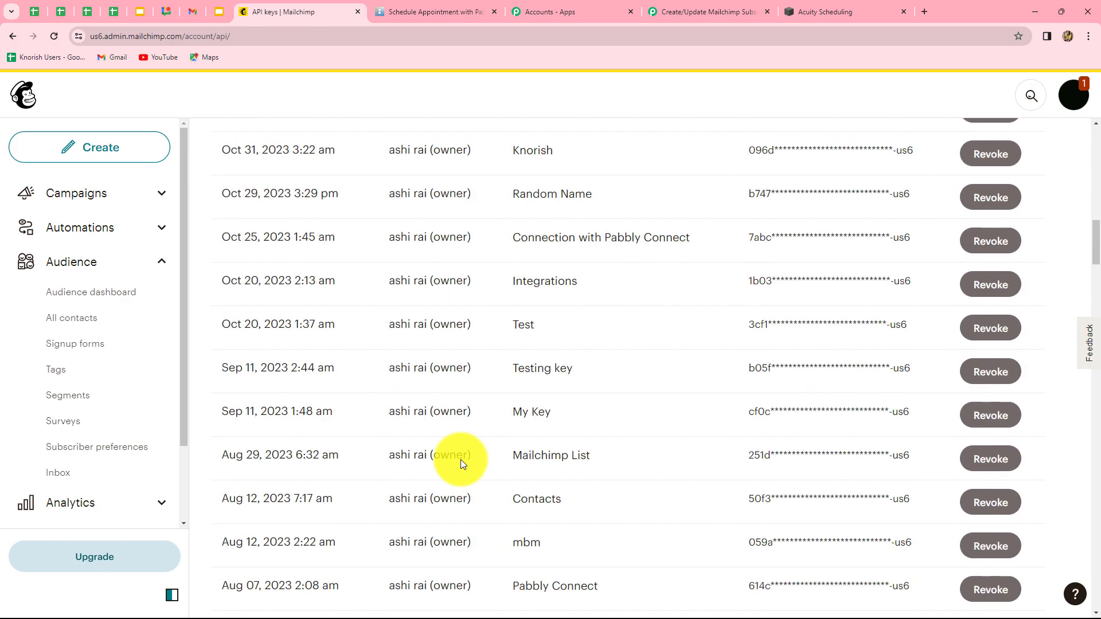
scroll(462, 459, "down", 20)
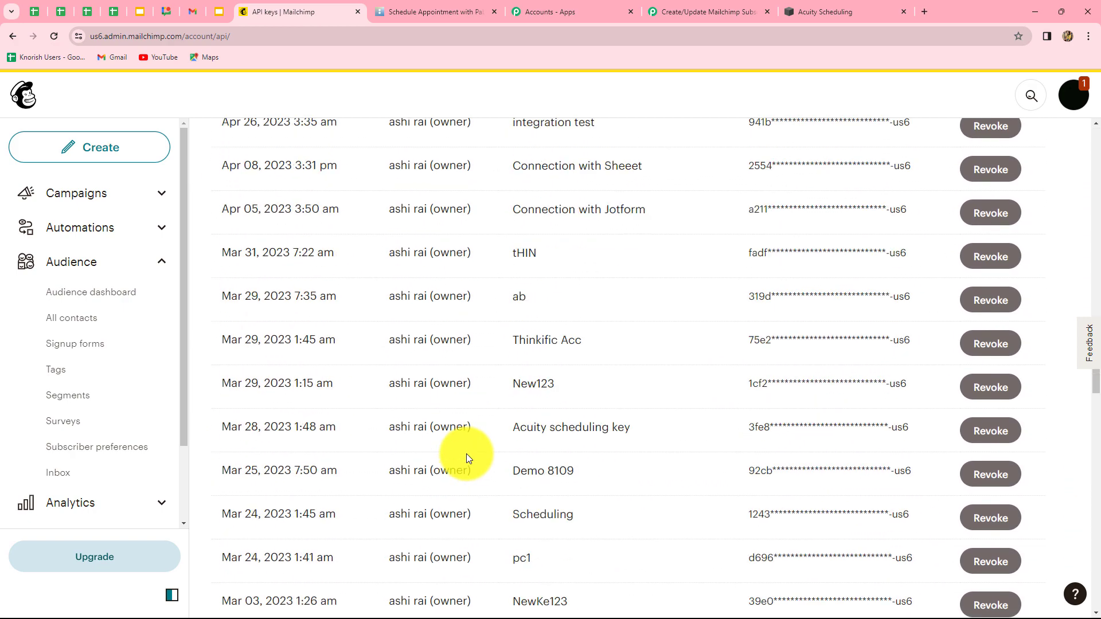
scroll(471, 453, "down", 20)
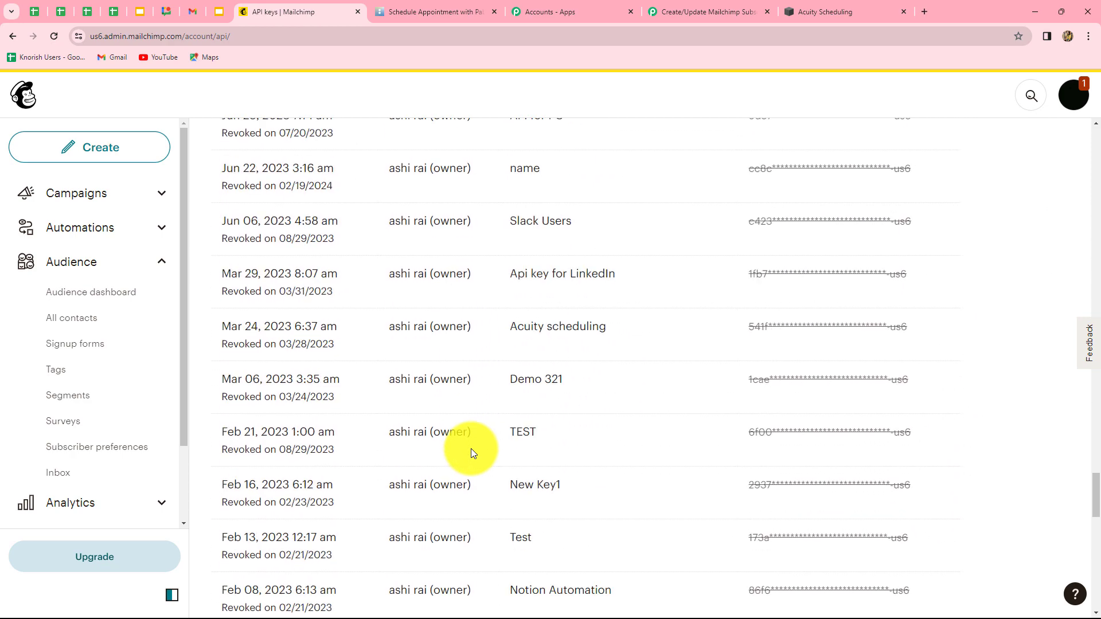
Create an API key named Acuity Scheduling and copy it for the Pabbly Token field
left_click(256, 283)
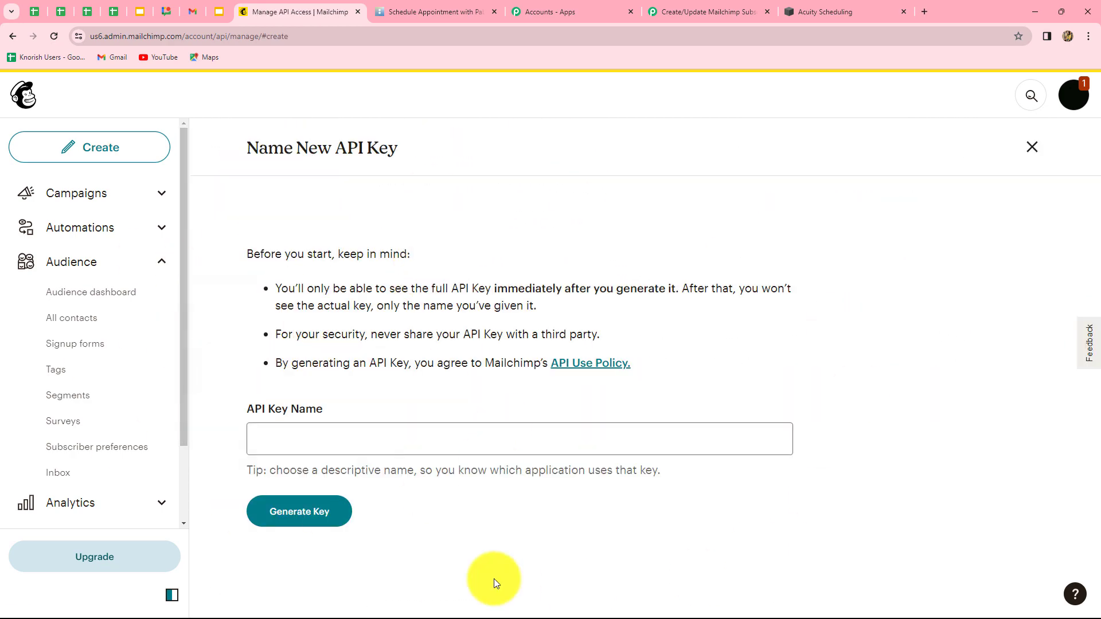
left_click(258, 438)
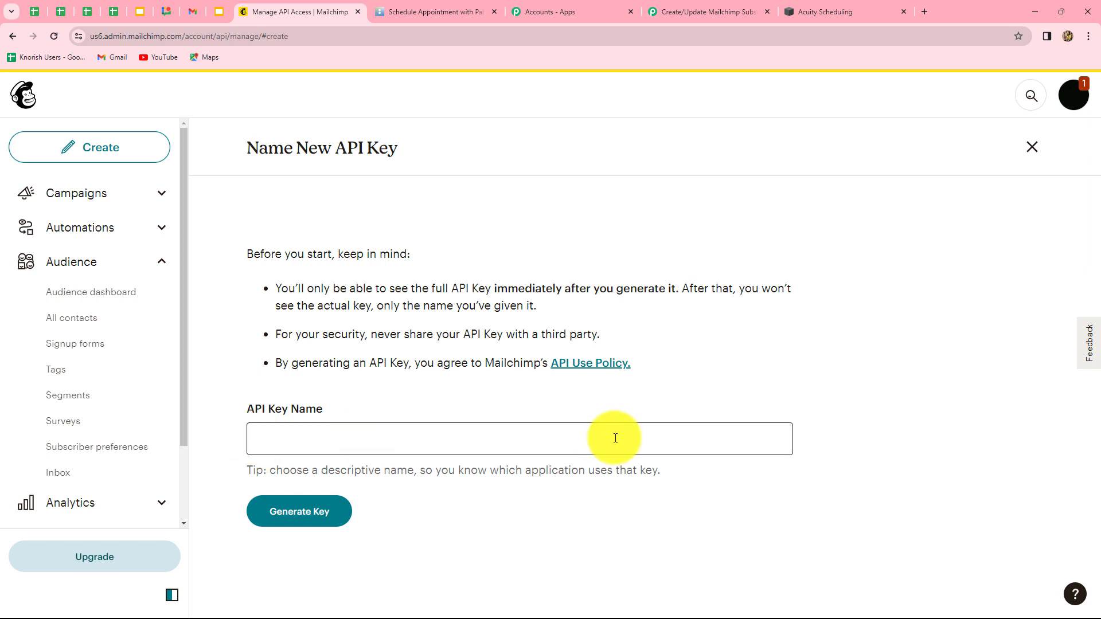
left_click(292, 434)
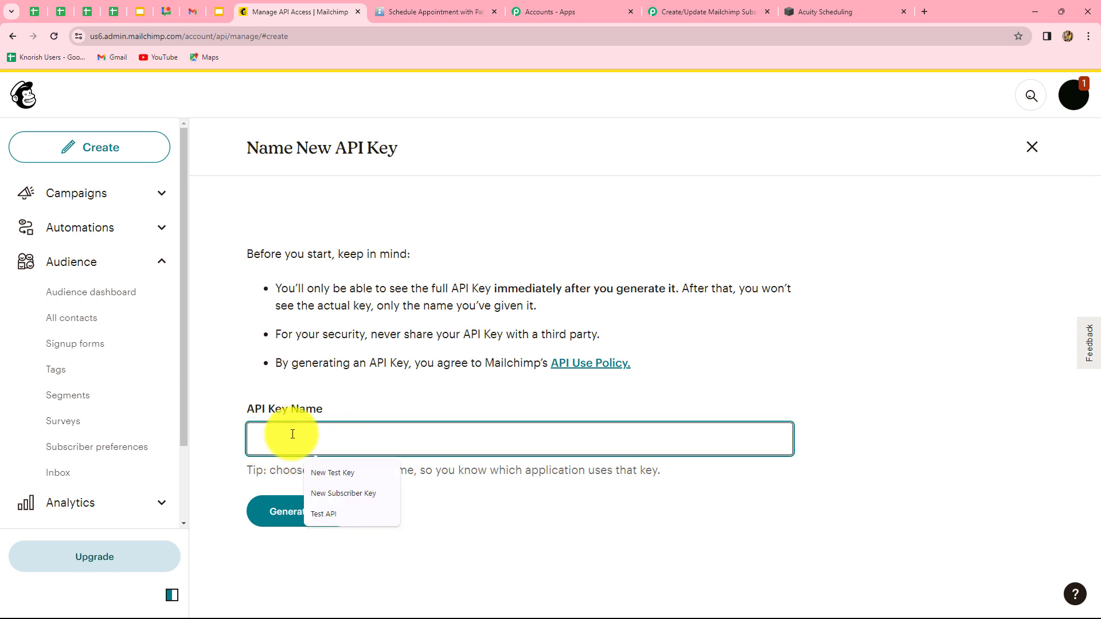
key("ctrl+v")
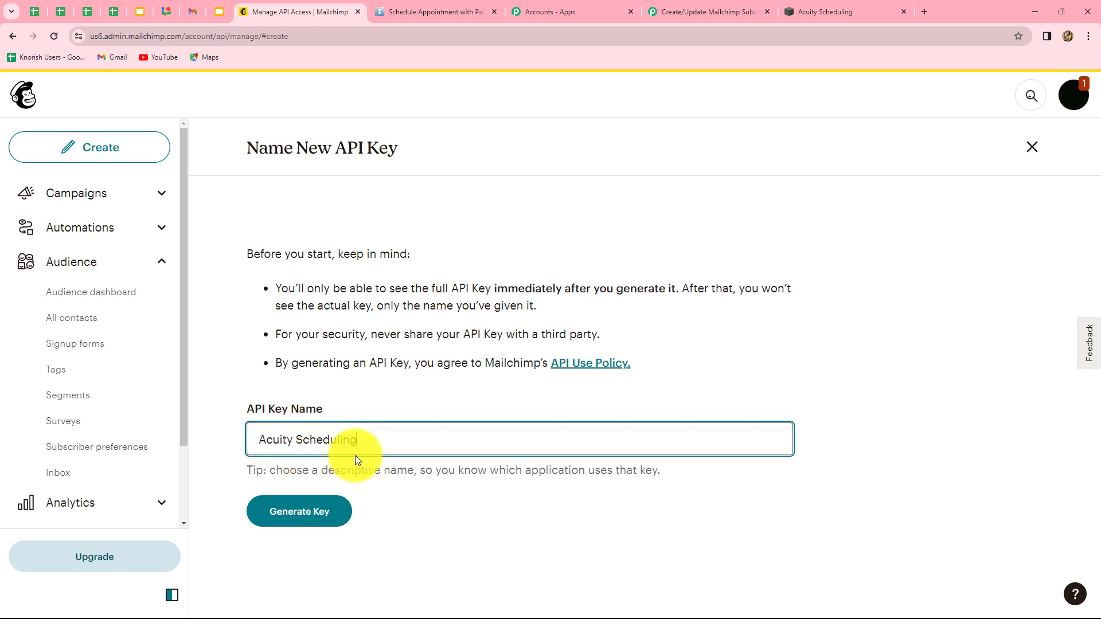
left_click(300, 518)
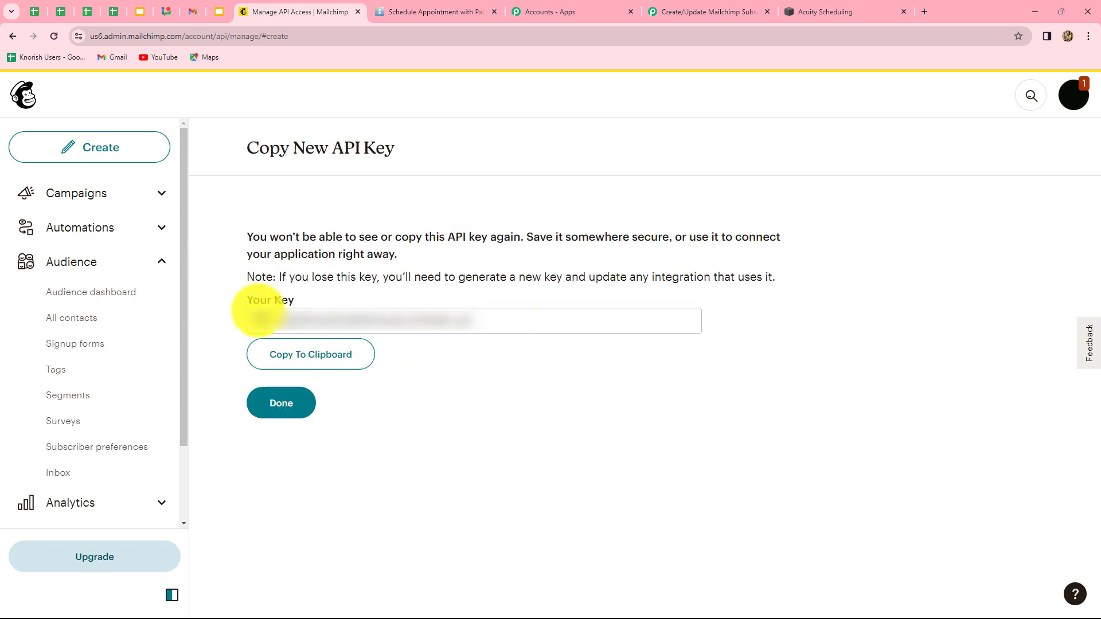
left_click(341, 363)
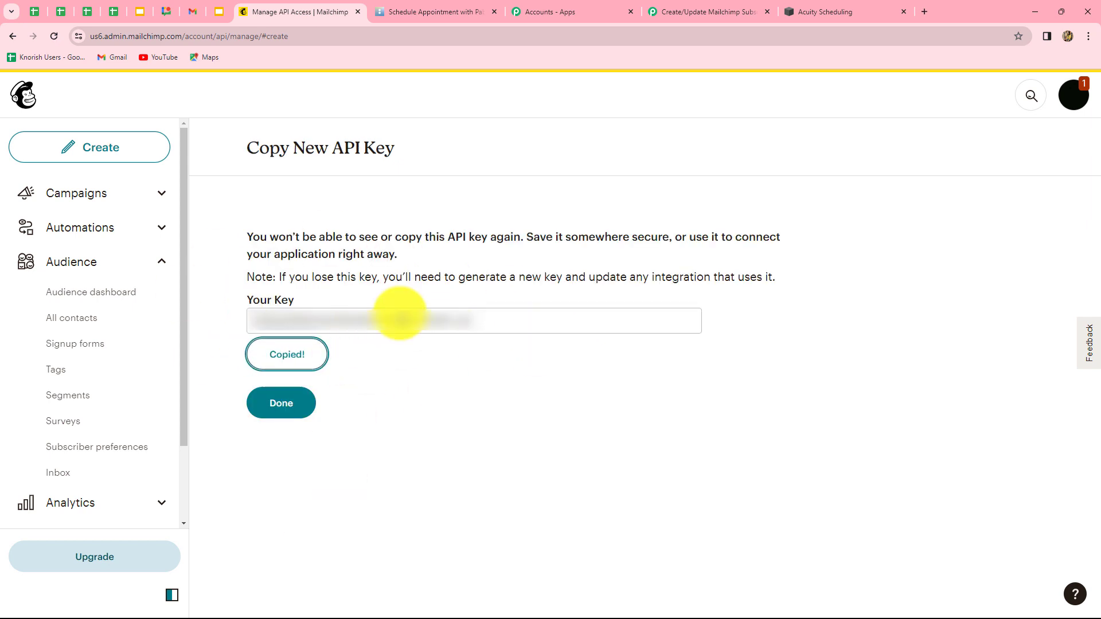
left_click(683, 7)
left_click(563, 354)
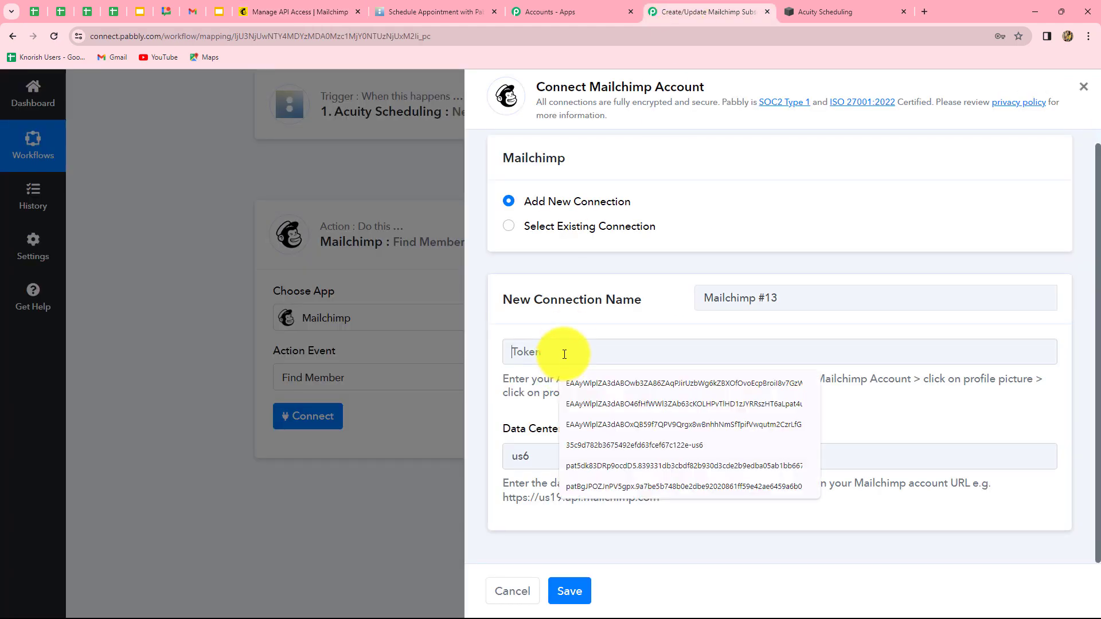
Paste the copied API key as the Token and save the Mailchimp connection
key("ctrl+v")
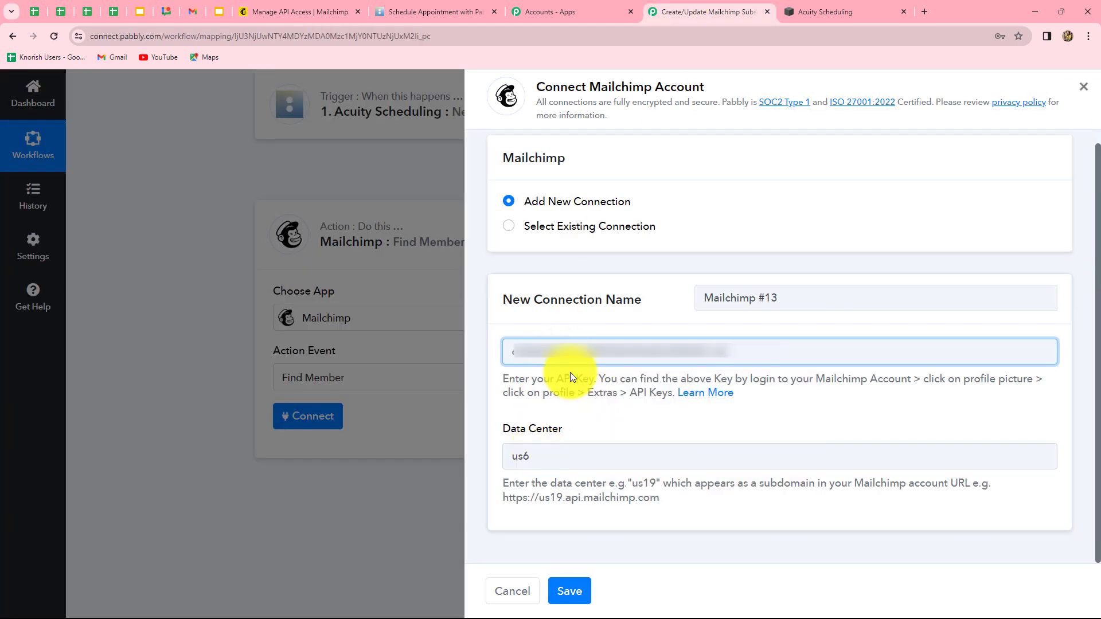
left_click(569, 591)
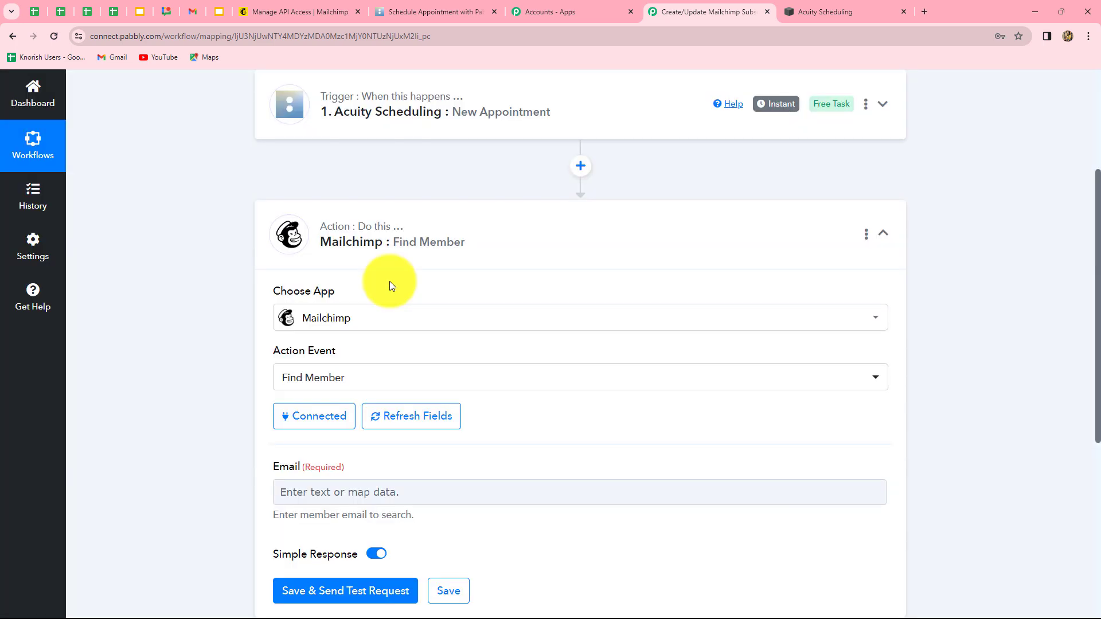
Map Email to Res2 Email from Acuity Scheduling: New Appointment, then save and send a test
scroll(660, 321, "down", 4)
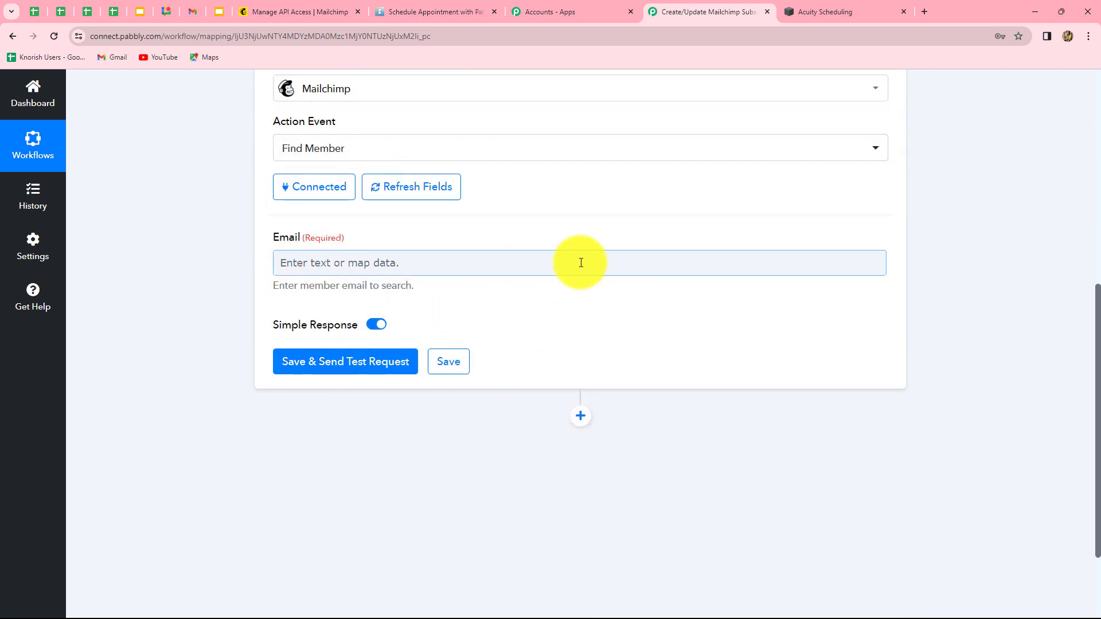
scroll(580, 262, "up", 2)
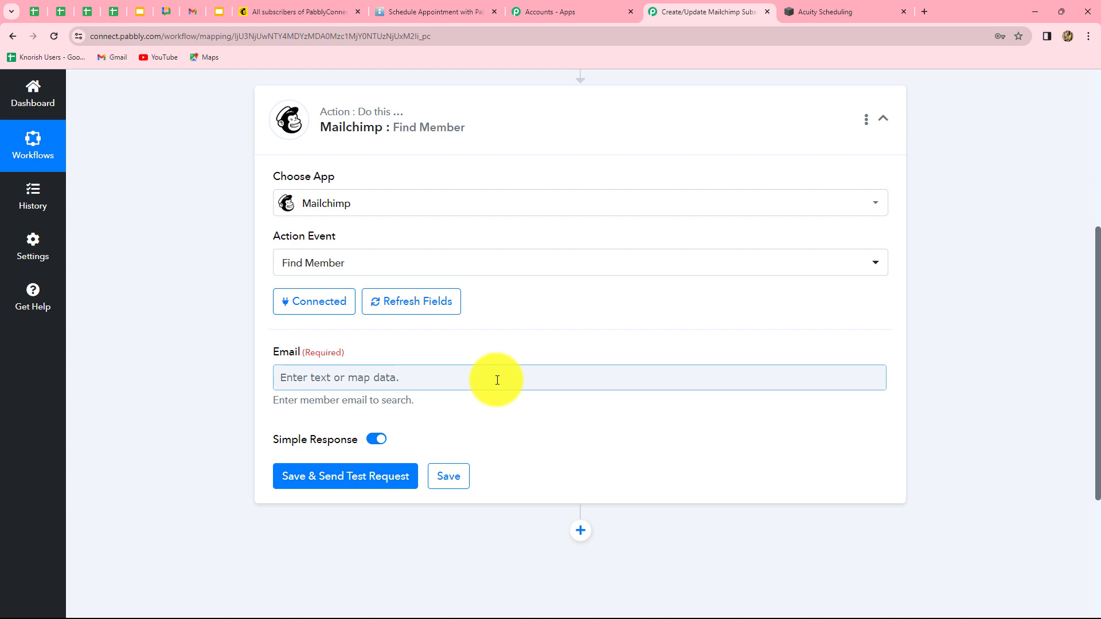
left_click(497, 378)
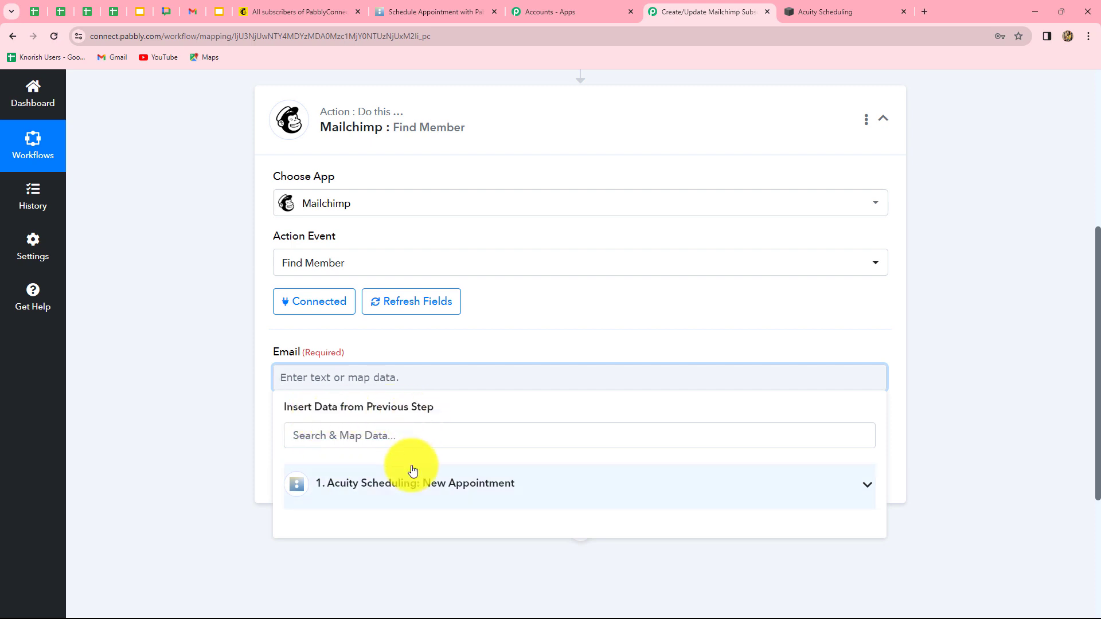
left_click(427, 478)
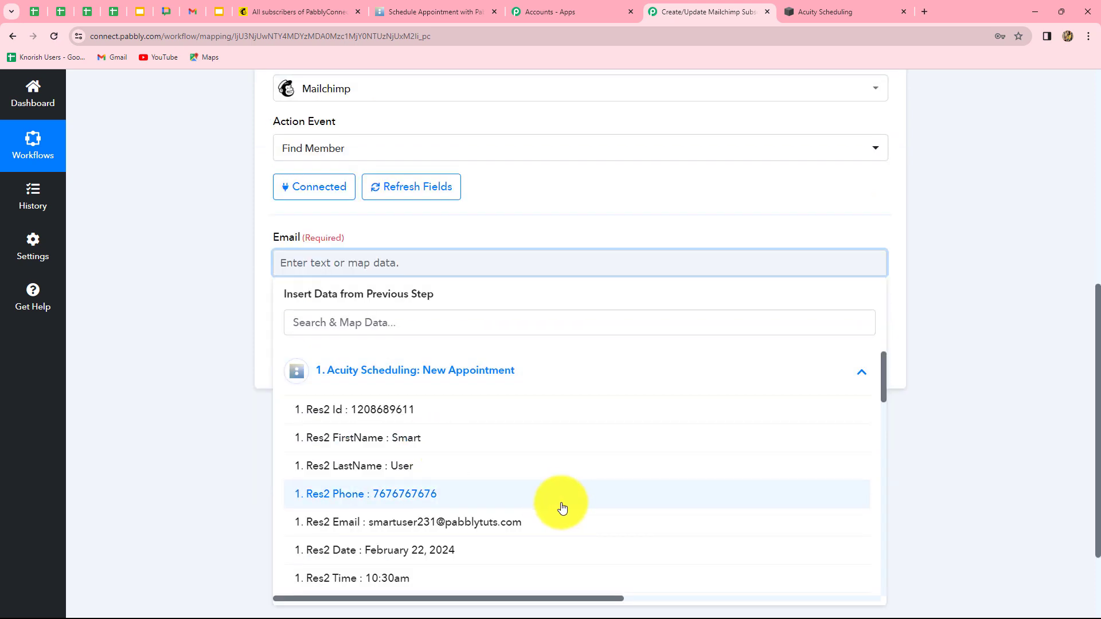
scroll(560, 508, "down", 2)
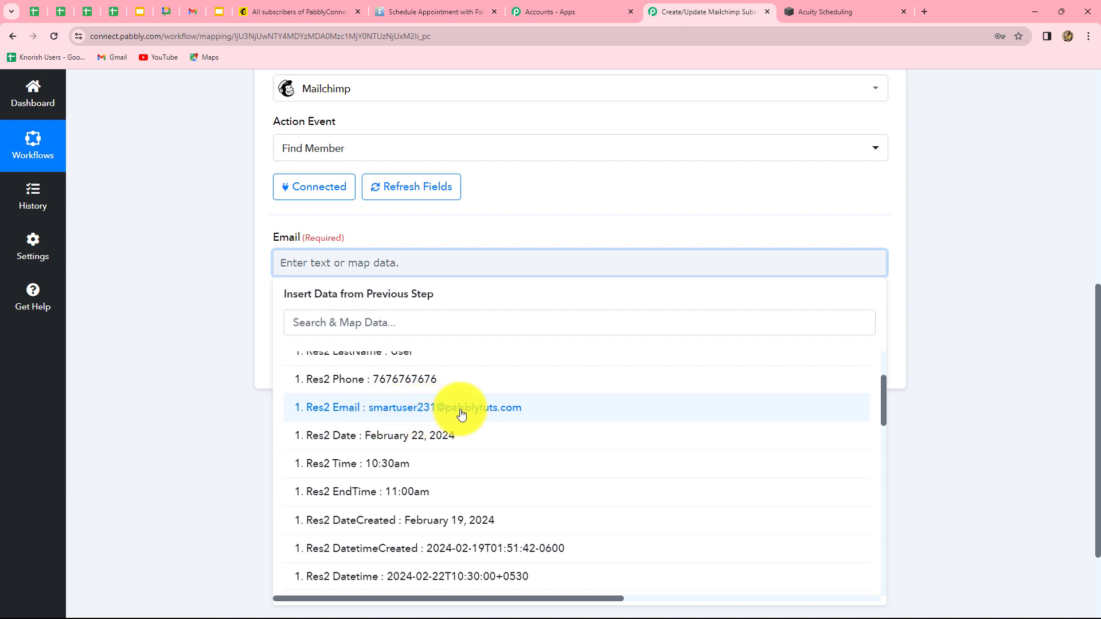
left_click(501, 411)
left_click(968, 399)
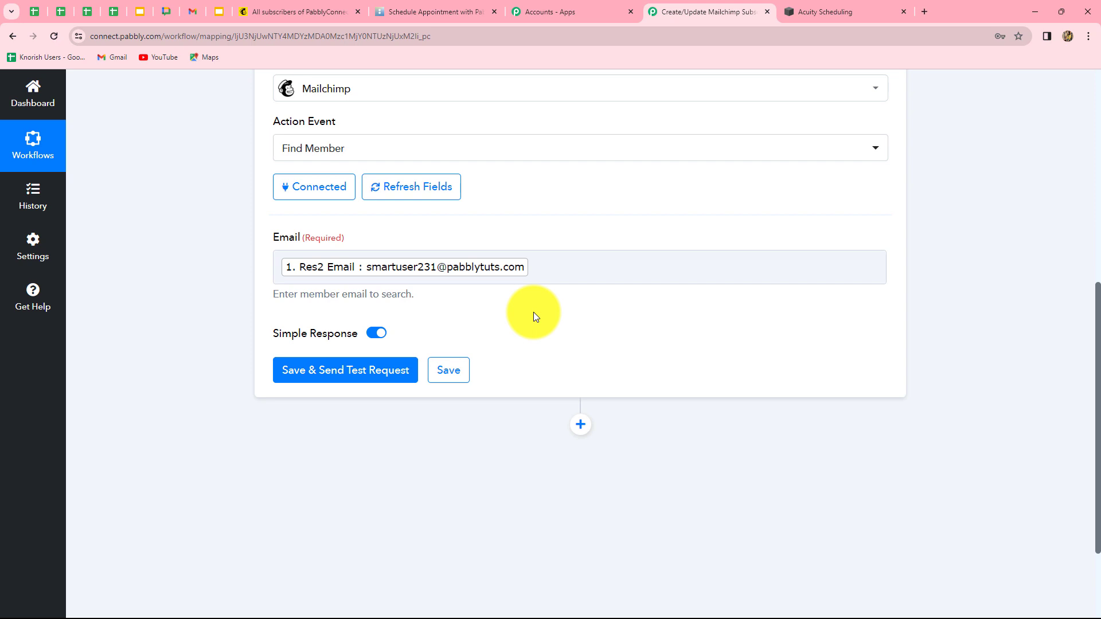
left_click(351, 372)
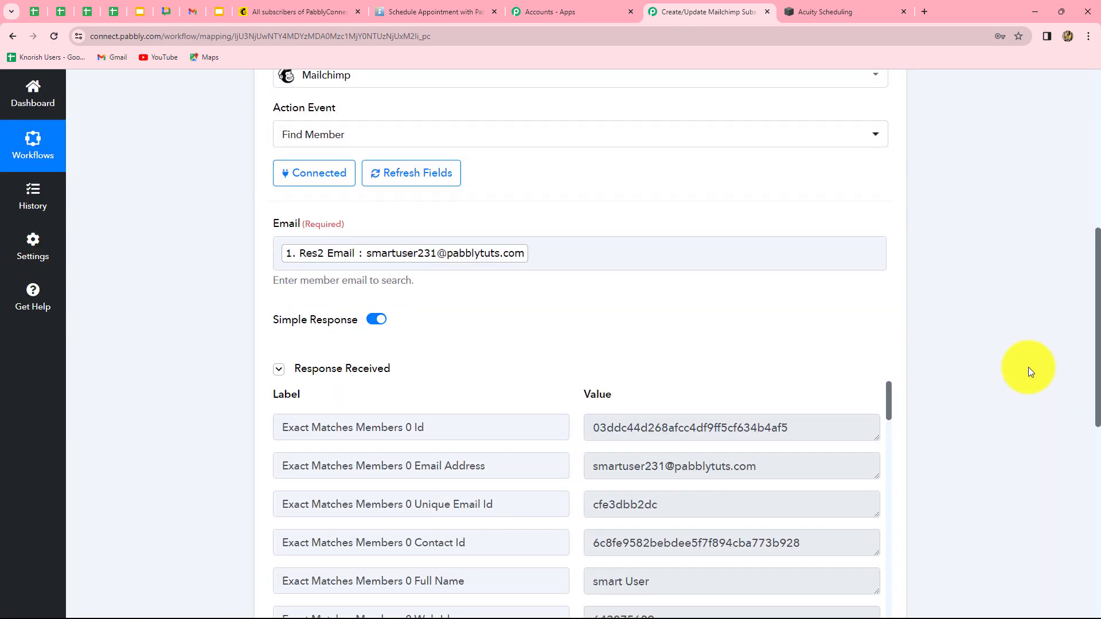
scroll(1027, 370, "down", 4)
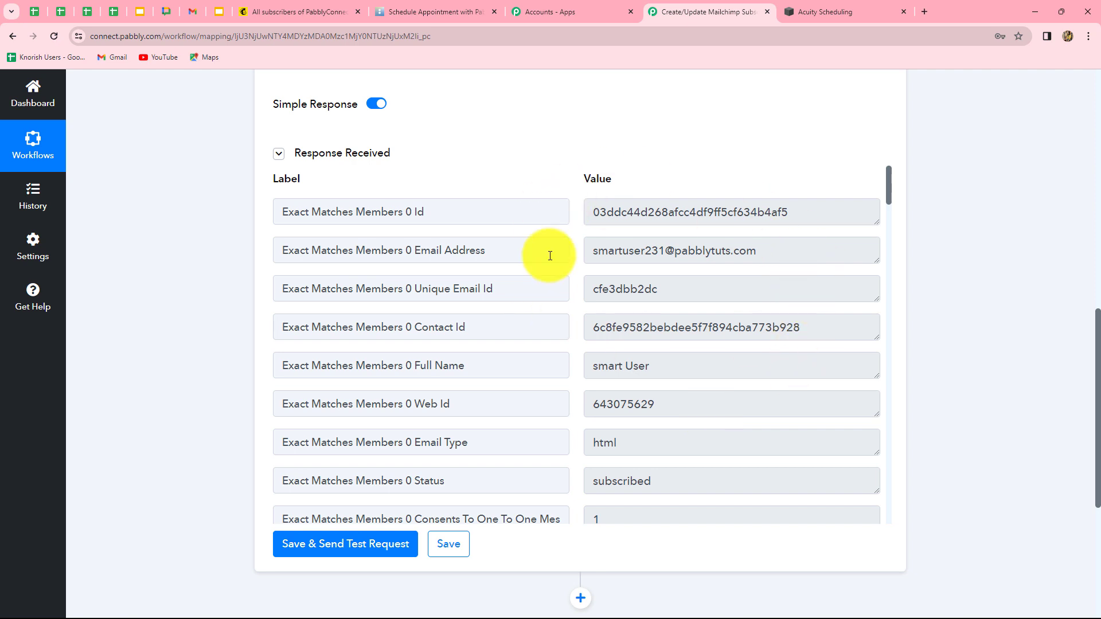
left_click_drag(603, 248, 850, 275)
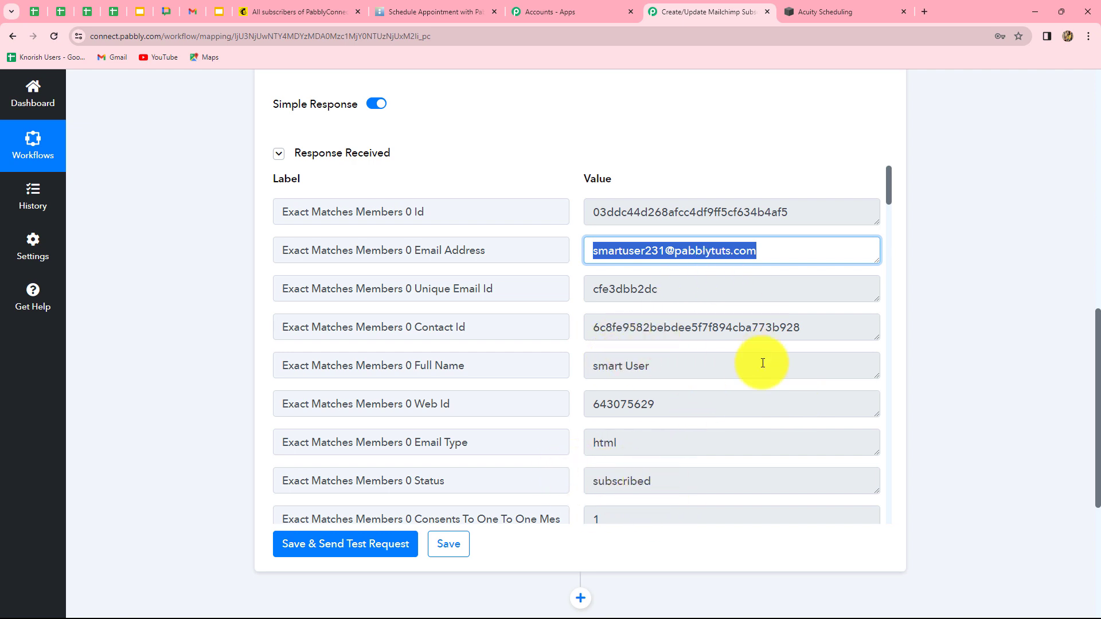
scroll(762, 363, "down", 1)
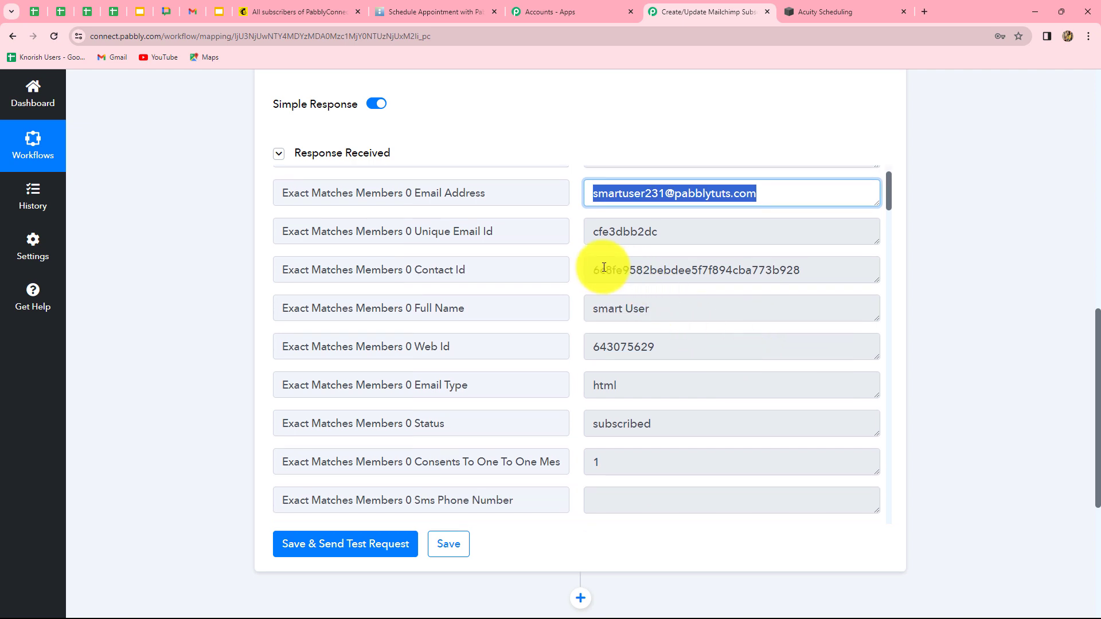
left_click(839, 280)
scroll(880, 436, "up", 1)
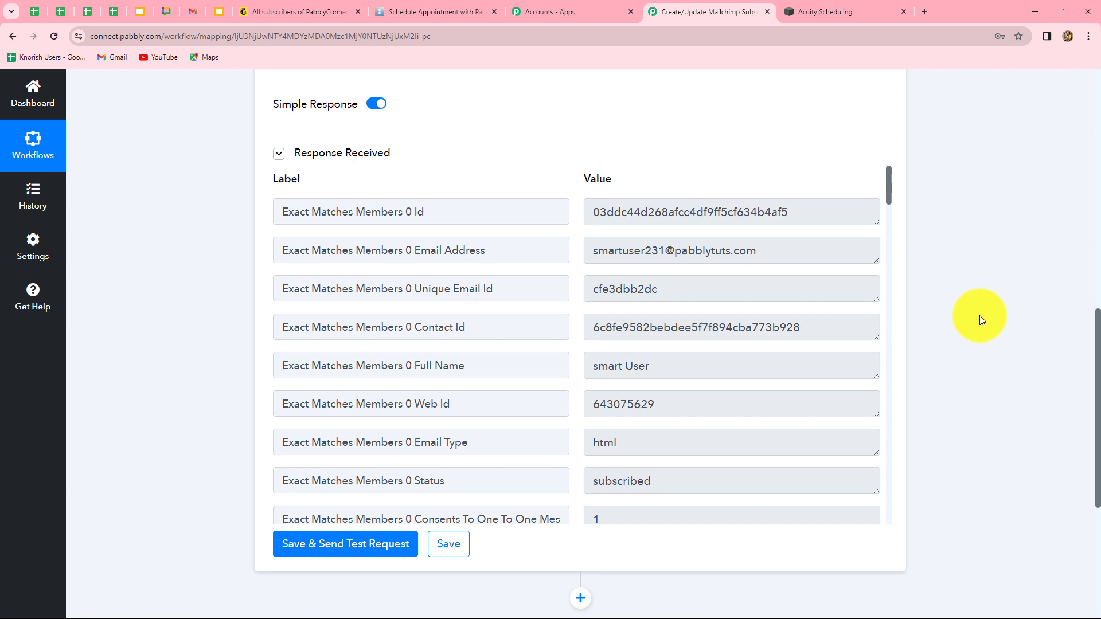
scroll(980, 315, "down", 3)
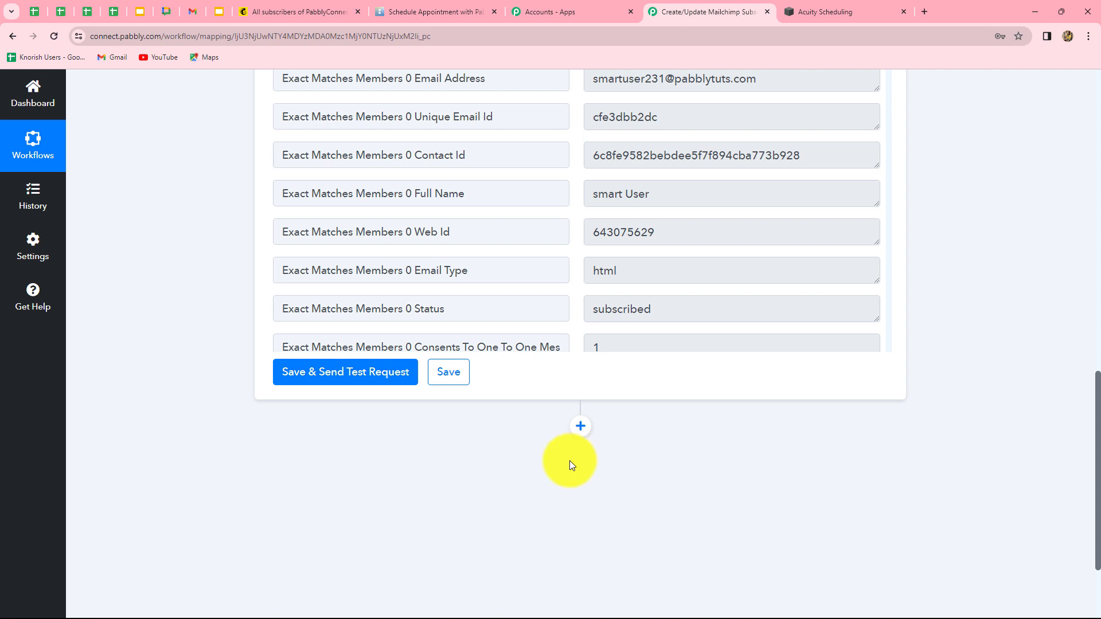
Add a Router step with the Conditionally Run event after Find Member and connect it
left_click(580, 427)
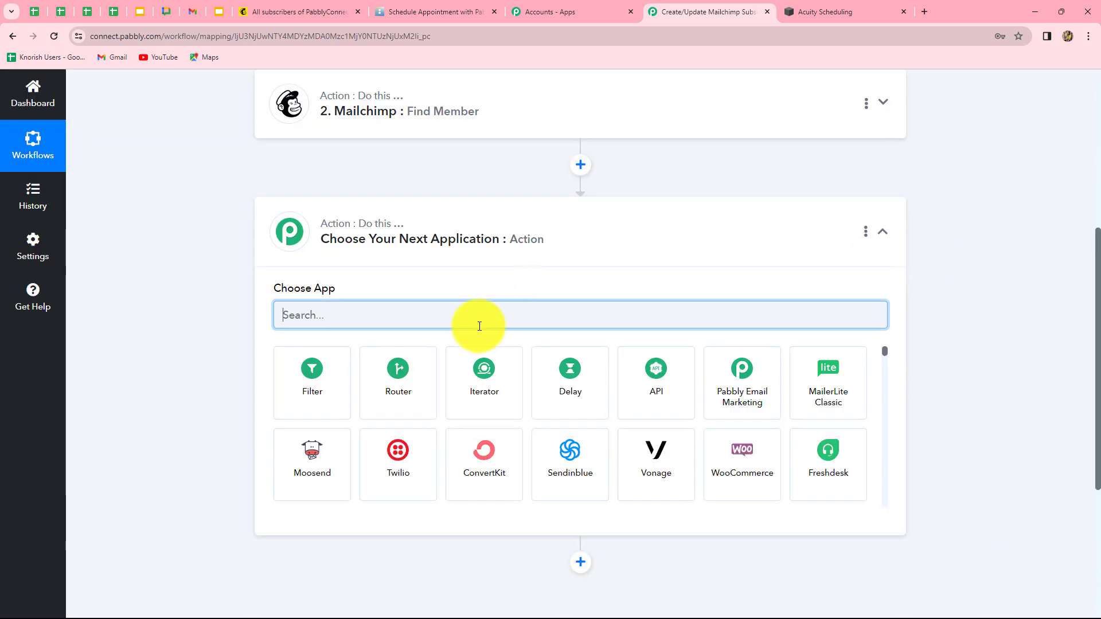
left_click(384, 419)
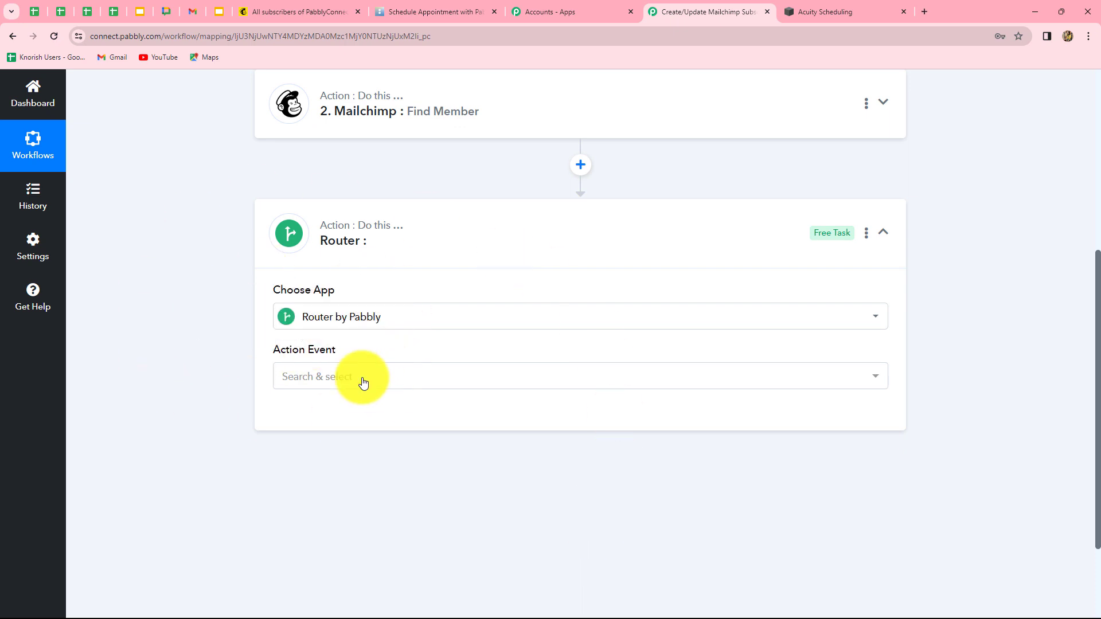
left_click(303, 383)
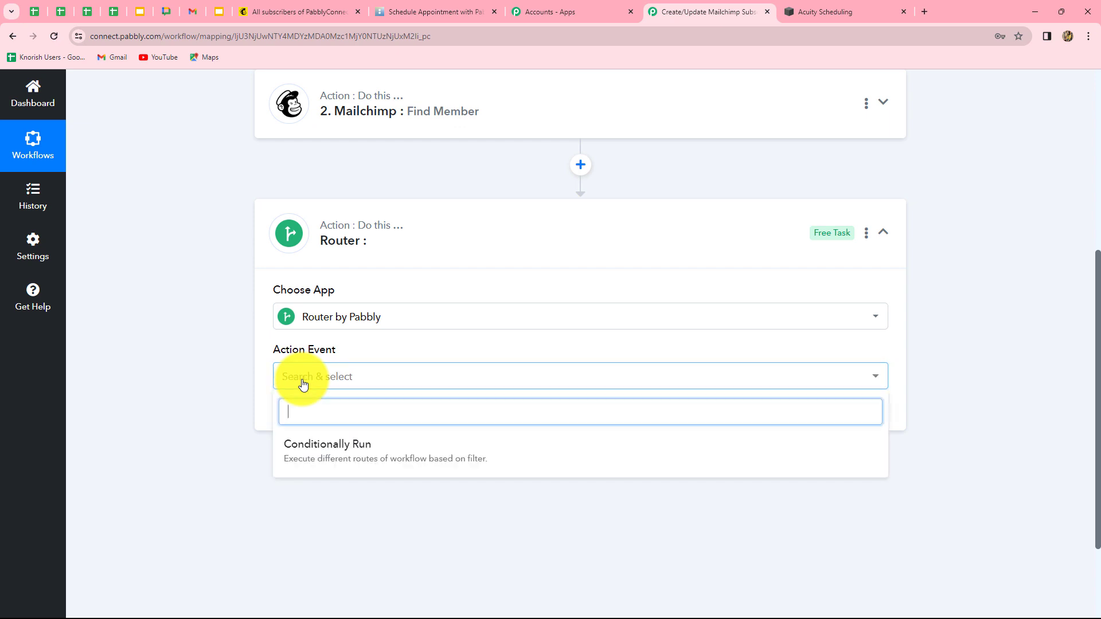
left_click(326, 448)
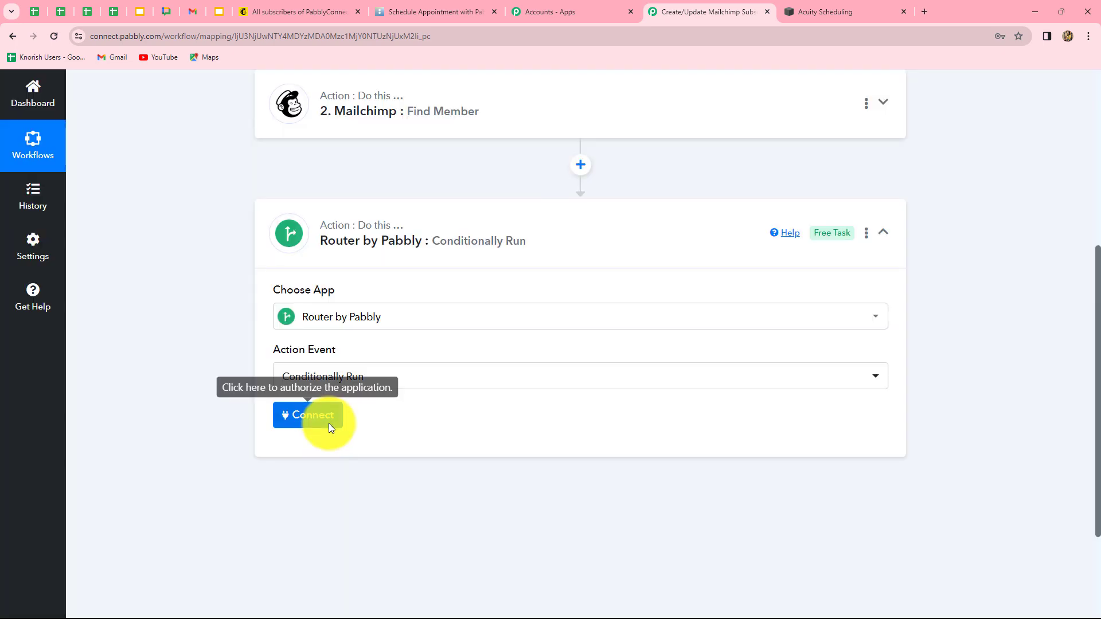
left_click(328, 423)
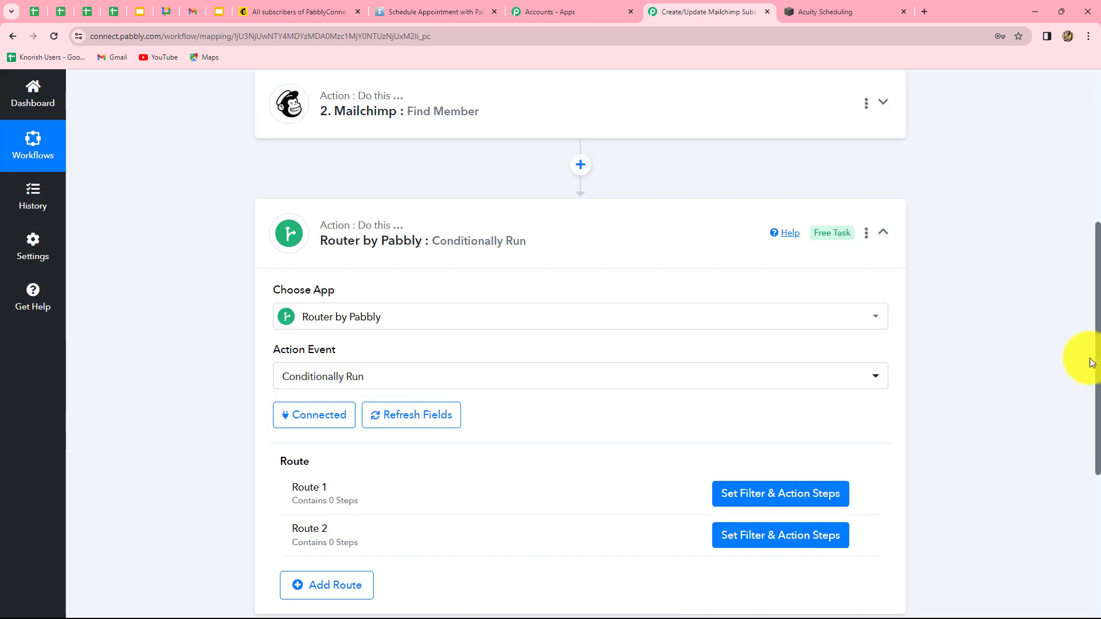
scroll(1082, 361, "down", 4)
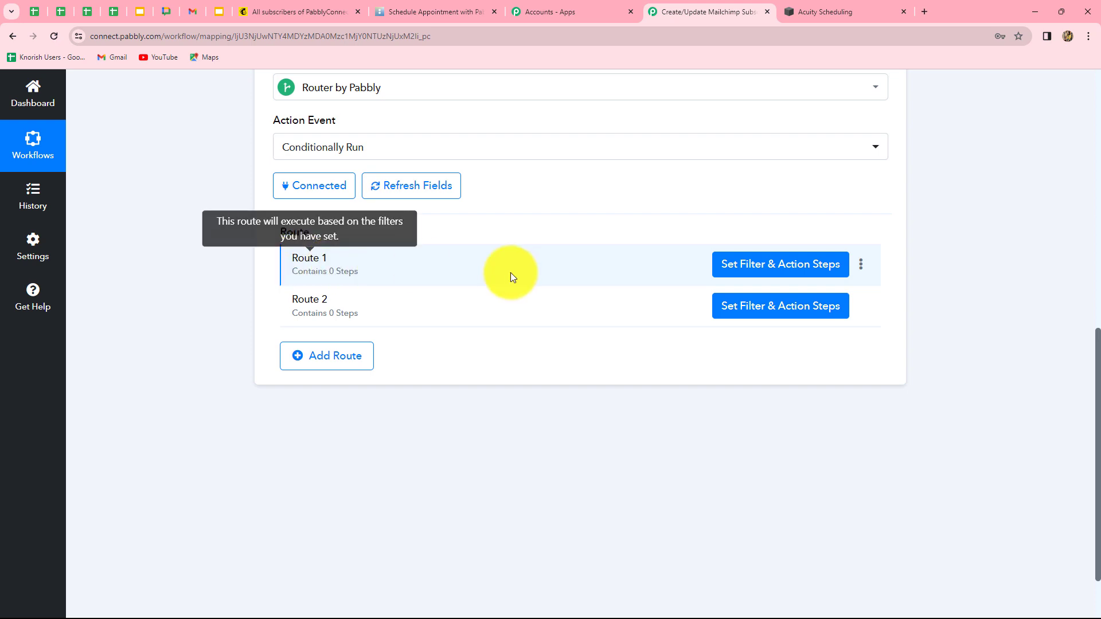
Rename Route 1 to 'Existing' and Route 2 to 'New'
left_click(860, 267)
left_click(794, 286)
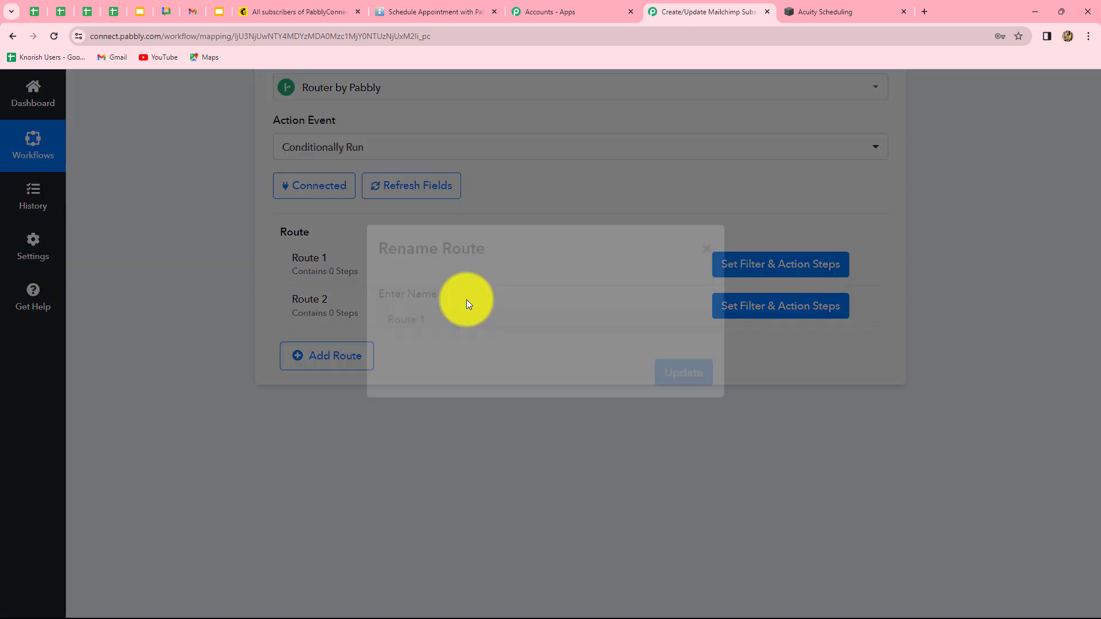
key("ctrl+a")
key("BackSpace")
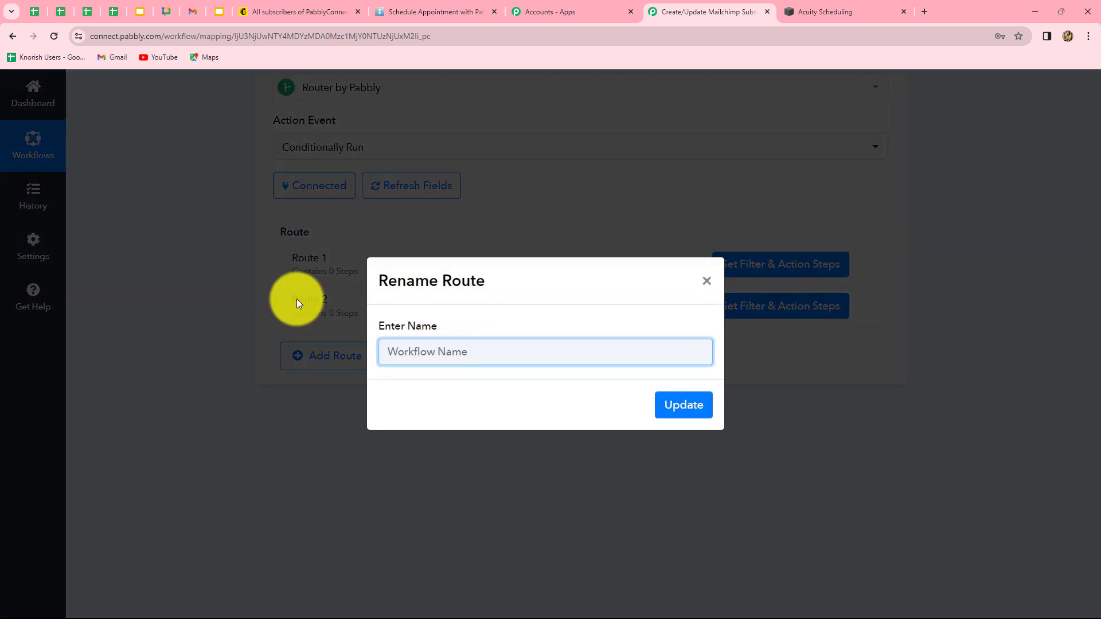
type("Existing")
left_click(672, 411)
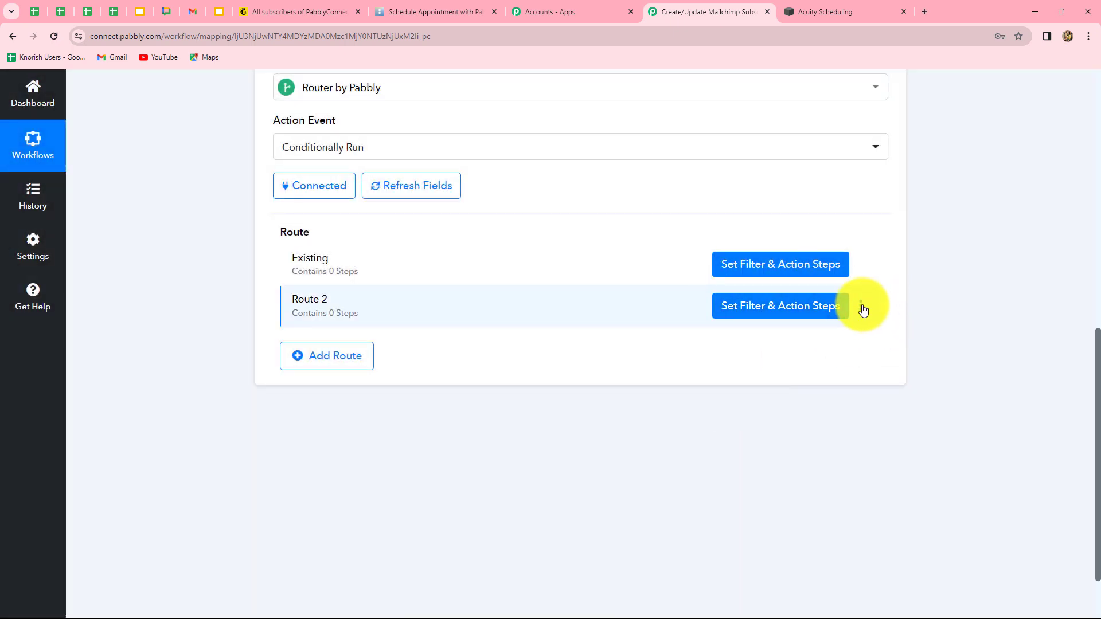
left_click(862, 307)
left_click(814, 328)
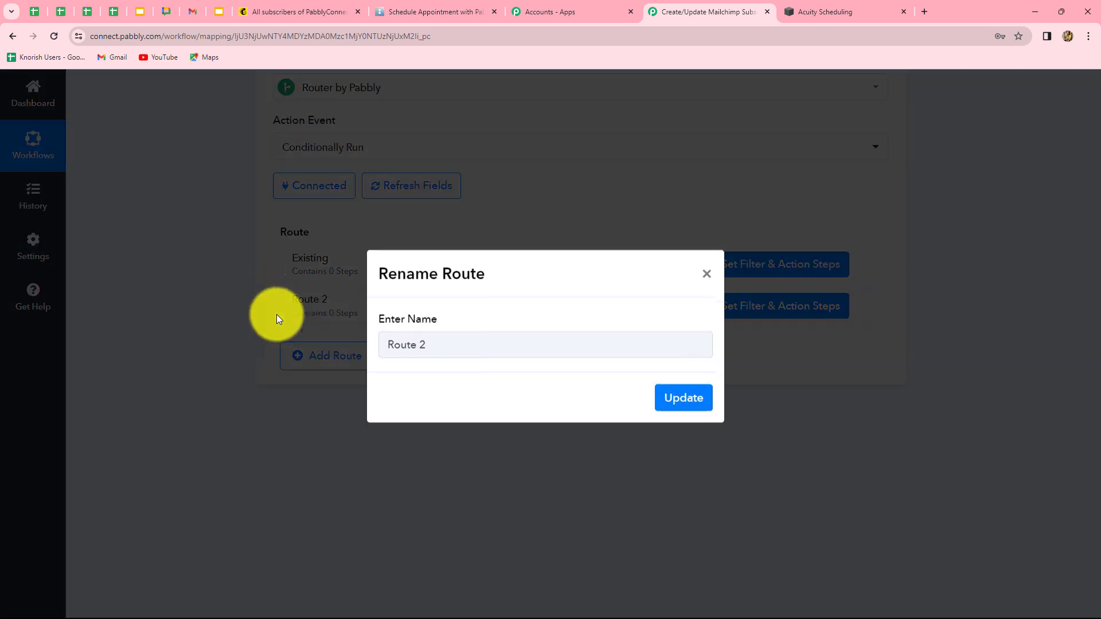
key("BackSpace")
key("BackSpace")
key("BackSpace")
key("BackSpace")
key("BackSpace")
key("BackSpace")
key("BackSpace")
type("N")
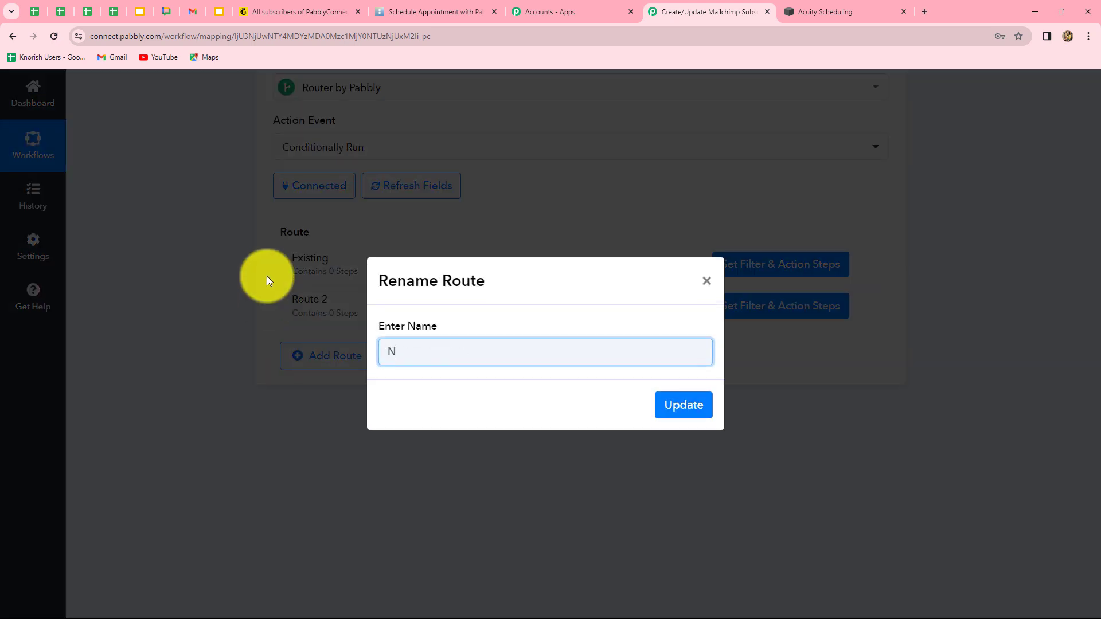
type("ew")
left_click(668, 405)
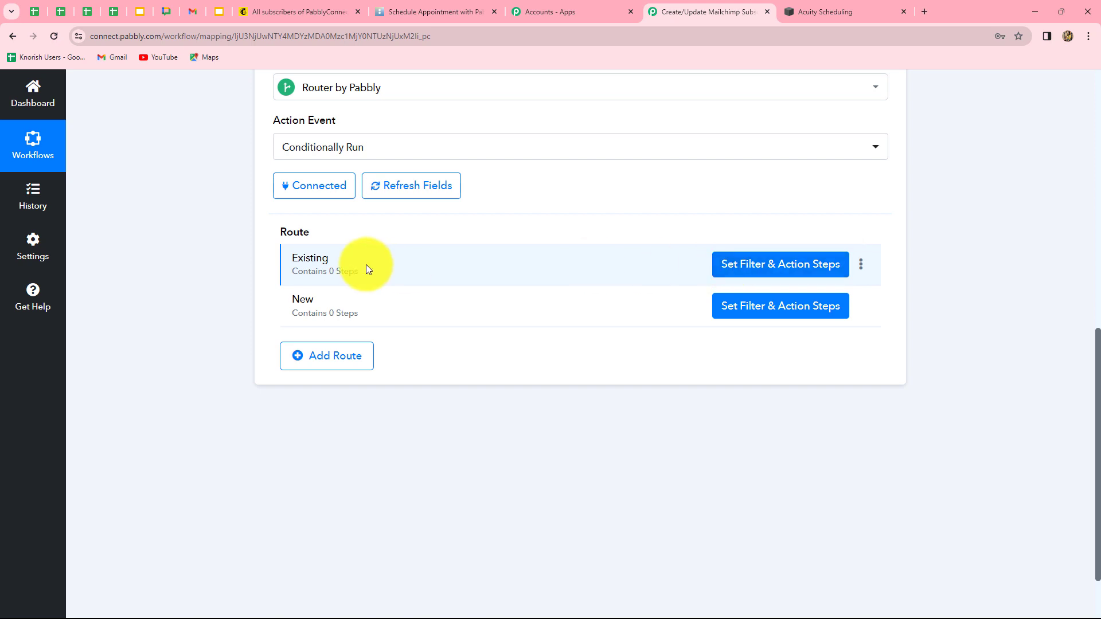
Filter the Existing route on Find Member's Contact Id with type Exists, then save and test
left_click(729, 272)
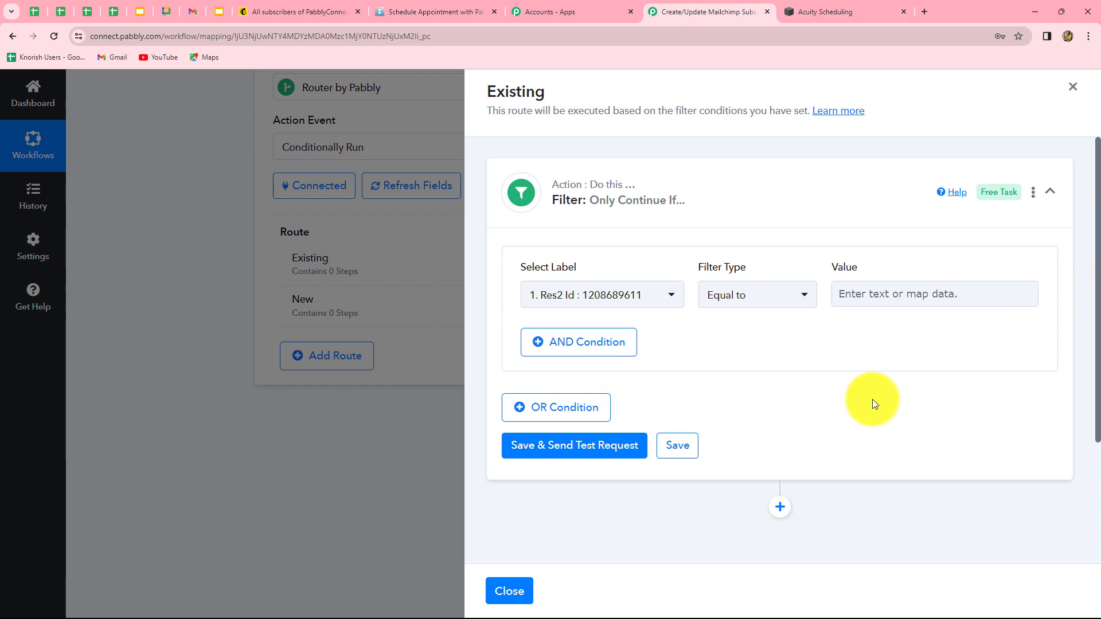
left_click(603, 295)
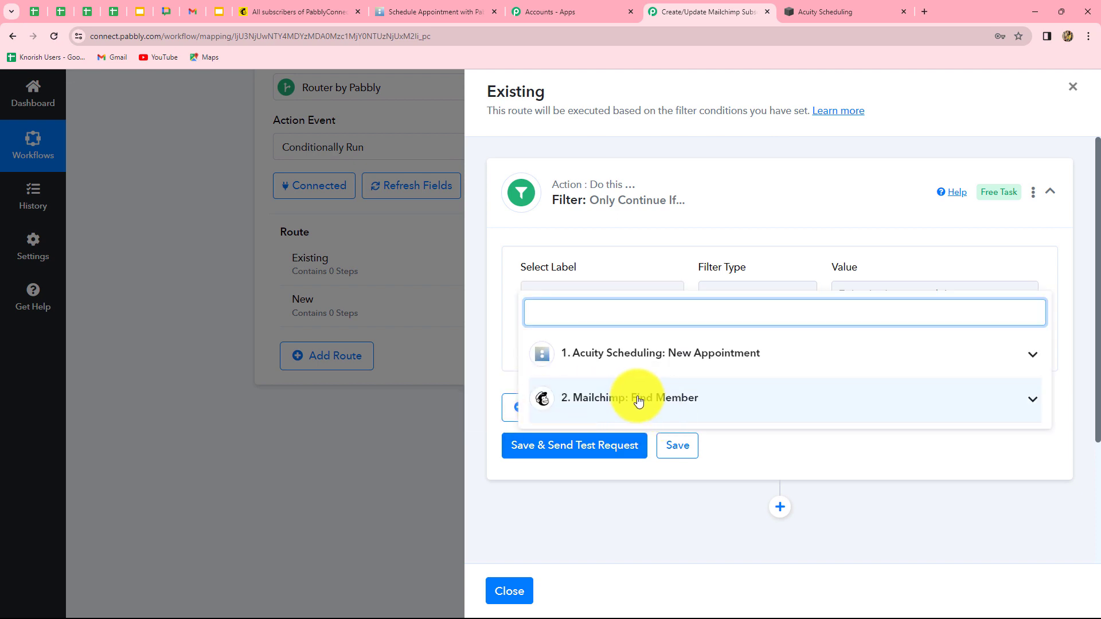
left_click(634, 400)
scroll(711, 492, "down", 1)
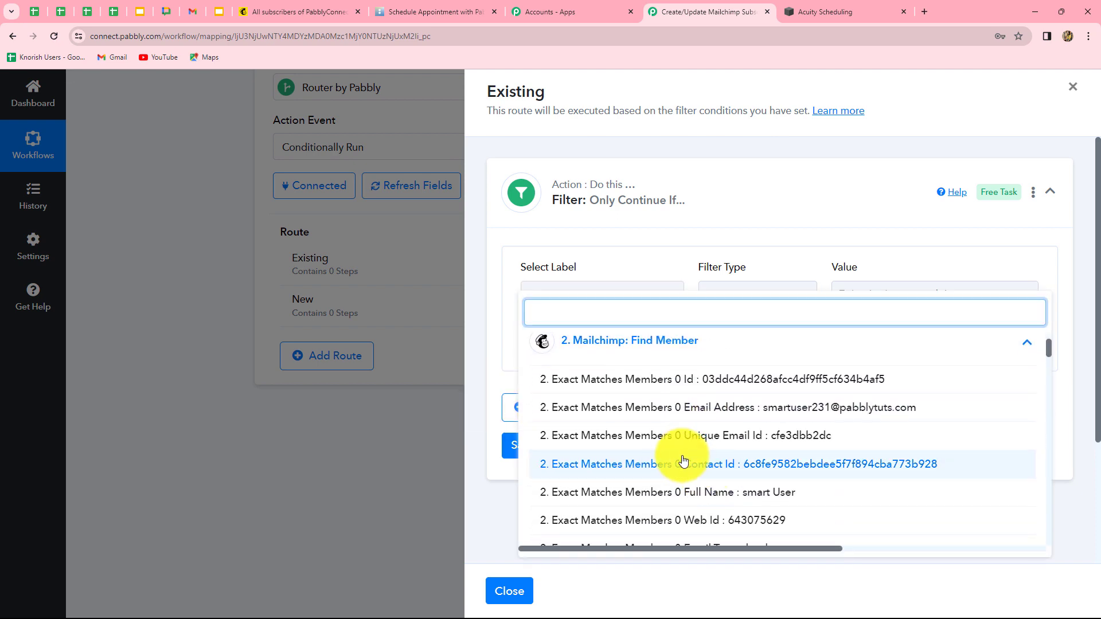
left_click(783, 469)
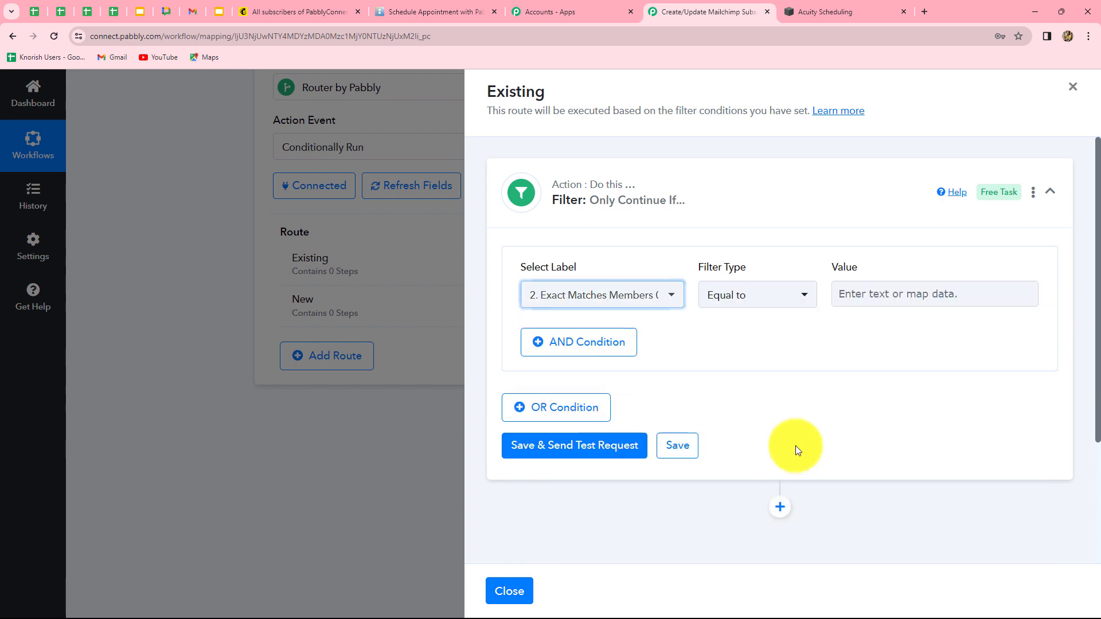
left_click(732, 298)
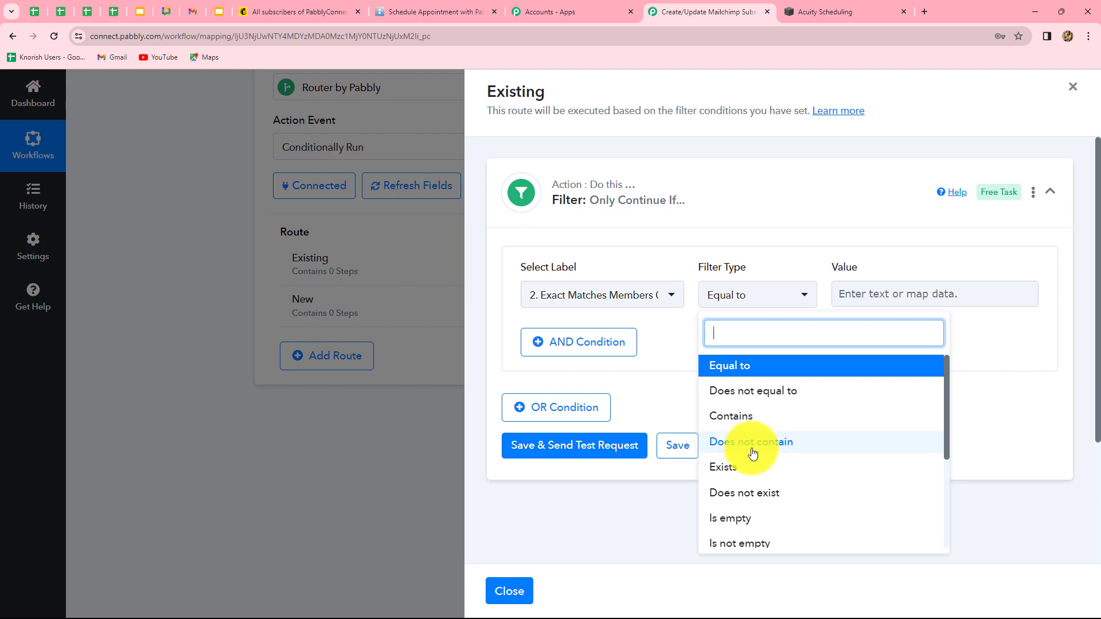
left_click(724, 468)
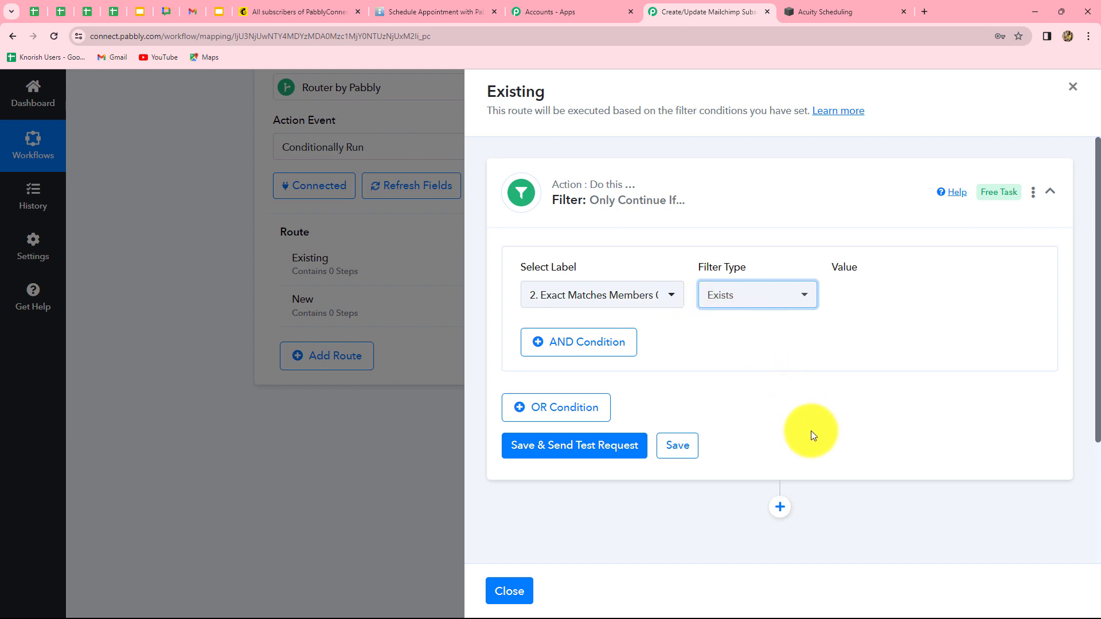
left_click(612, 456)
scroll(965, 451, "down", 3)
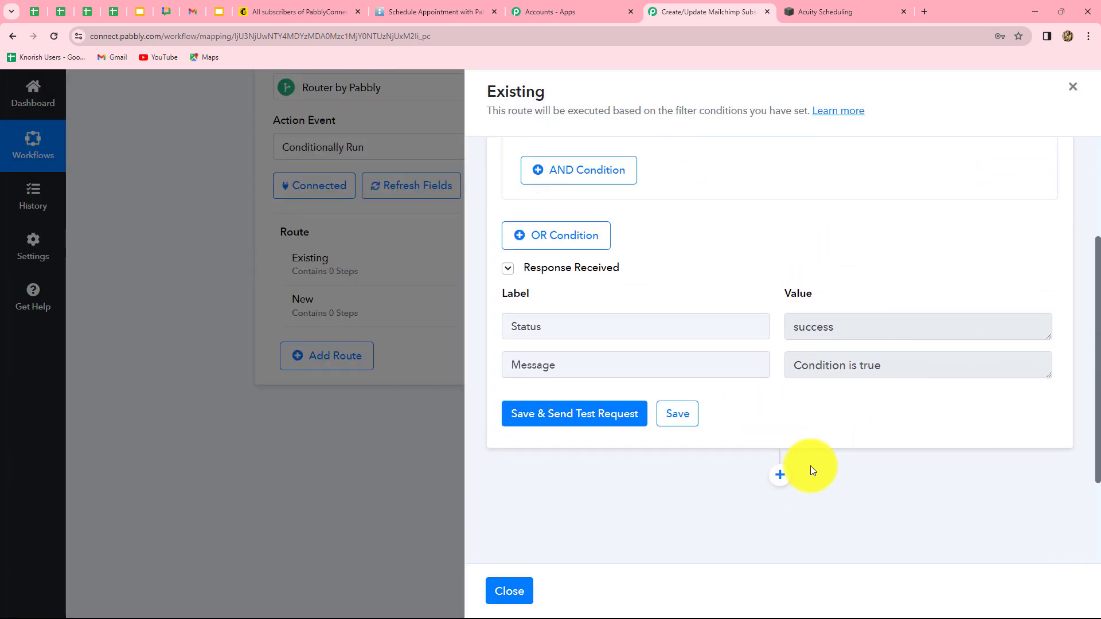
scroll(810, 465, "up", 2)
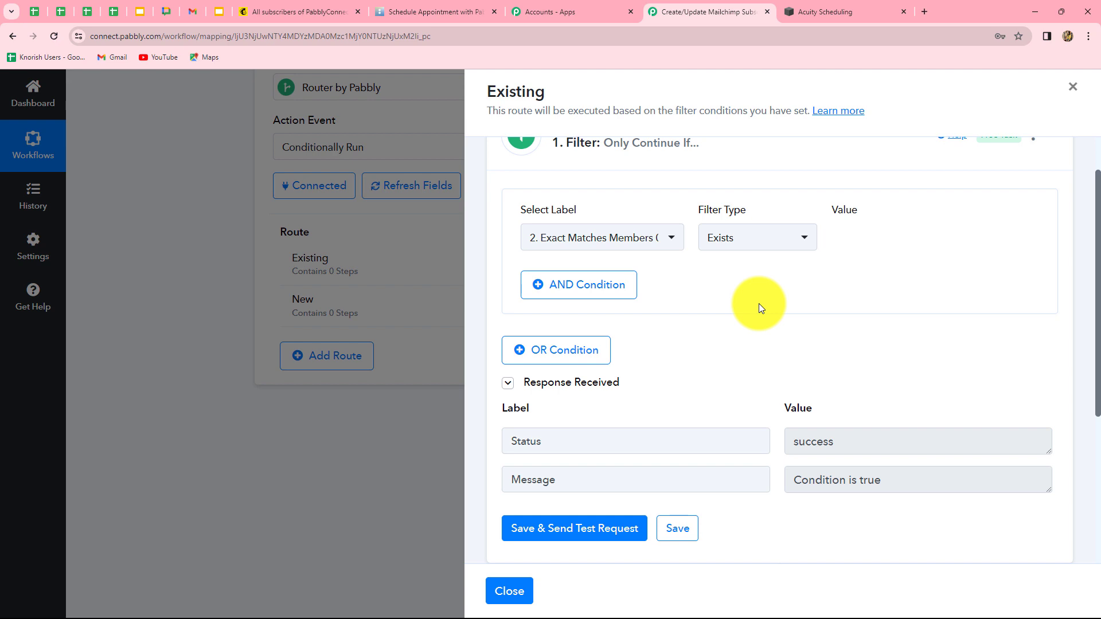
scroll(930, 351, "down", 3)
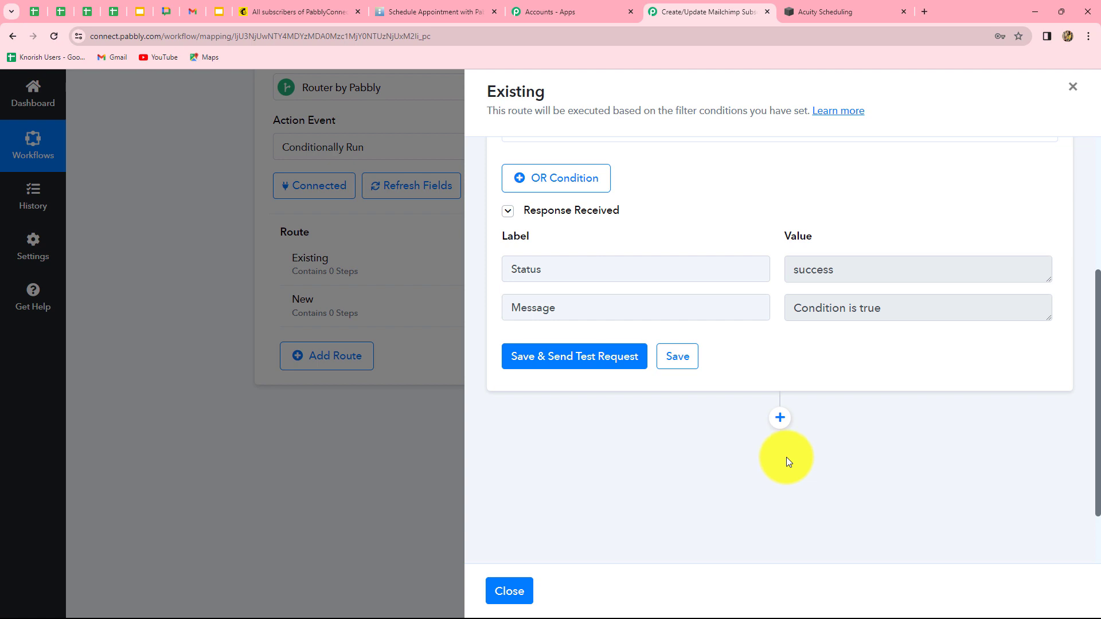
Add a Mailchimp Update Member with Custom Fields action to the Existing route
left_click(781, 419)
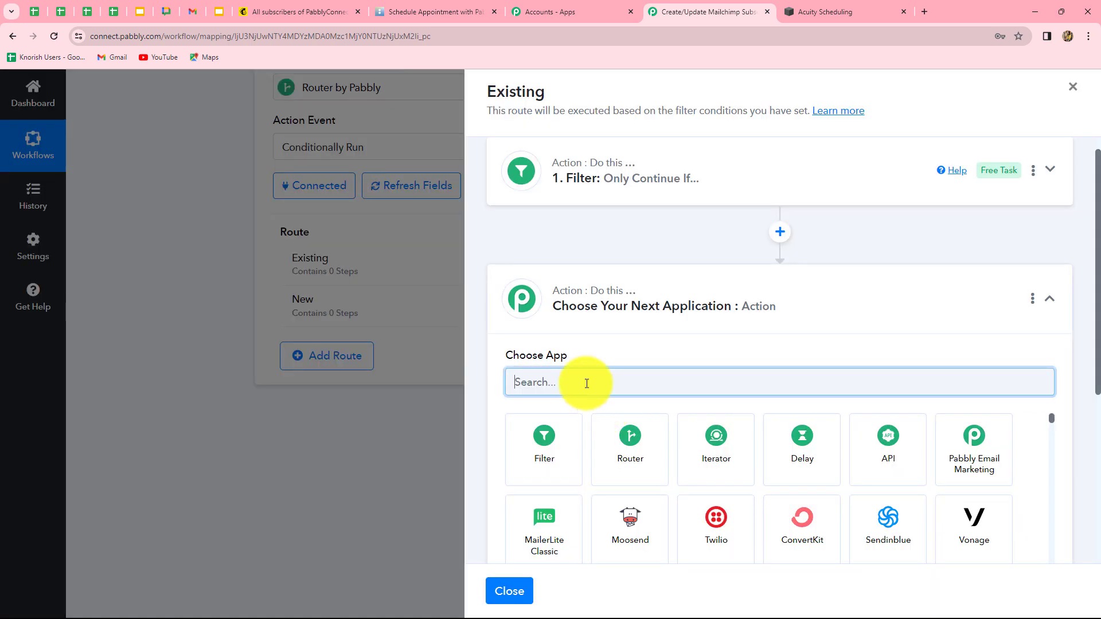
type("mail")
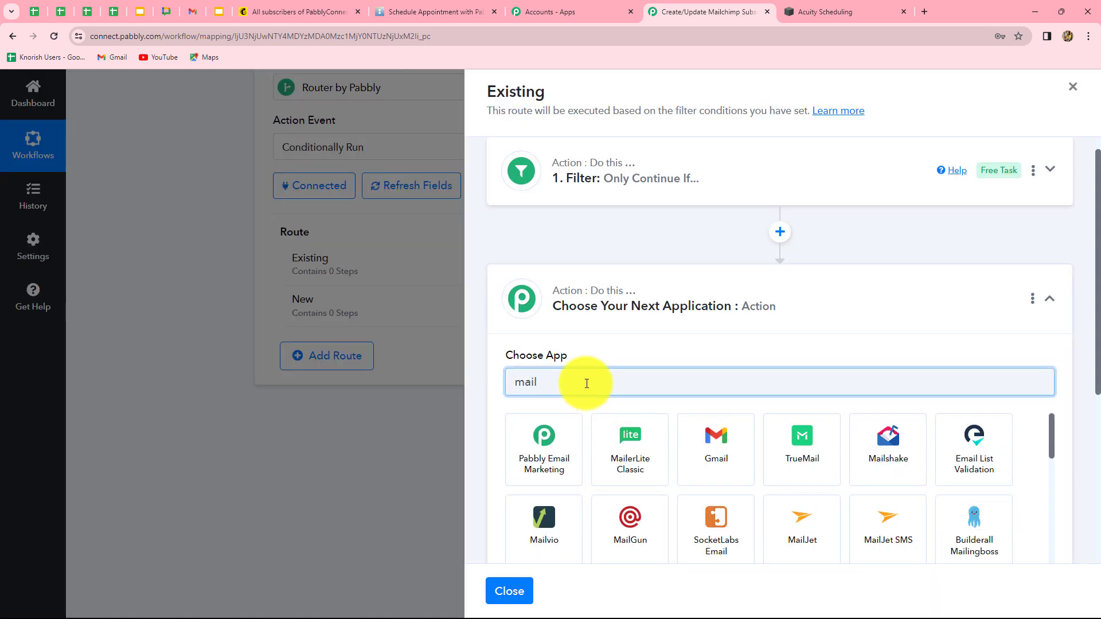
type("chimp")
left_click(541, 444)
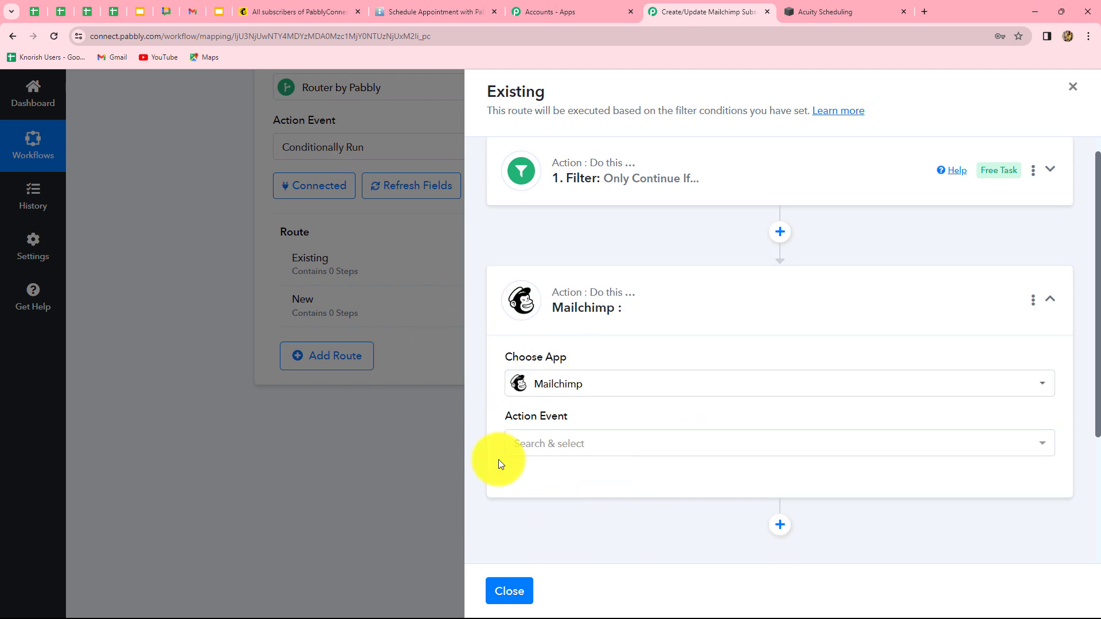
left_click(594, 443)
scroll(573, 519, "down", 3)
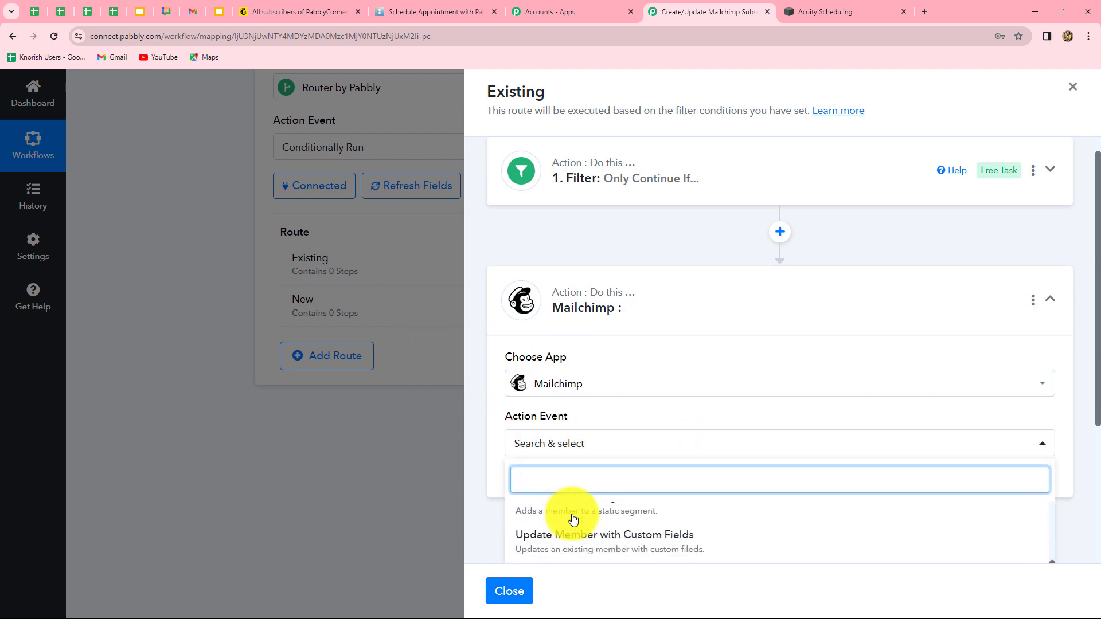
type("upda")
left_click(585, 527)
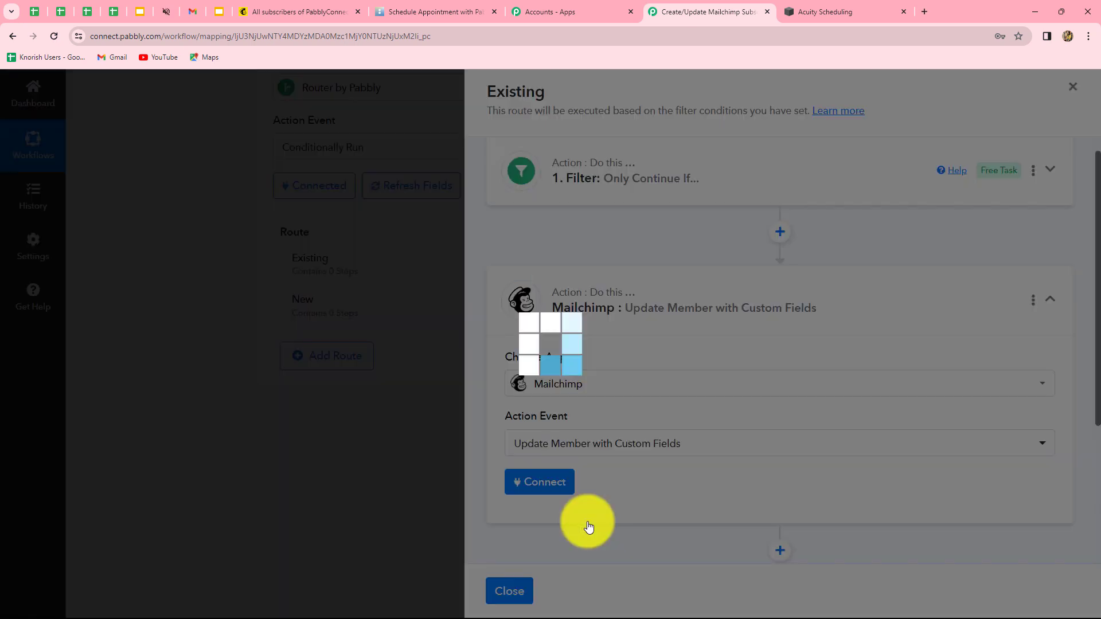
Connect the step with the existing Mailchimp connection, then view Mailchimp's All contacts list
left_click(560, 480)
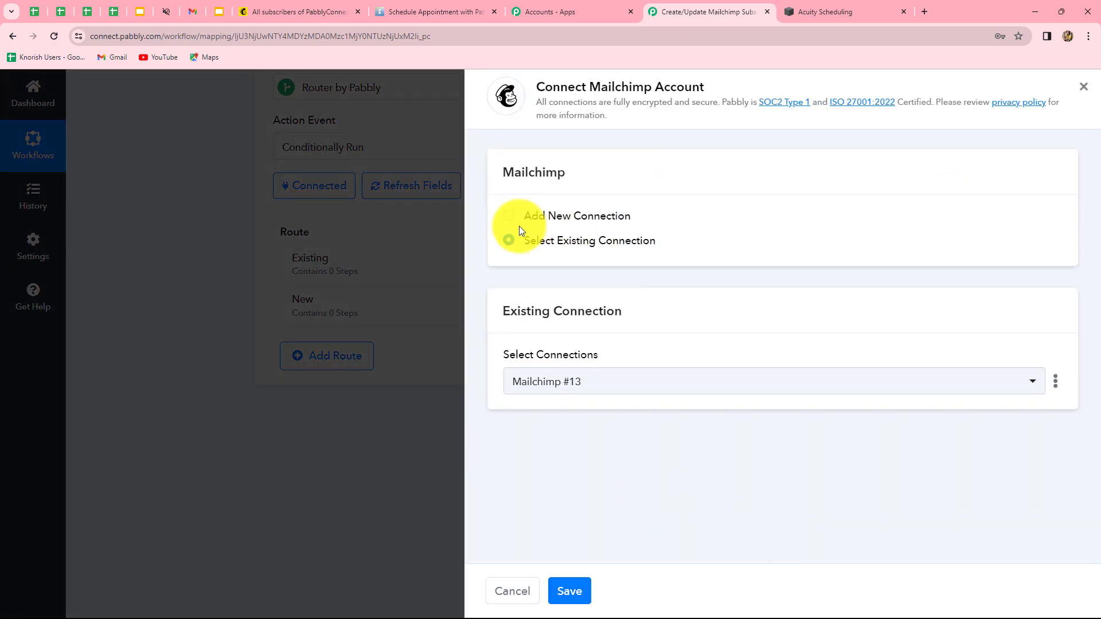
left_click(568, 591)
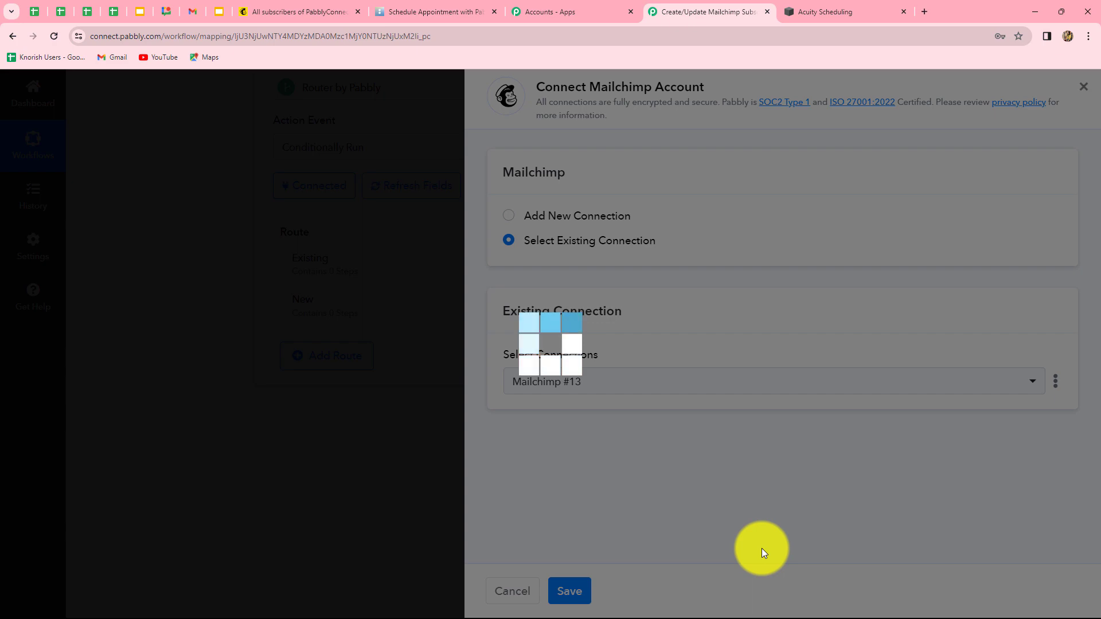
scroll(926, 402, "down", 3)
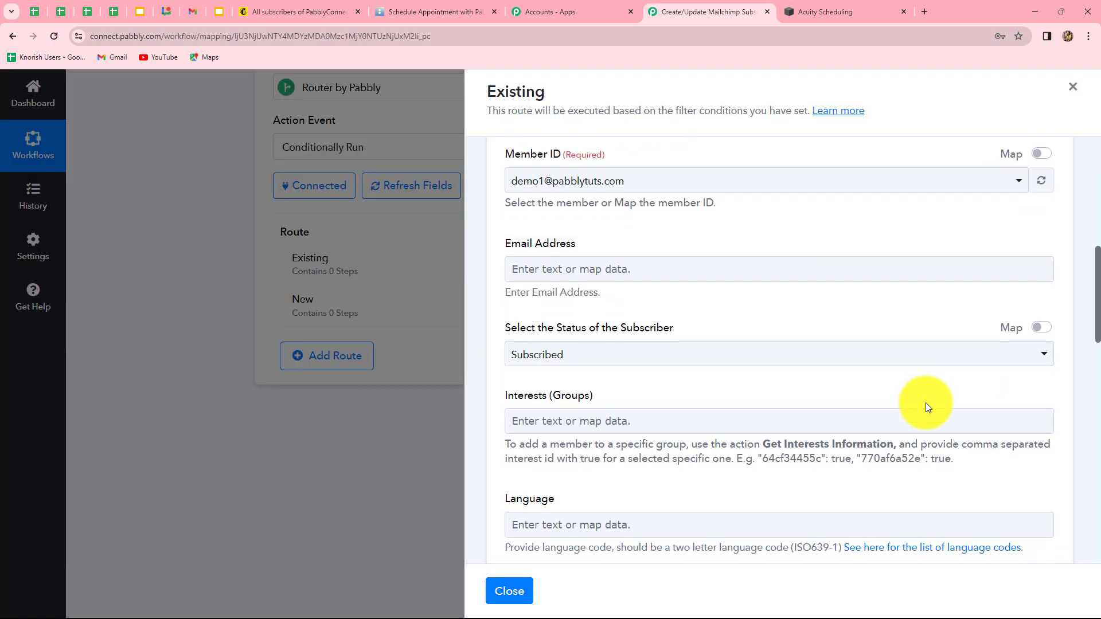
scroll(925, 402, "down", 5)
scroll(925, 402, "down", 10)
scroll(926, 403, "up", 8)
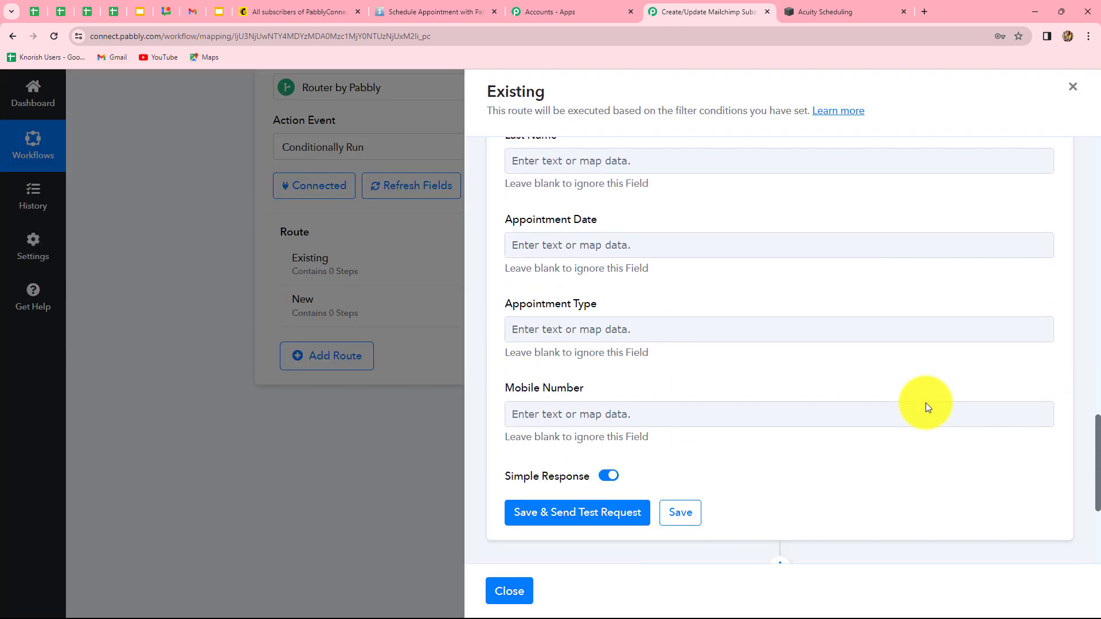
scroll(927, 407, "up", 10)
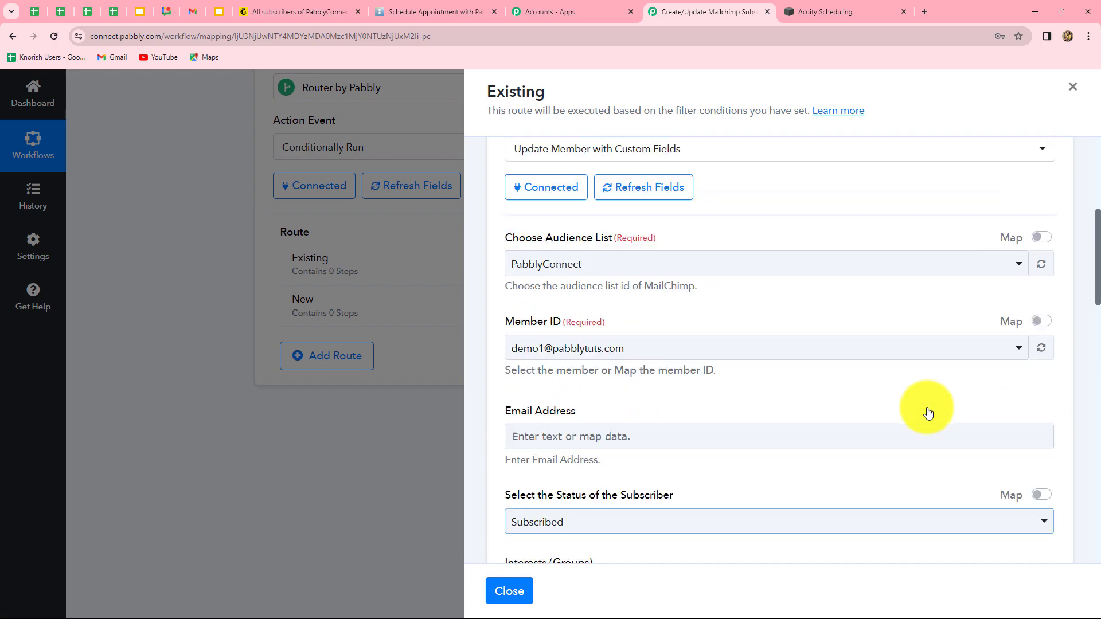
left_click(252, 11)
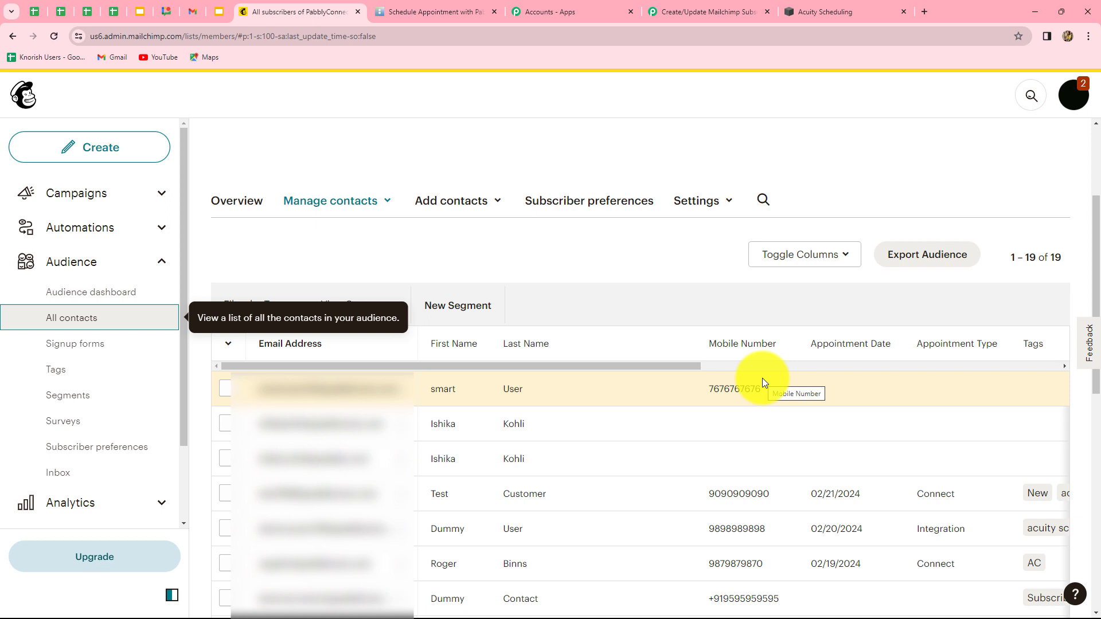
Switch back to the 'Create/Update Mailchimp Subs' workflow showing the Mailchimp update step
left_click(695, 13)
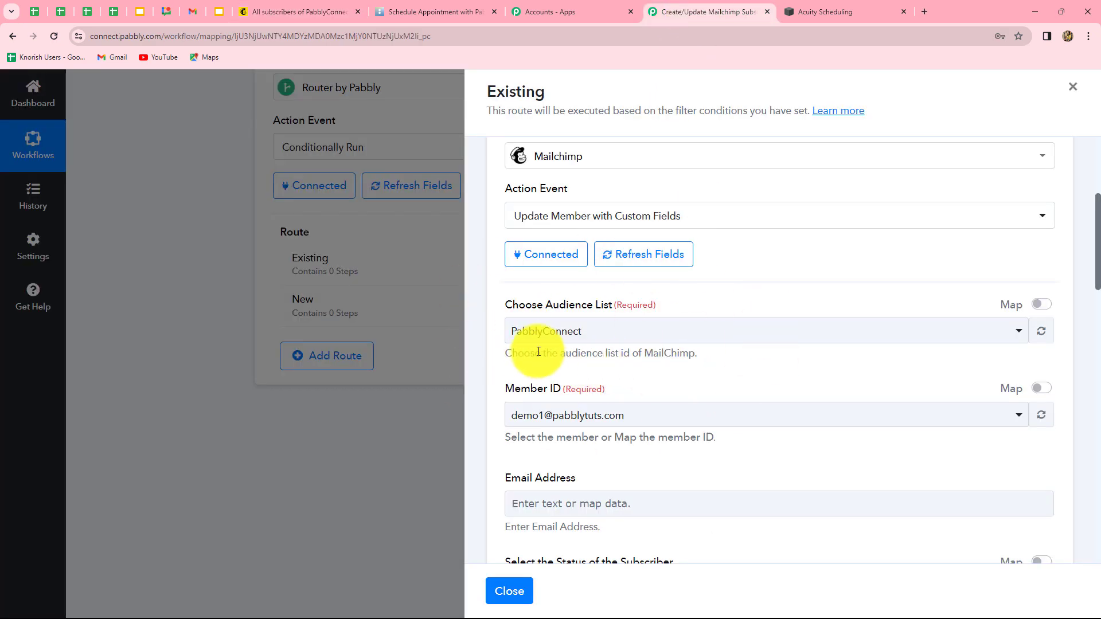
Keep PabblyConnect as the audience and map Member ID to Find Member's Exact Matches Members 0 Id
left_click(569, 331)
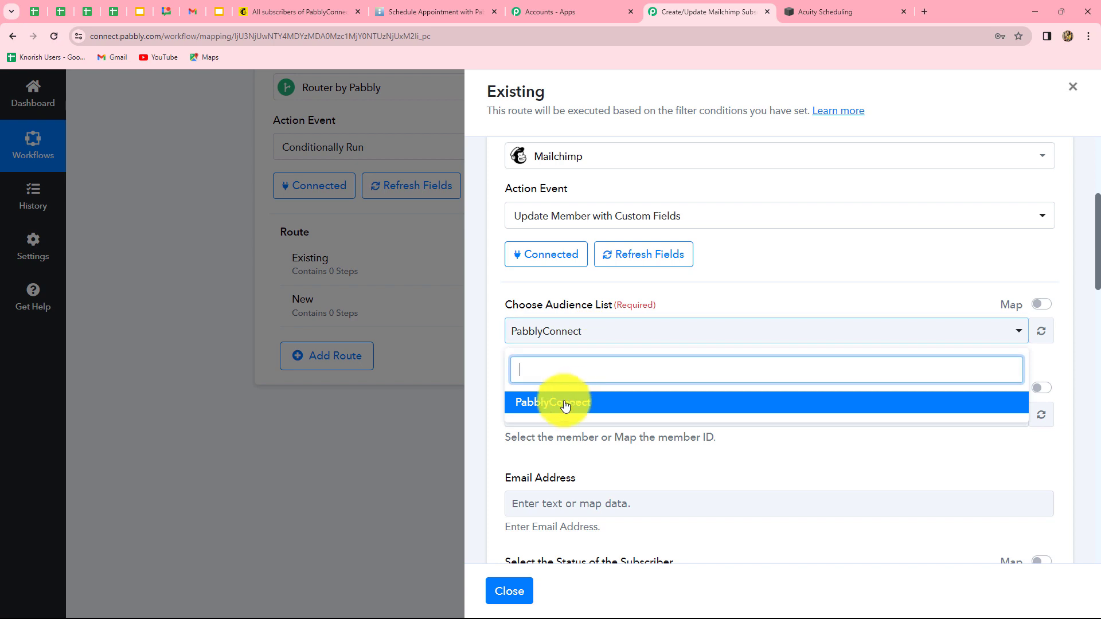
left_click(479, 388)
scroll(677, 381, "down", 2)
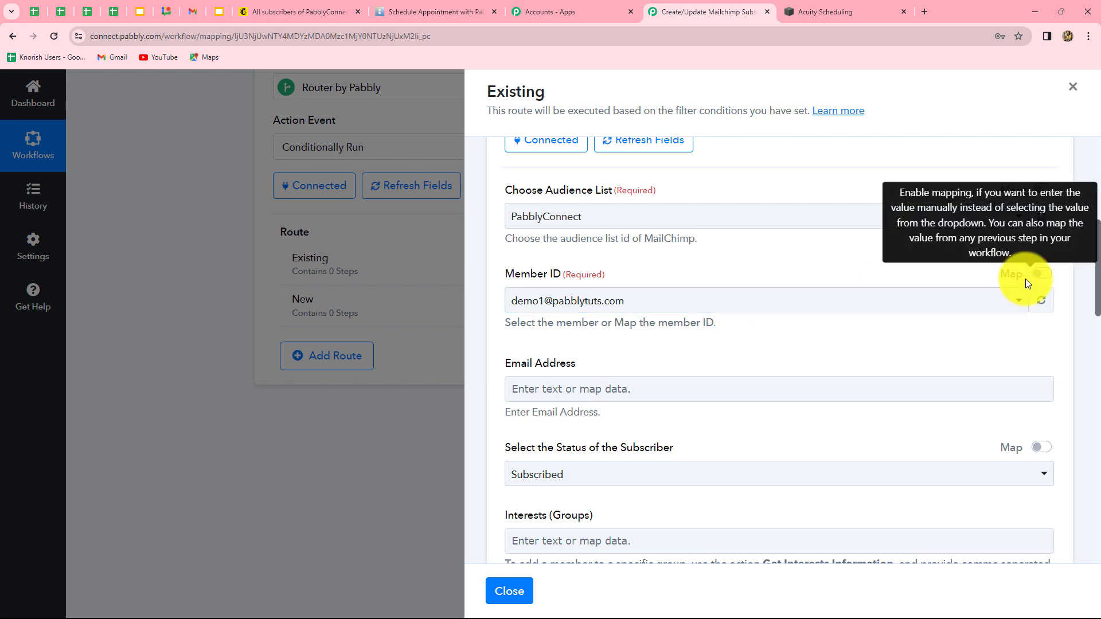
left_click(1043, 277)
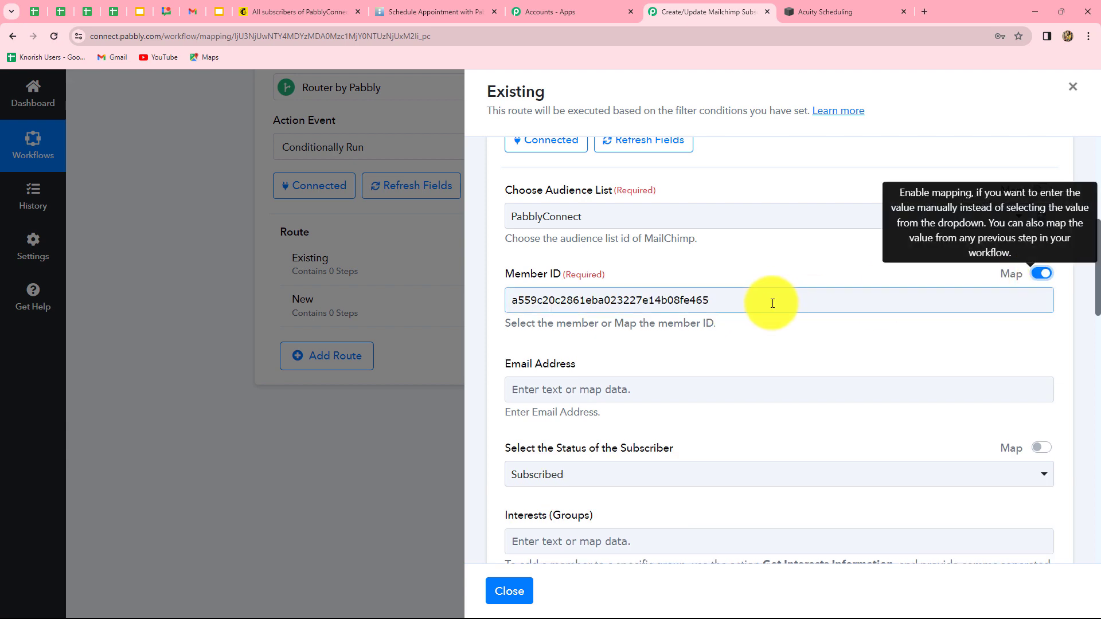
left_click_drag(772, 300, 511, 307)
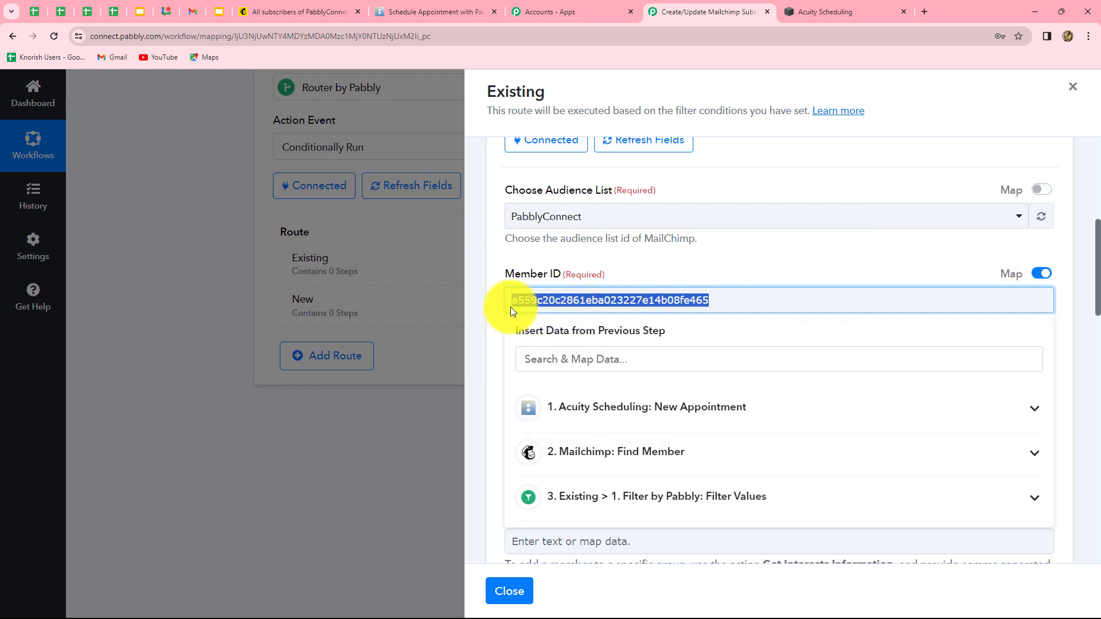
key("BackSpace")
scroll(646, 403, "down", 2)
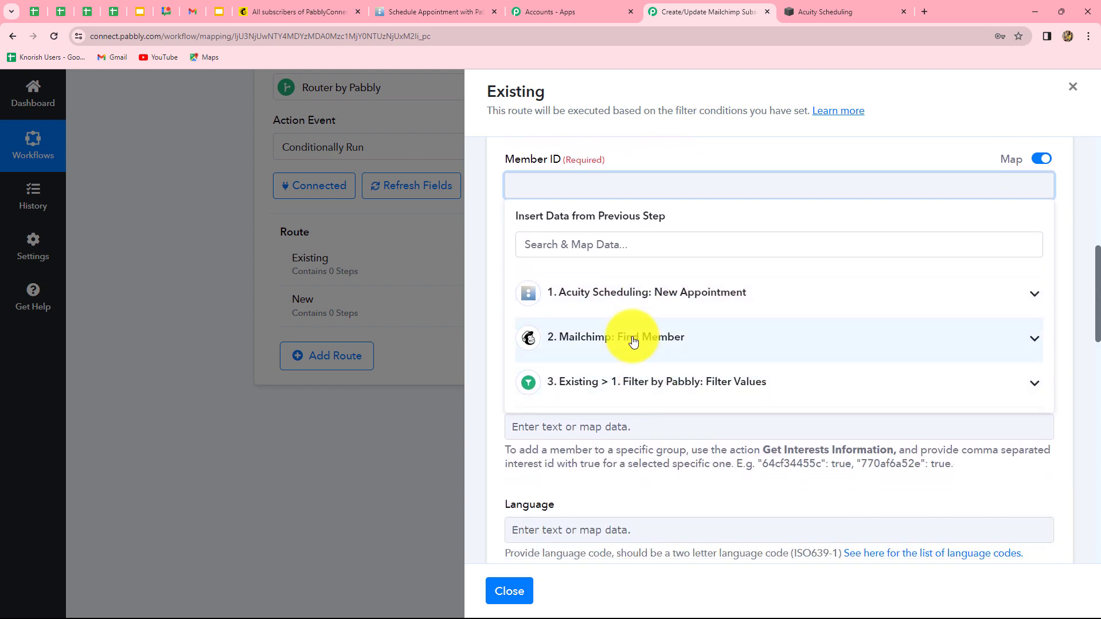
left_click(634, 340)
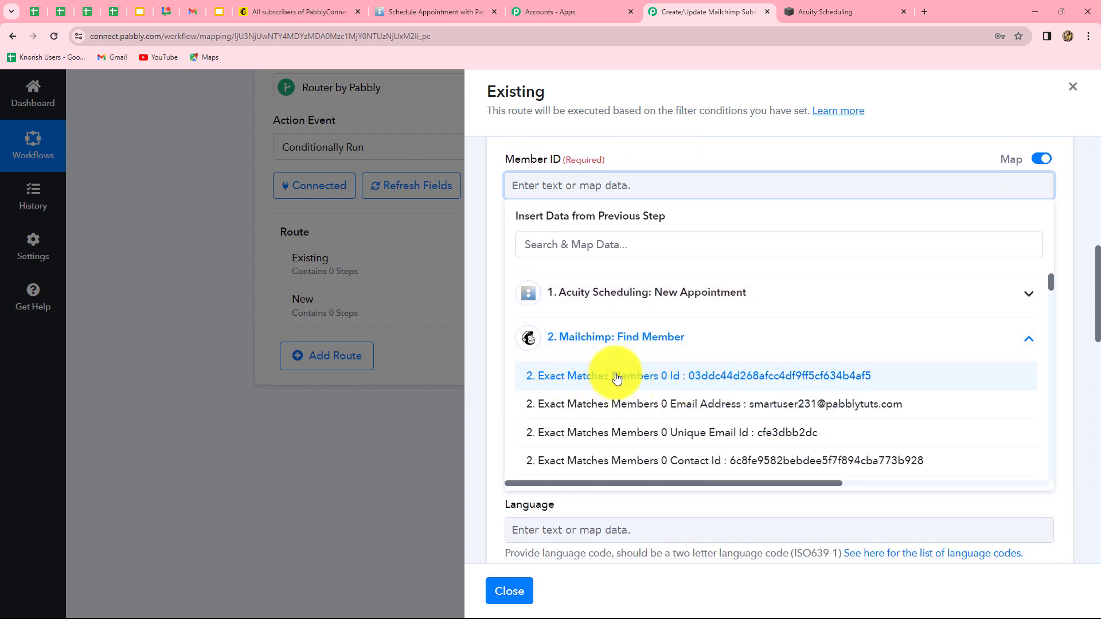
left_click(732, 379)
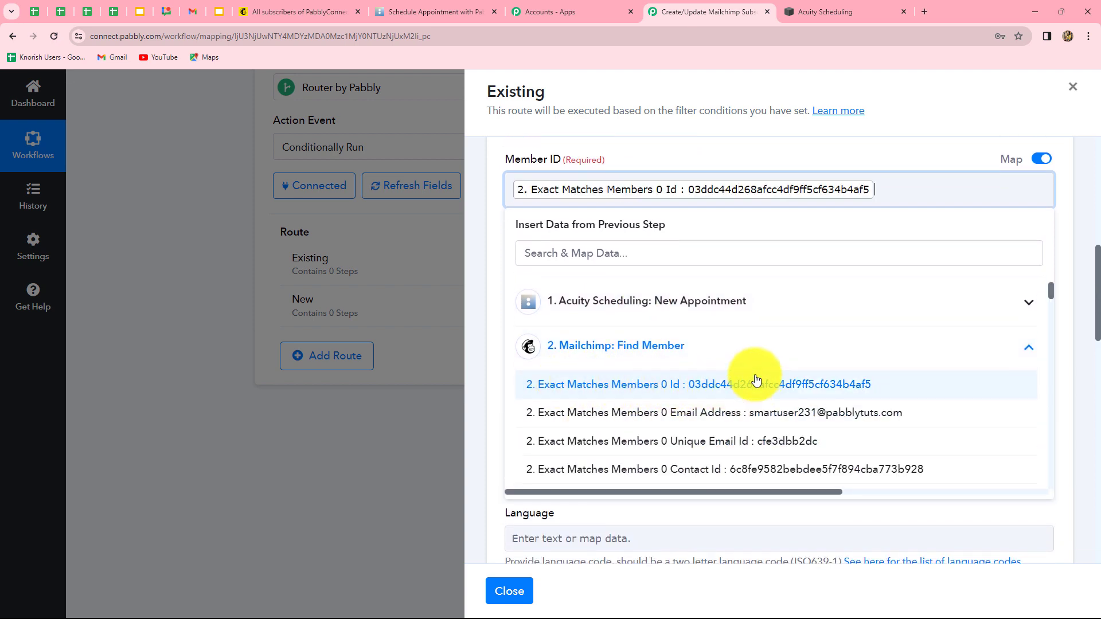
left_click(490, 371)
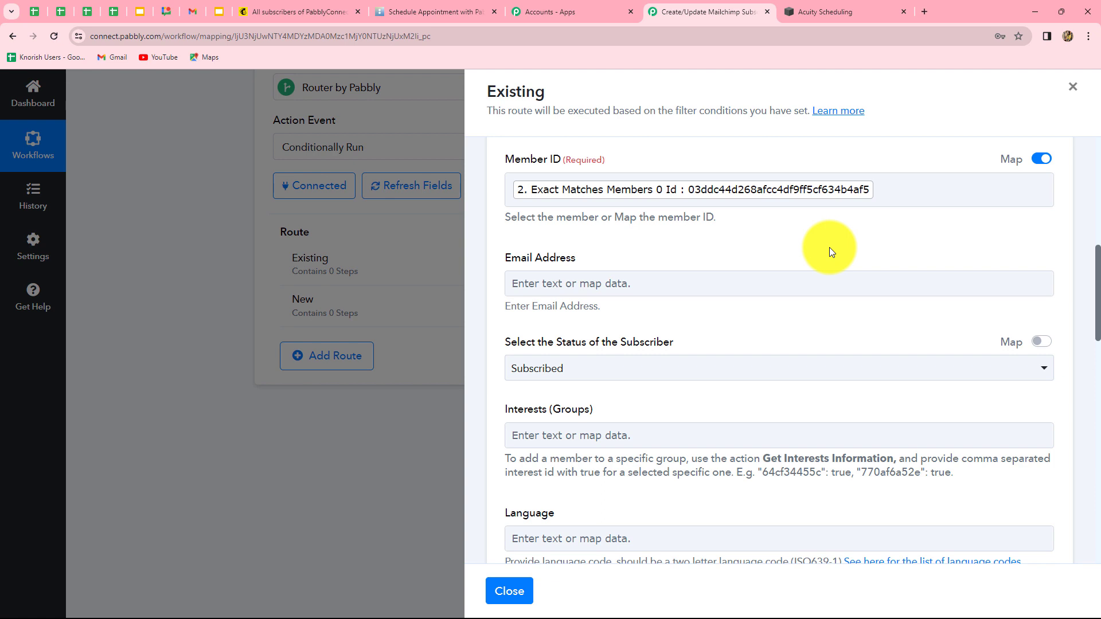
Map Email Address to the appointment's Res2 Email and keep status Subscribed
scroll(829, 247, "down", 2)
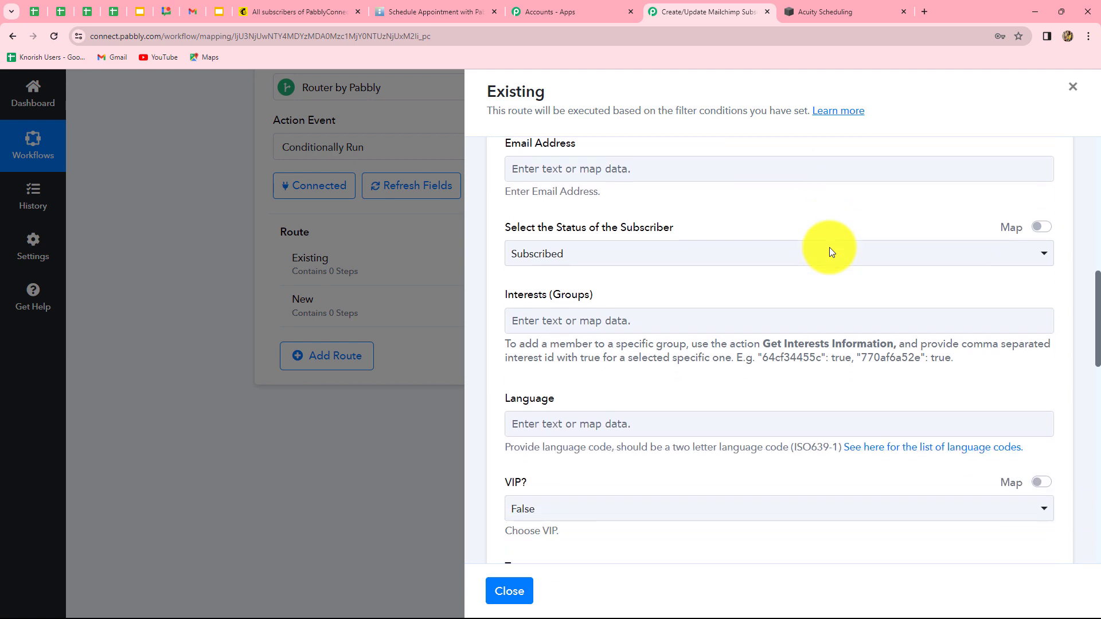
left_click(704, 167)
left_click(700, 287)
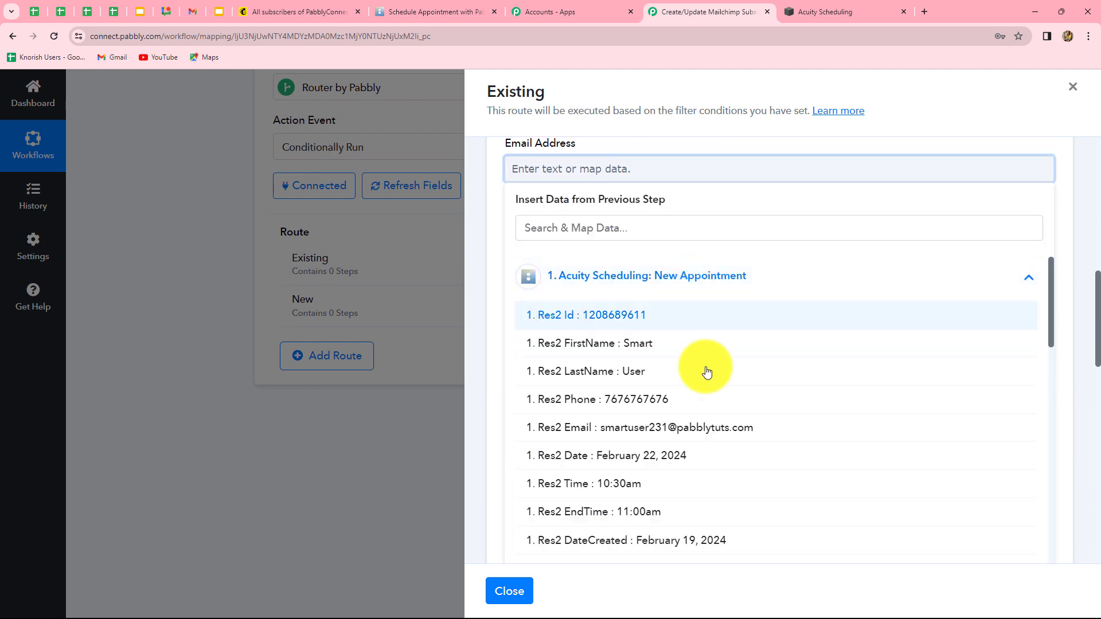
left_click(696, 427)
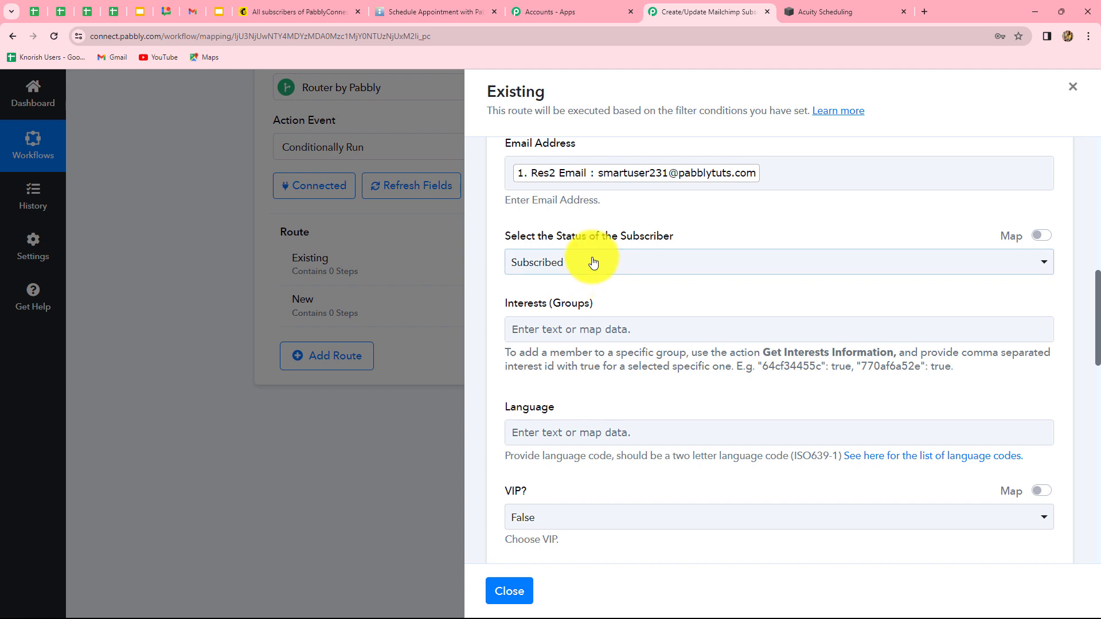
left_click(597, 265)
left_click(570, 263)
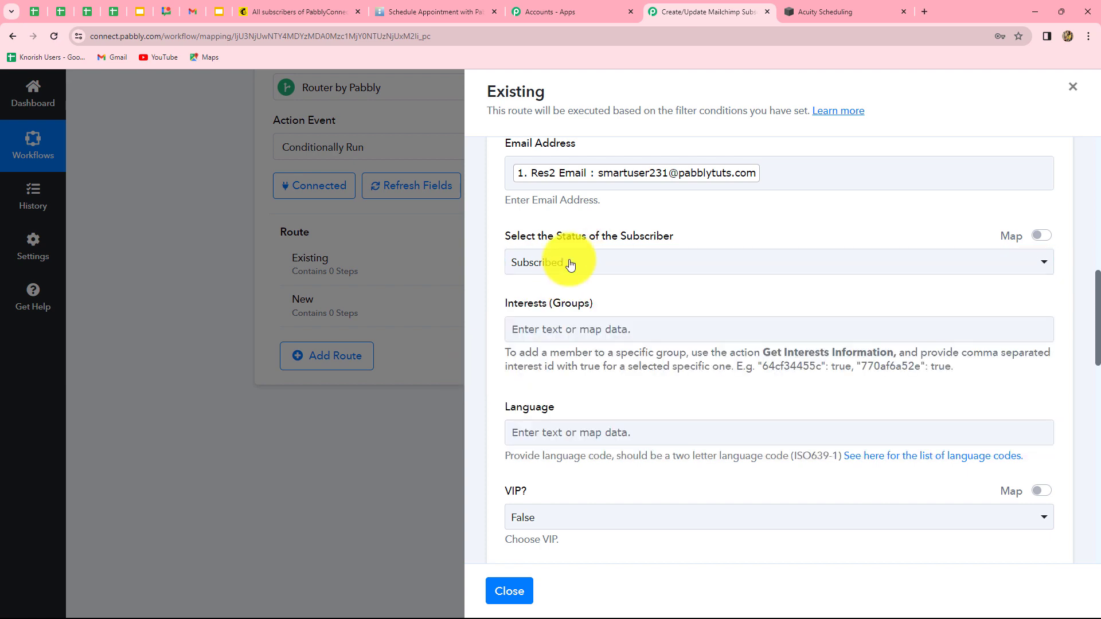
Leave VIP? set to False and Tags blank
scroll(742, 352, "down", 2)
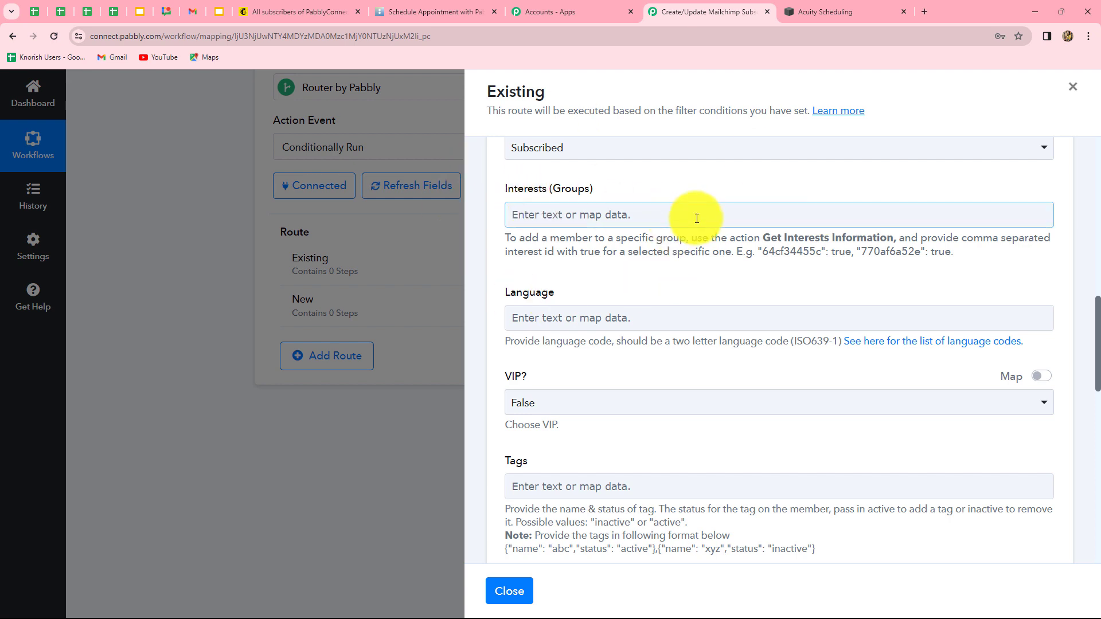
scroll(801, 190, "down", 2)
scroll(676, 311, "down", 1)
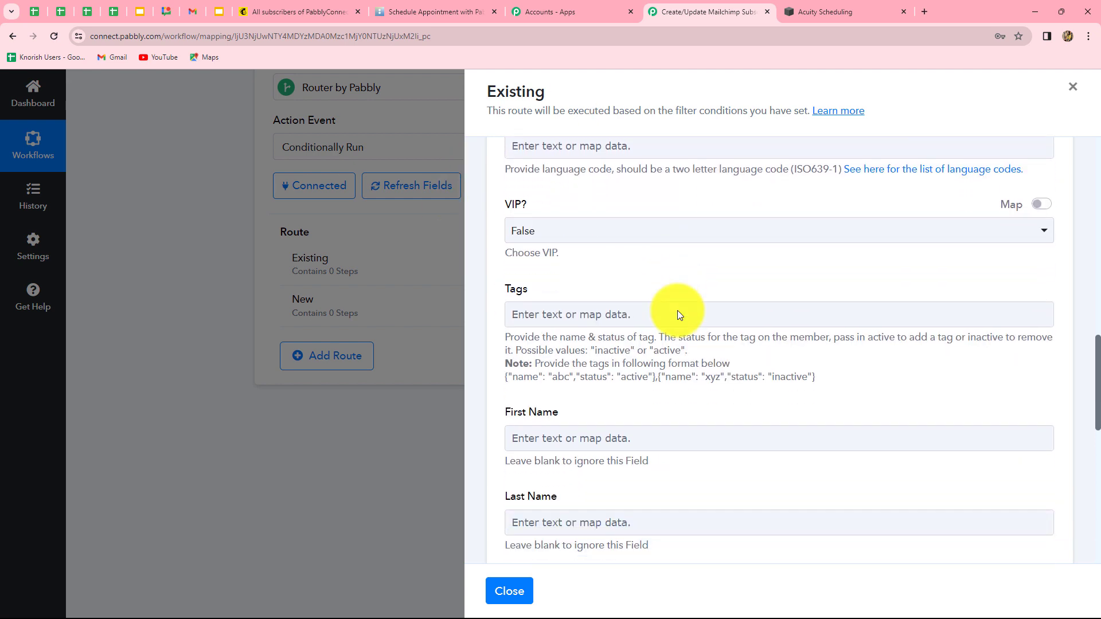
left_click(595, 231)
left_click(540, 233)
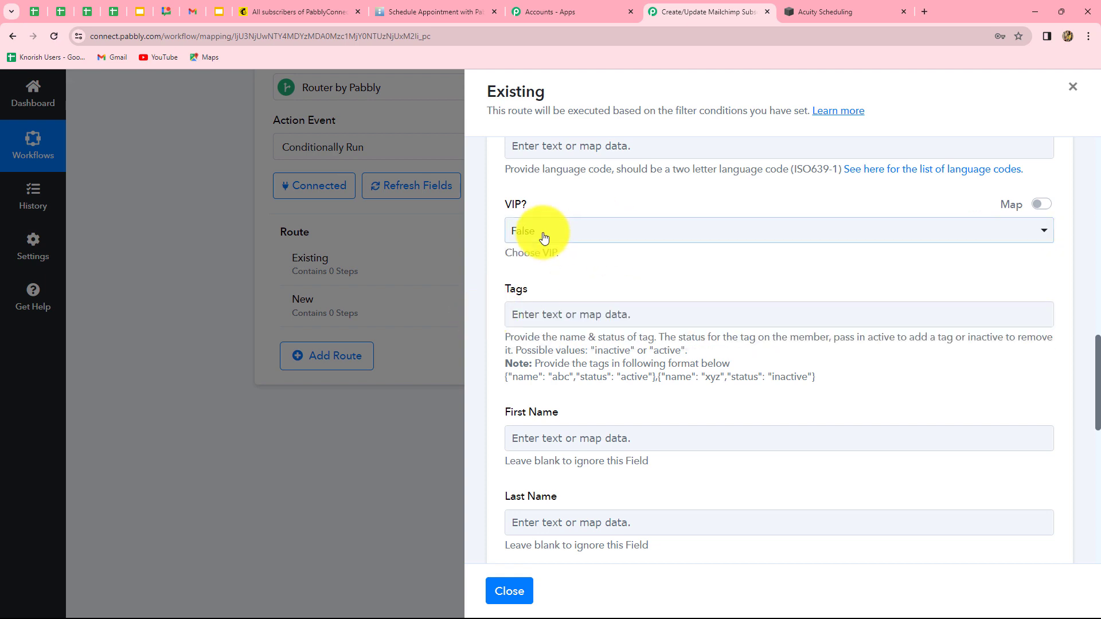
scroll(735, 326, "down", 1)
scroll(735, 325, "down", 2)
scroll(646, 229, "up", 1)
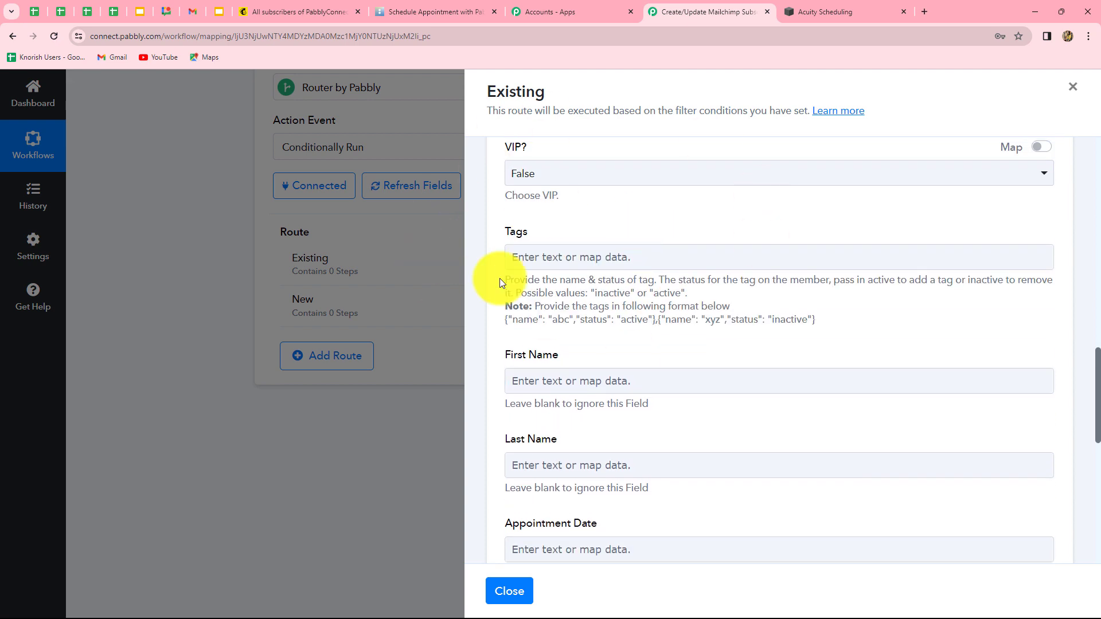
left_click(512, 265)
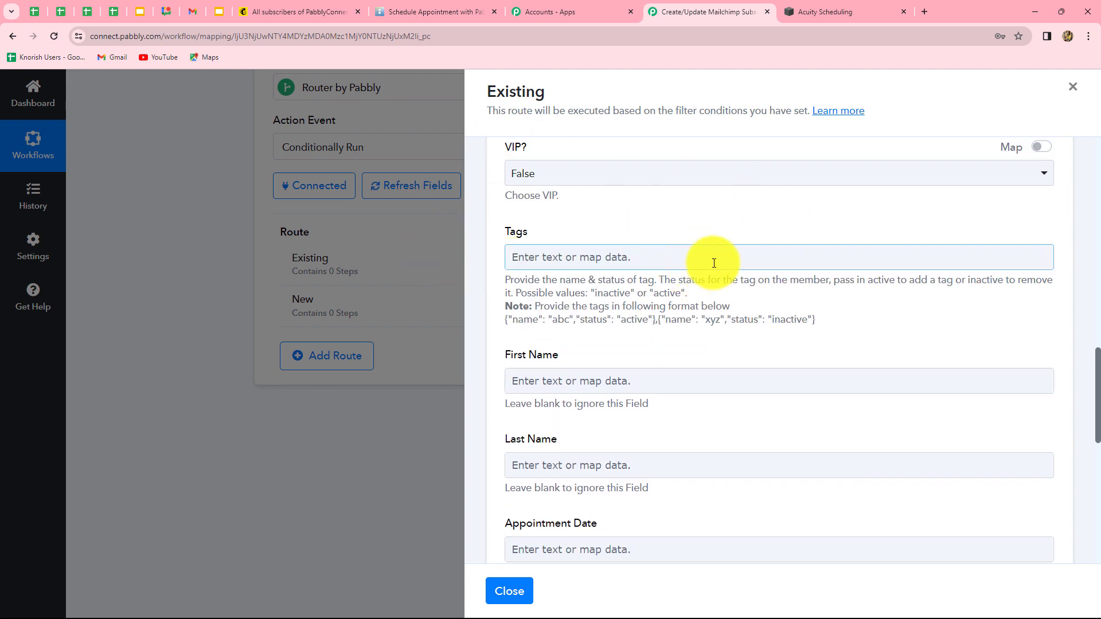
scroll(517, 381, "up", 1)
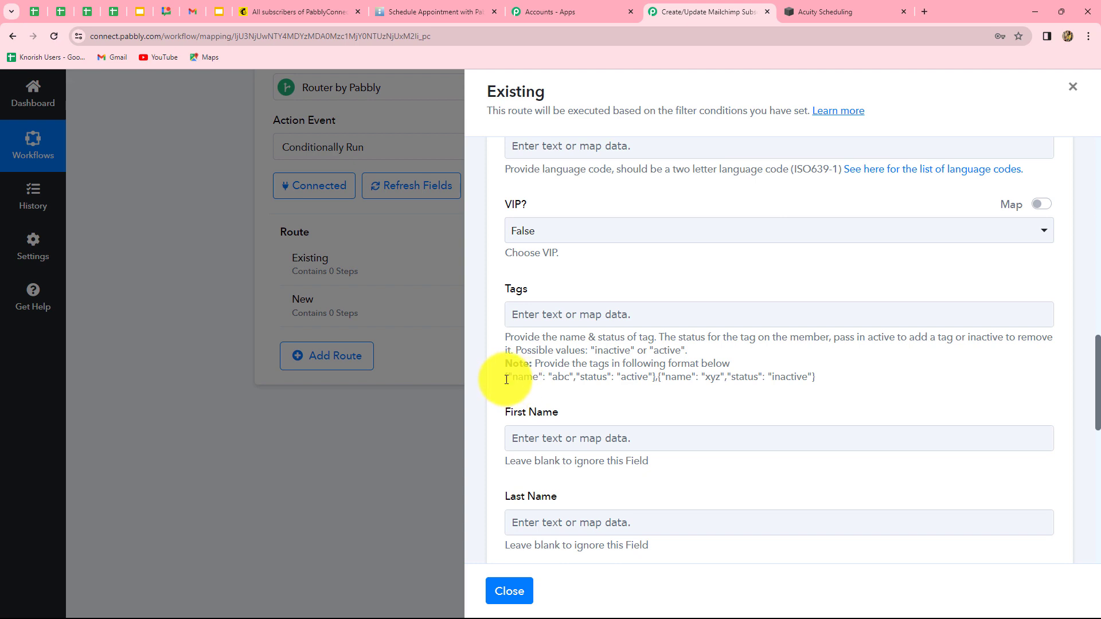
Paste the example tag JSON into Tags and rename its tag to 'acuity scheduling' with status active
left_click_drag(504, 380, 654, 386)
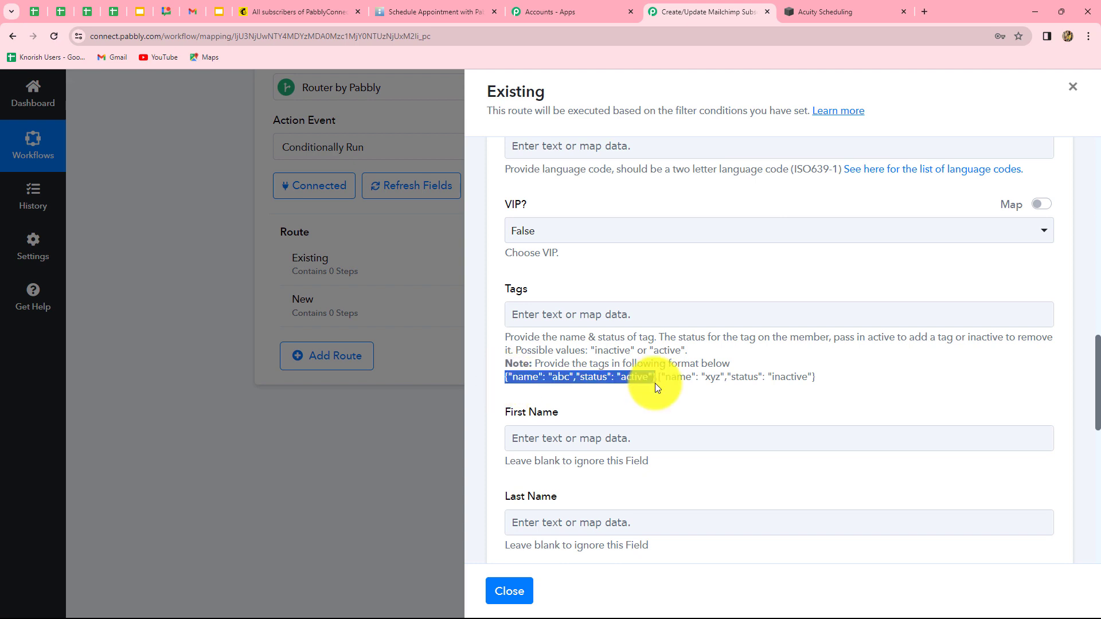
left_click(565, 315)
type("{\"name\": \"abc\",\"status\": \"active\"}")
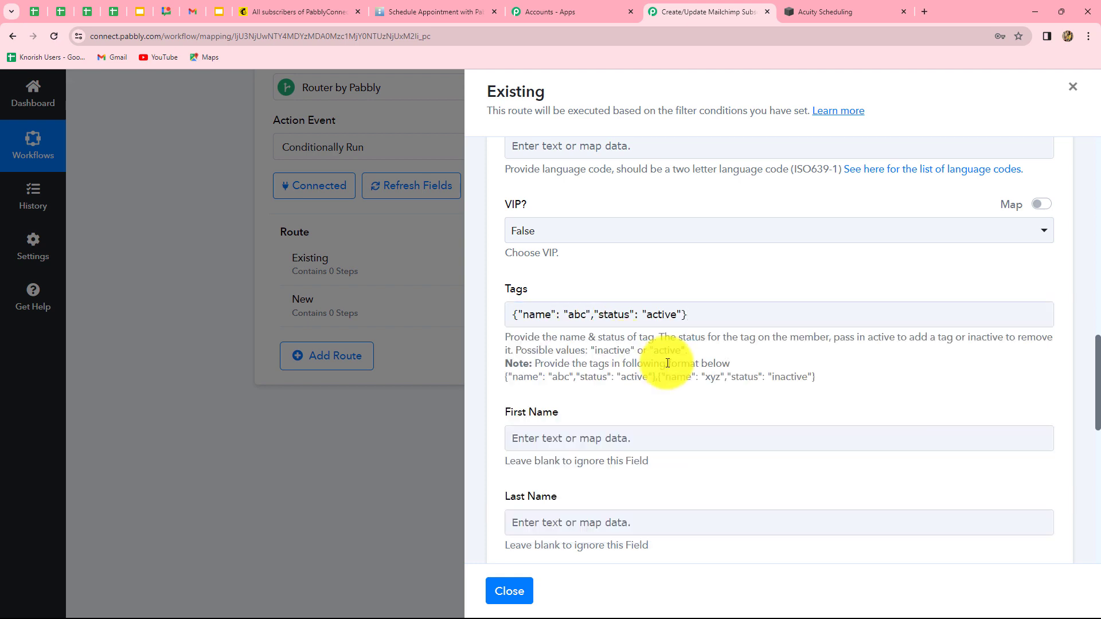
left_click(848, 364)
left_click(640, 314)
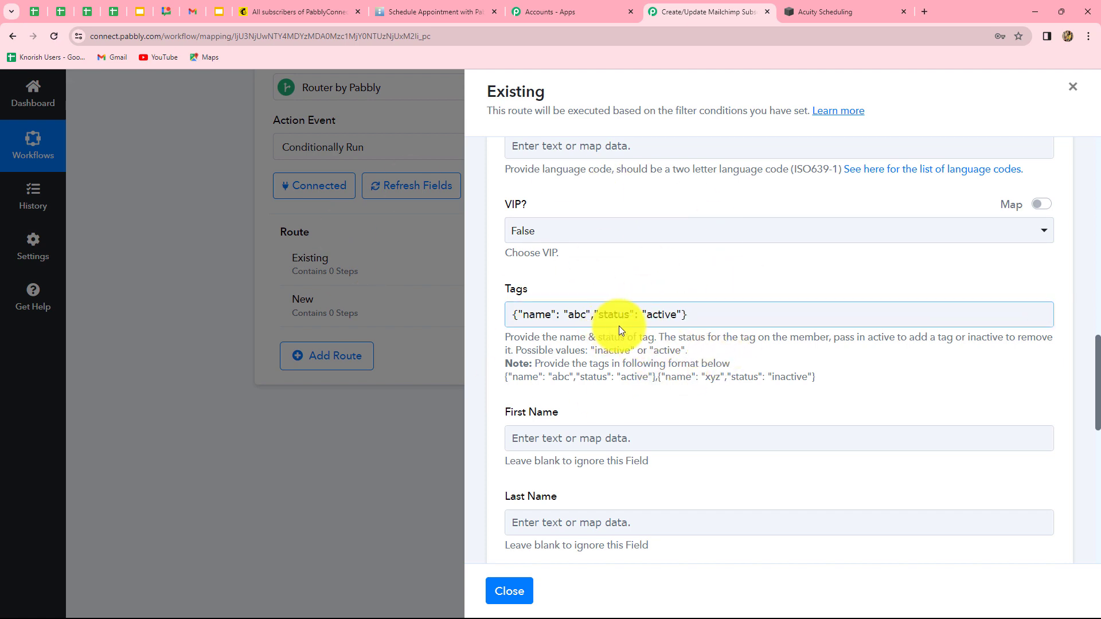
left_click(496, 345)
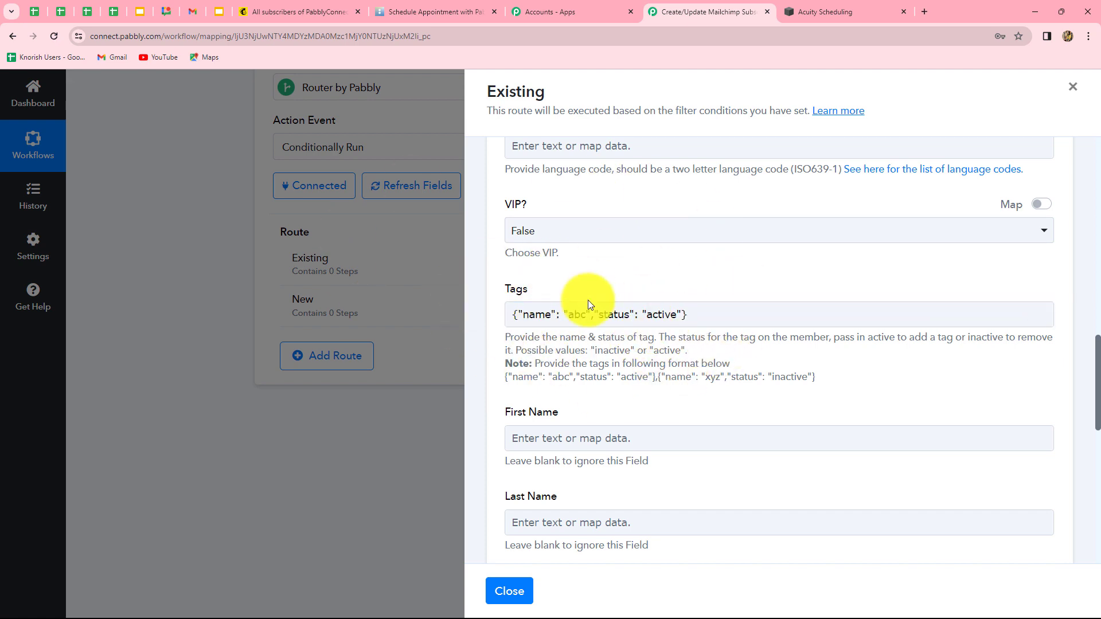
left_click(586, 314)
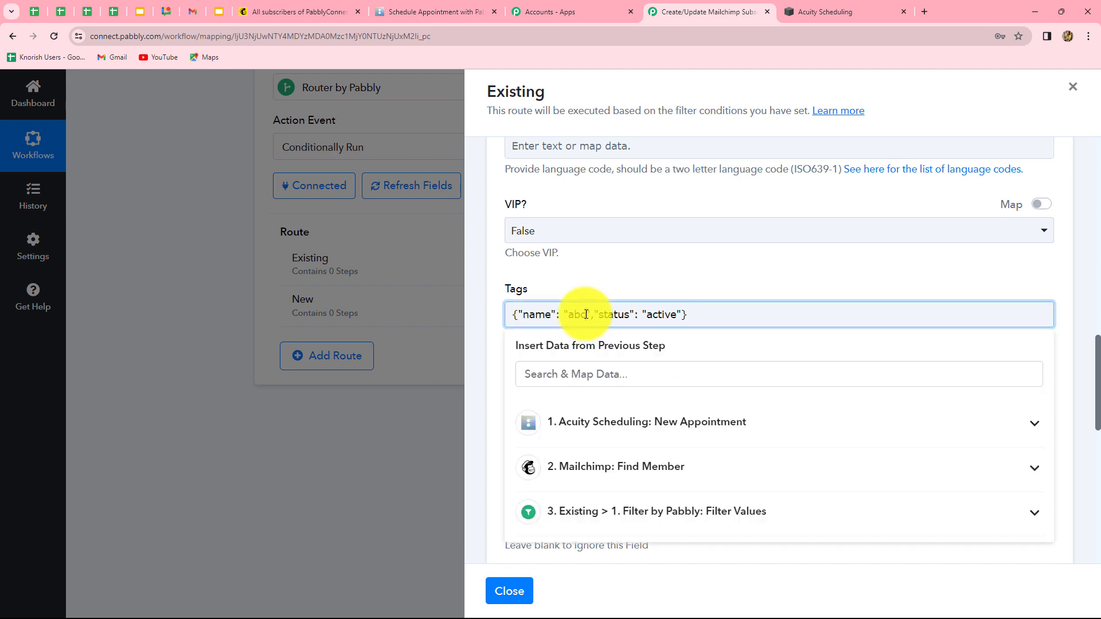
key("BackSpace")
key("BackSpace")
key("BackSpace")
type("acuity scheduling")
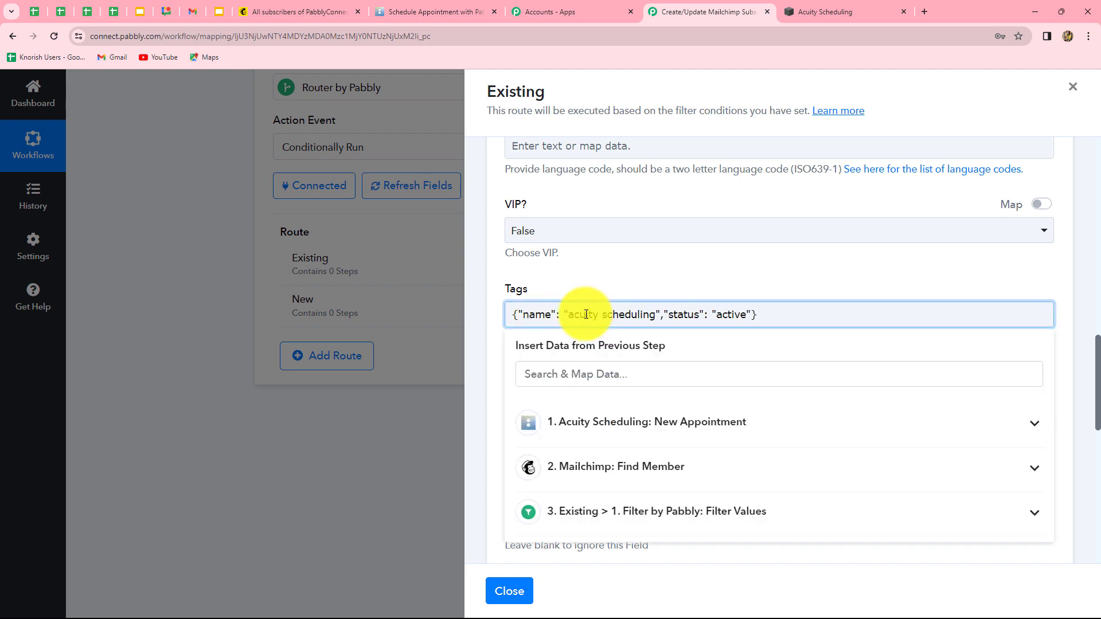
left_click(482, 347)
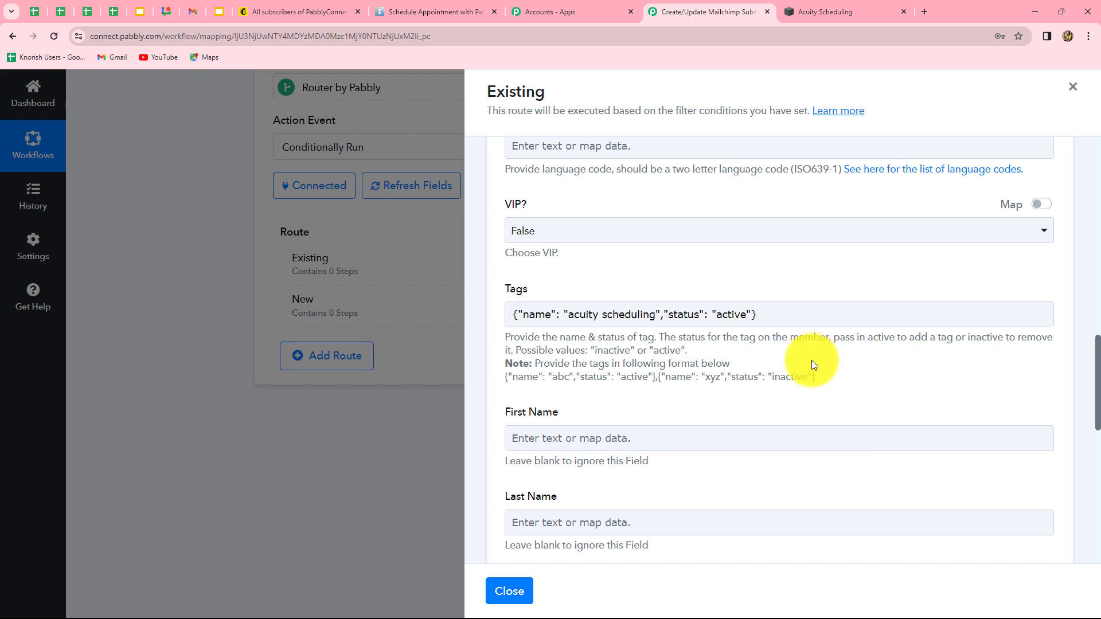
scroll(881, 256, "down", 3)
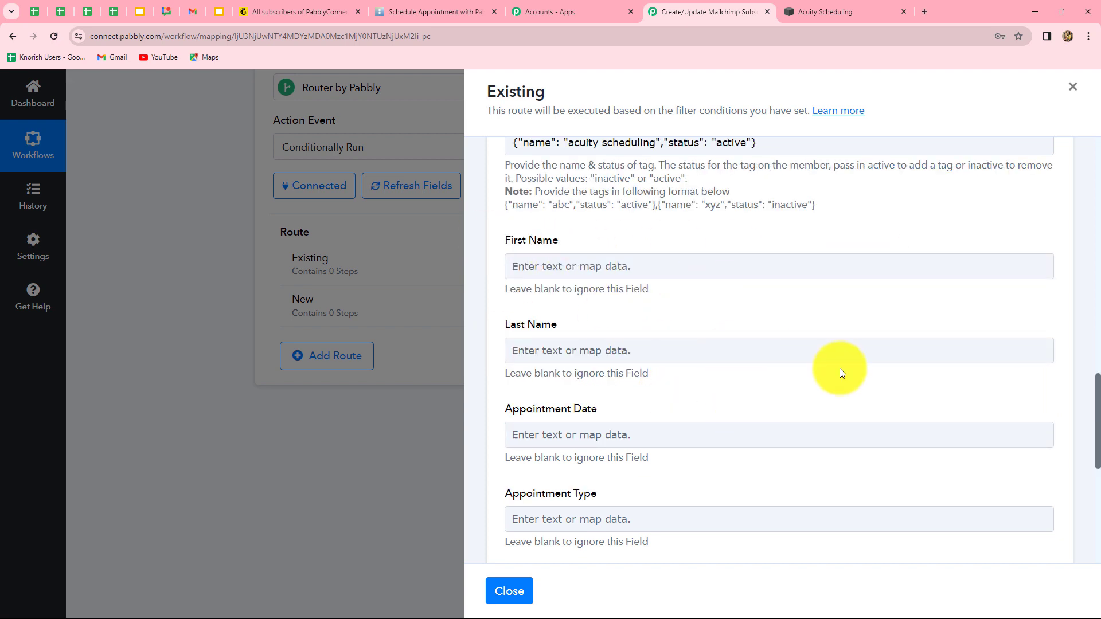
Map the Acuity FirstName and LastName into the First Name and Last Name fields
left_click(662, 266)
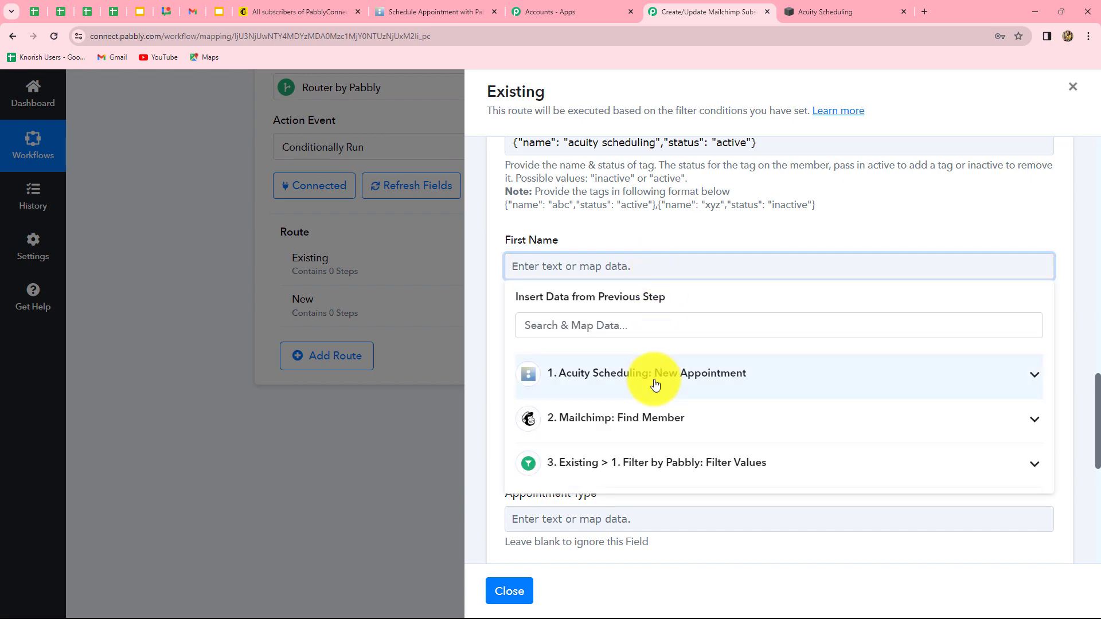
left_click(655, 384)
left_click(654, 448)
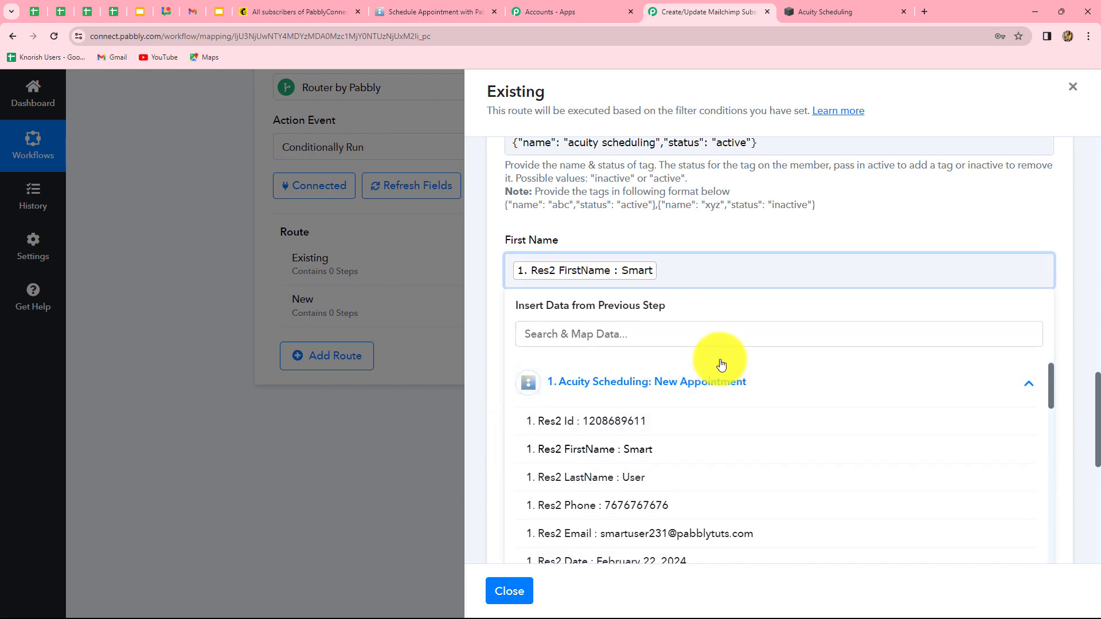
left_click(607, 304)
left_click(644, 415)
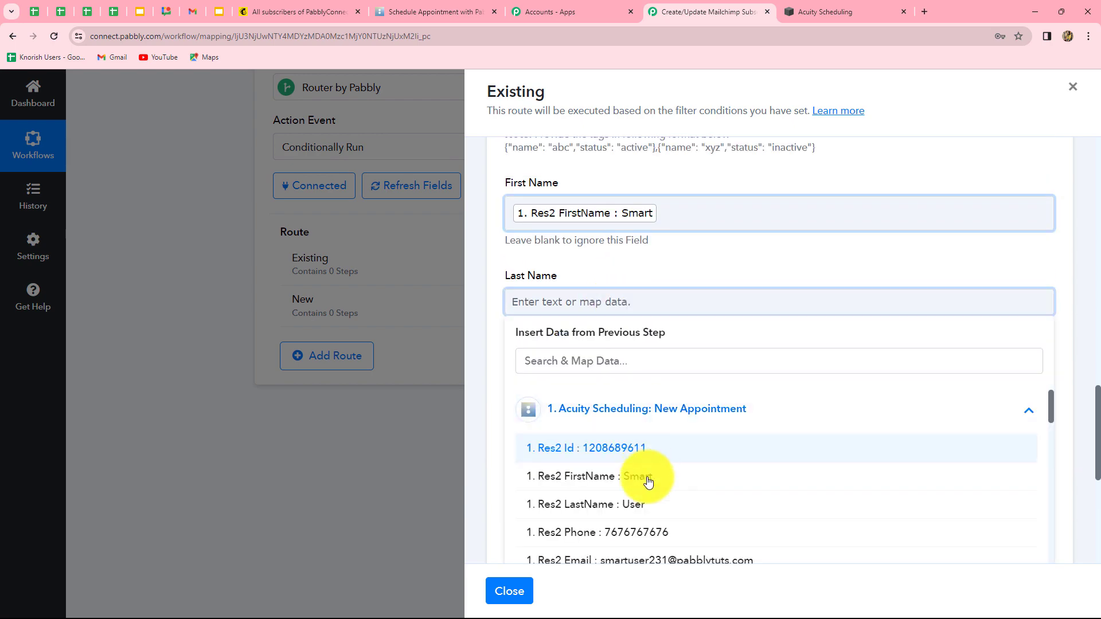
left_click(634, 508)
left_click(490, 499)
scroll(585, 359, "down", 5)
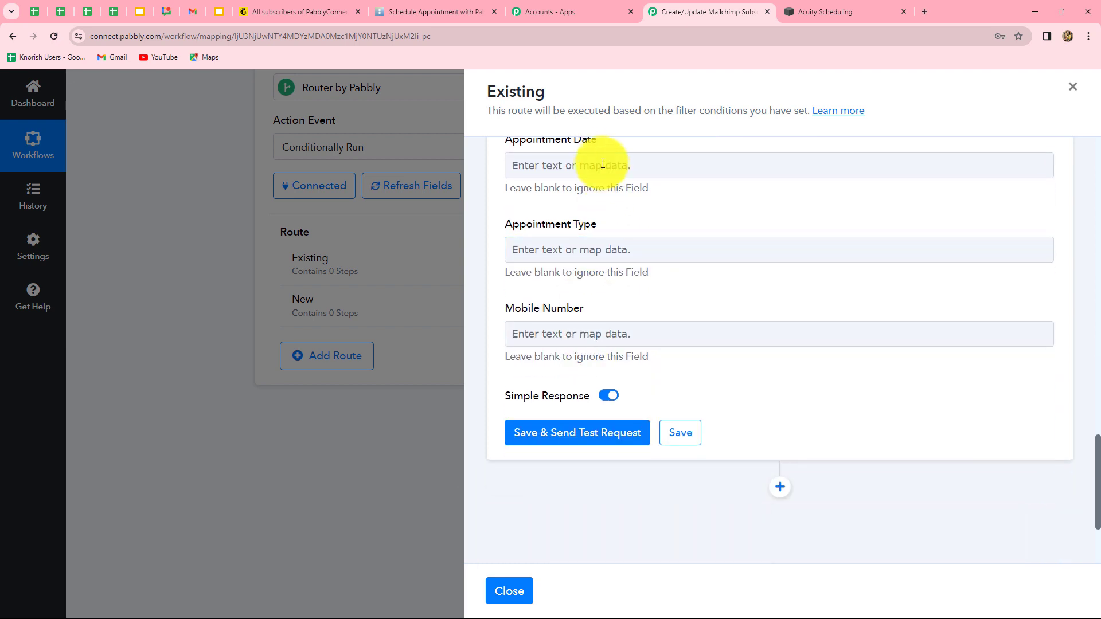
Map Res2 Date into Appointment Date and Res2 Type into Appointment Type
left_click(619, 165)
left_click(638, 282)
scroll(652, 438, "down", 3)
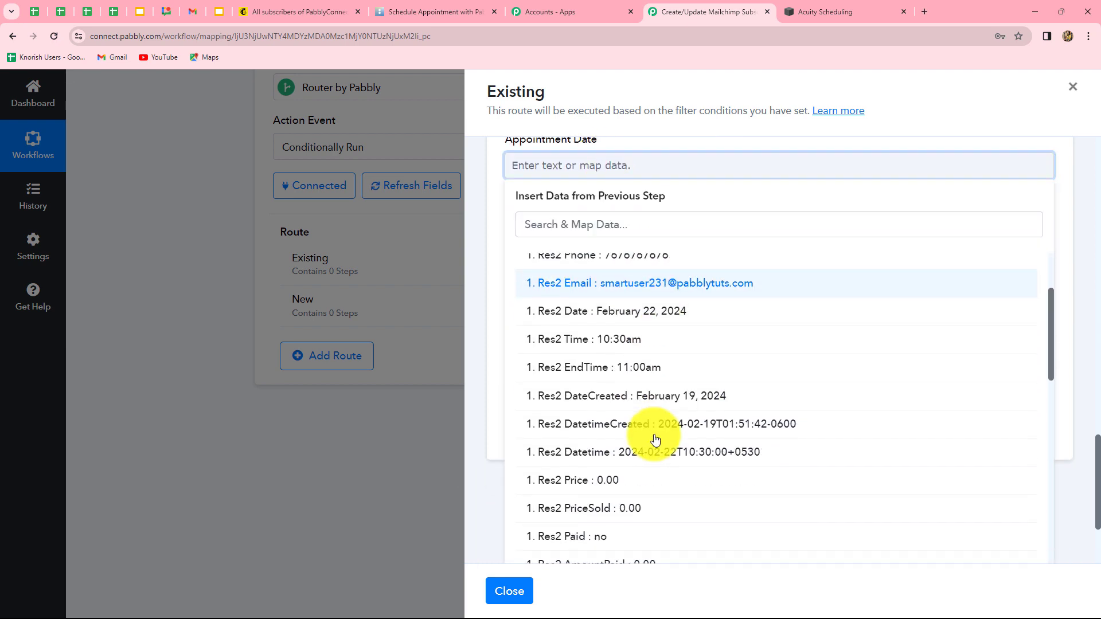
left_click(679, 372)
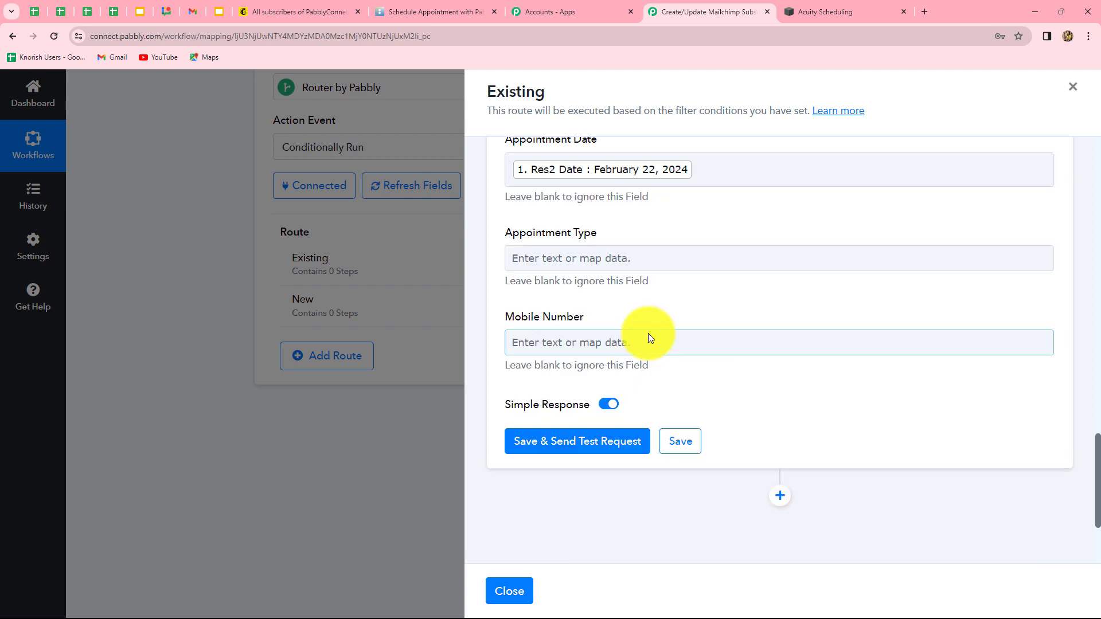
scroll(618, 194, "down", 2)
scroll(638, 216, "up", 1)
left_click(639, 201)
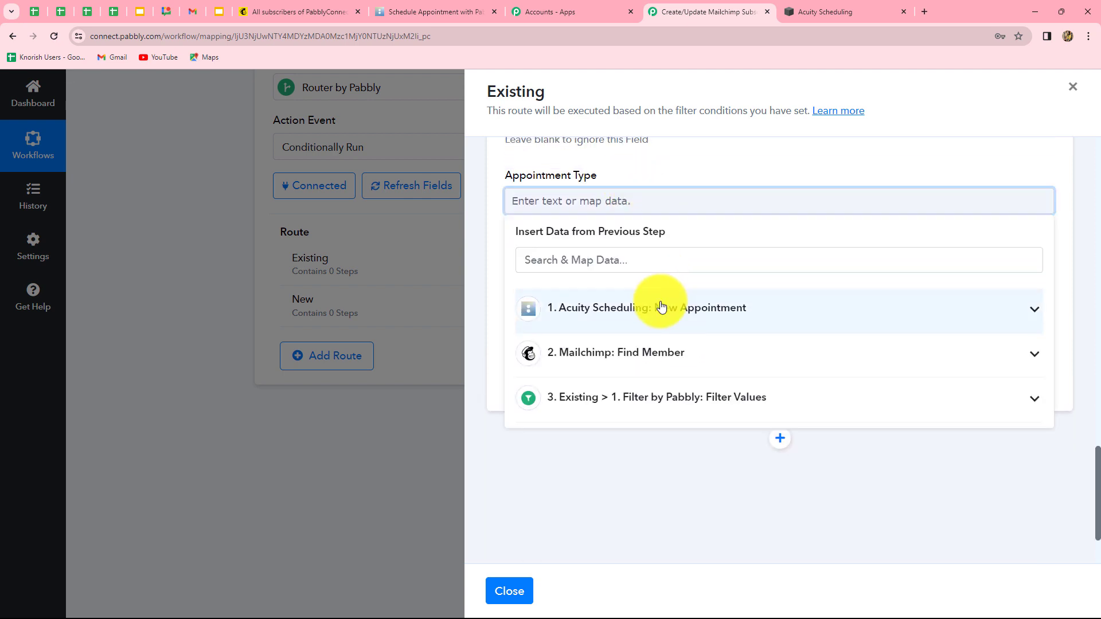
left_click(661, 307)
left_click(565, 260)
type("typ")
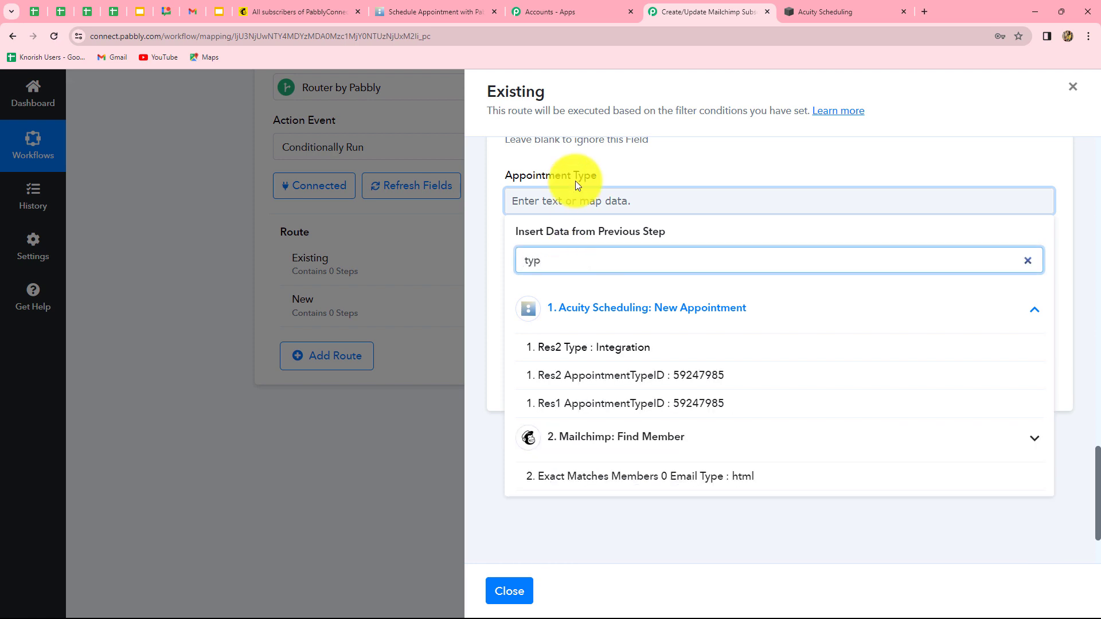
left_click(609, 355)
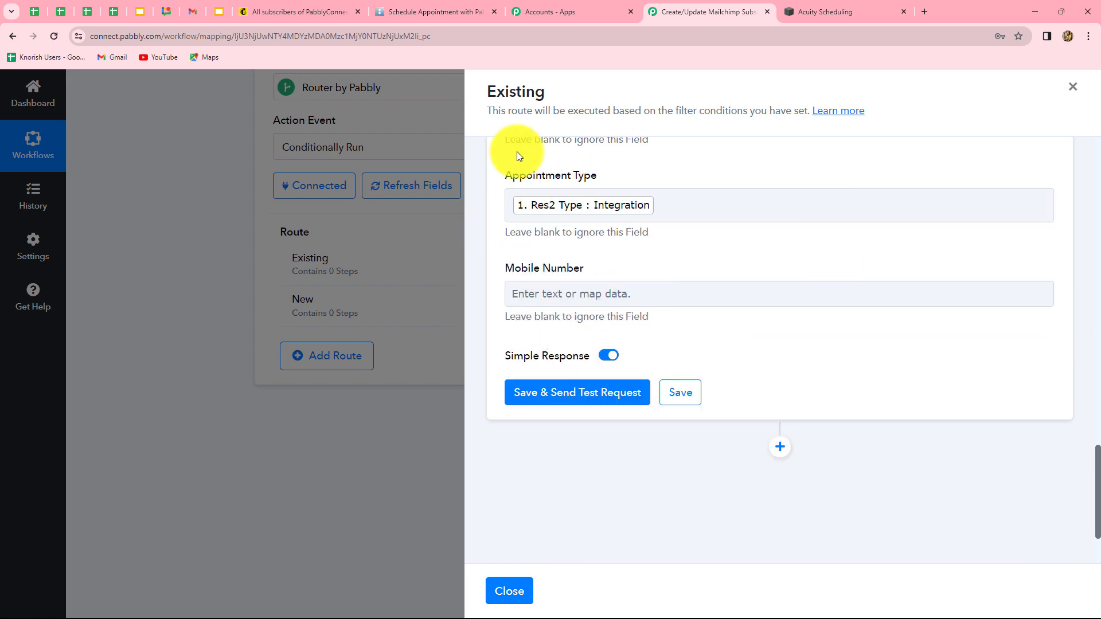
Map Res2 Phone into Mobile Number, then go to the Mailchimp contacts list
left_click(626, 292)
left_click(640, 398)
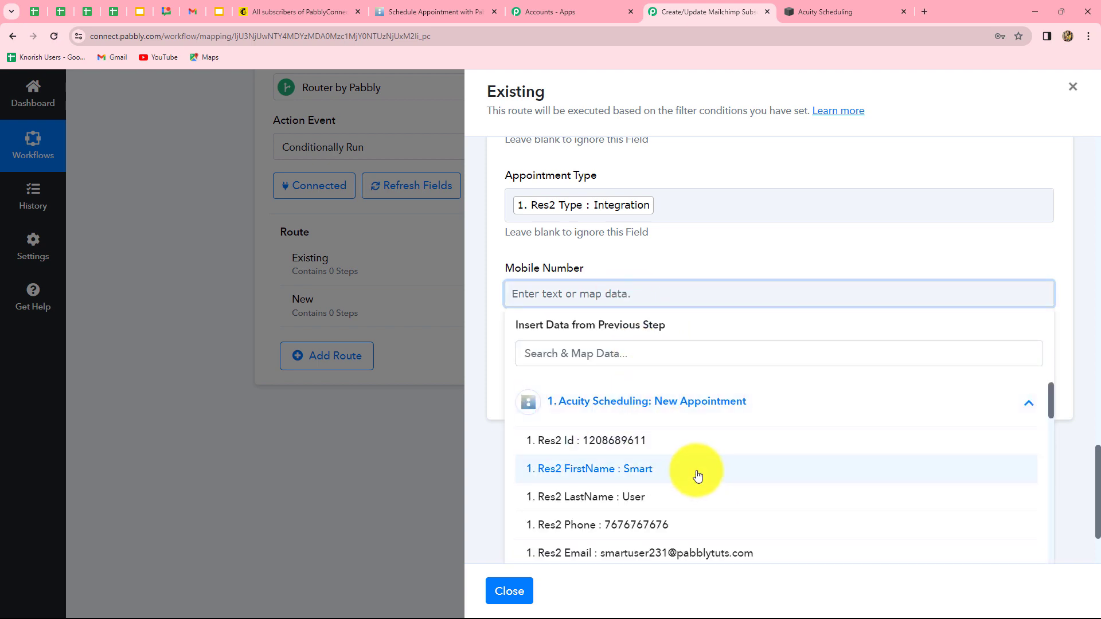
left_click(646, 525)
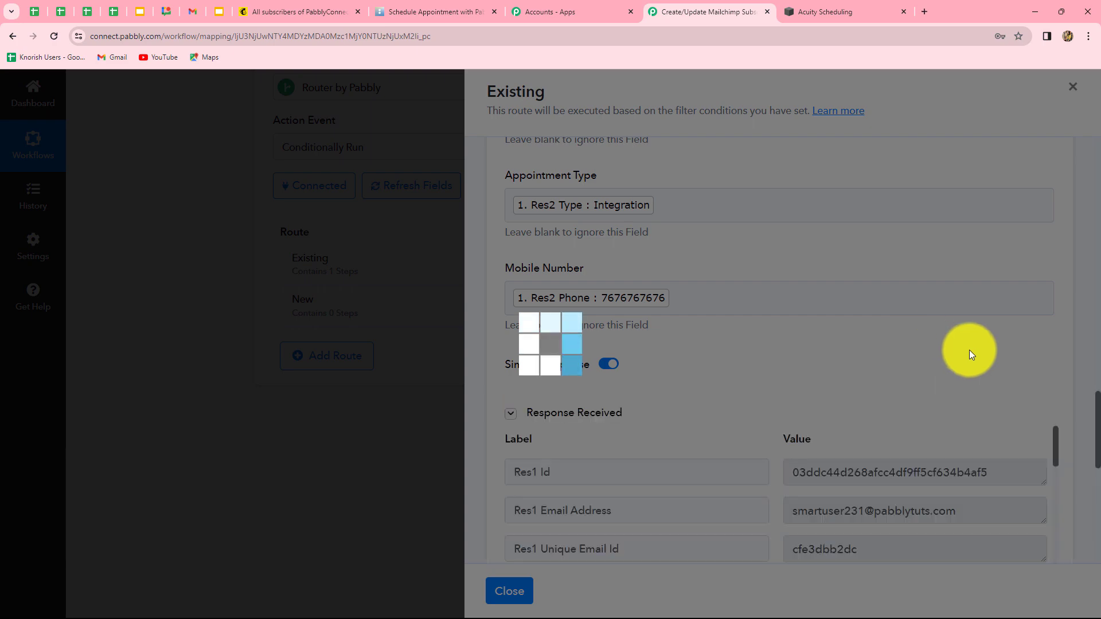
scroll(981, 353, "down", 3)
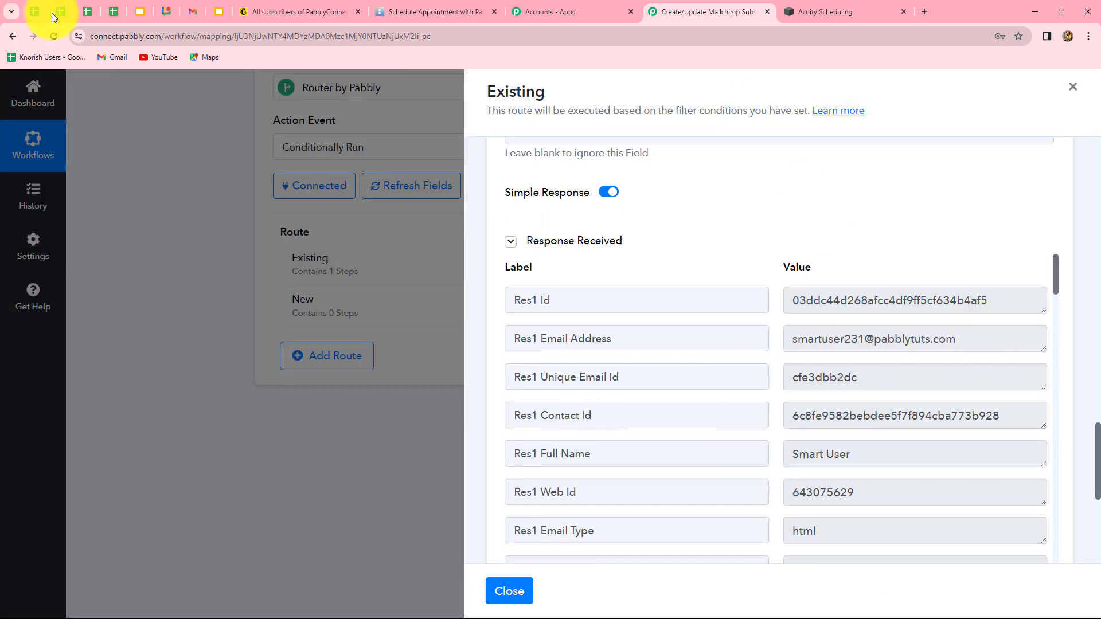
left_click(267, 11)
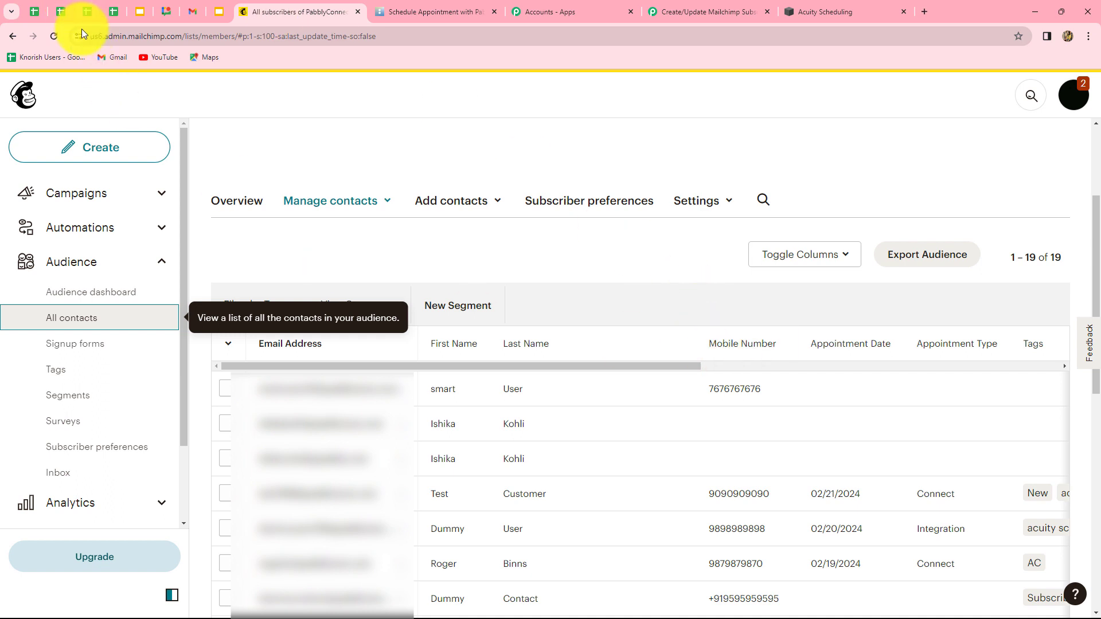
Reload Mailchimp contacts to confirm the contact shows 02/22/2024, Integration and the acuity scheduling tag
left_click(59, 37)
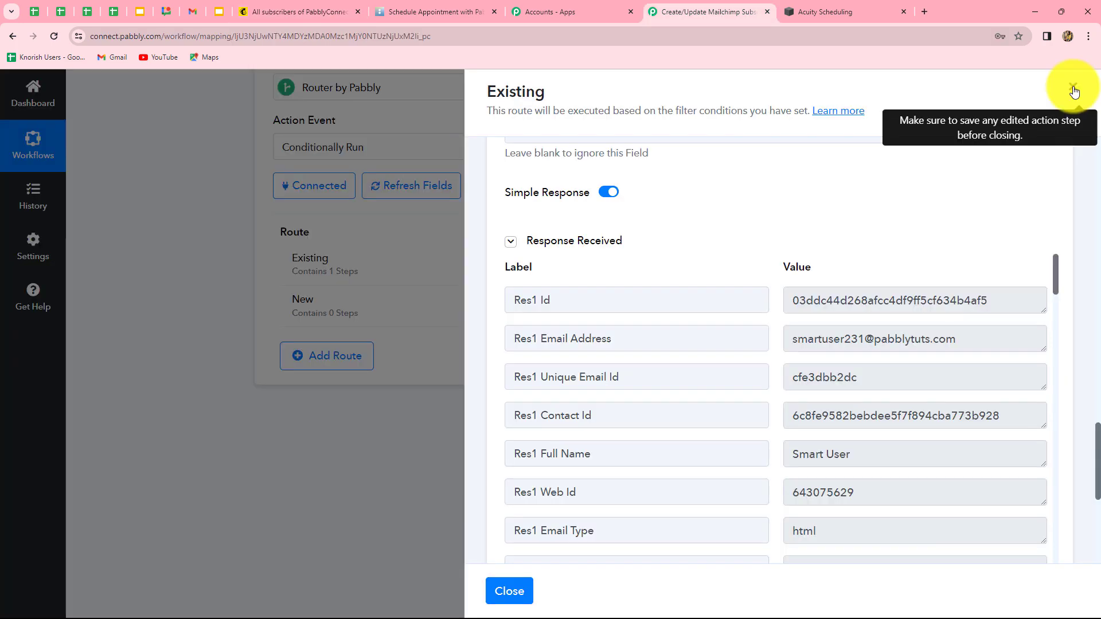
Filter the New route on Find Member's Exact Matches Members 'Does not exist' and test it
left_click(1073, 91)
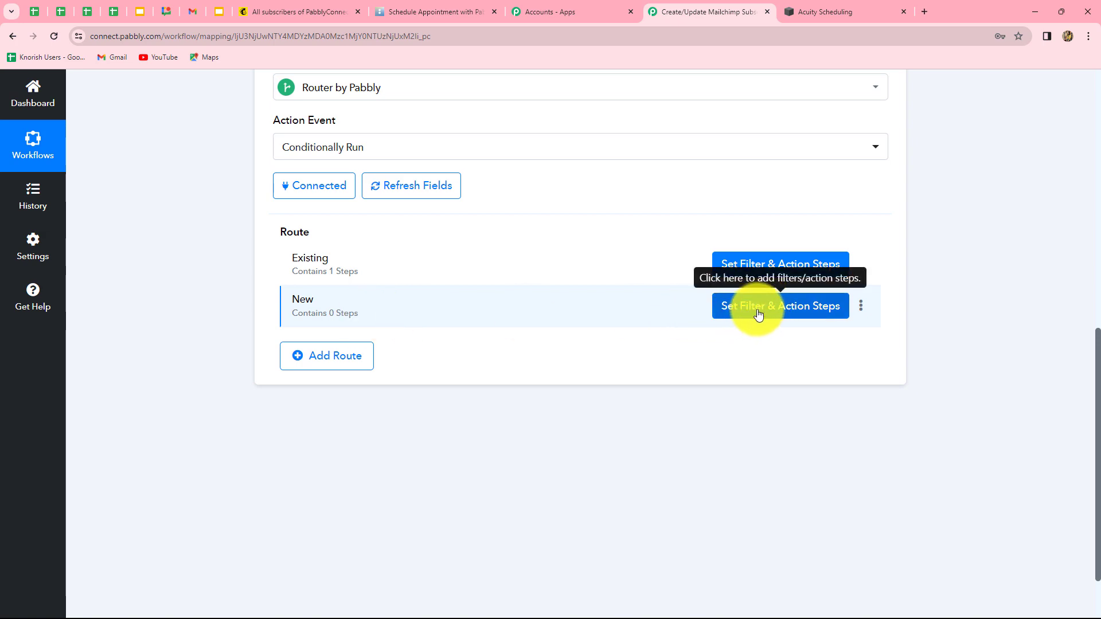
left_click(773, 315)
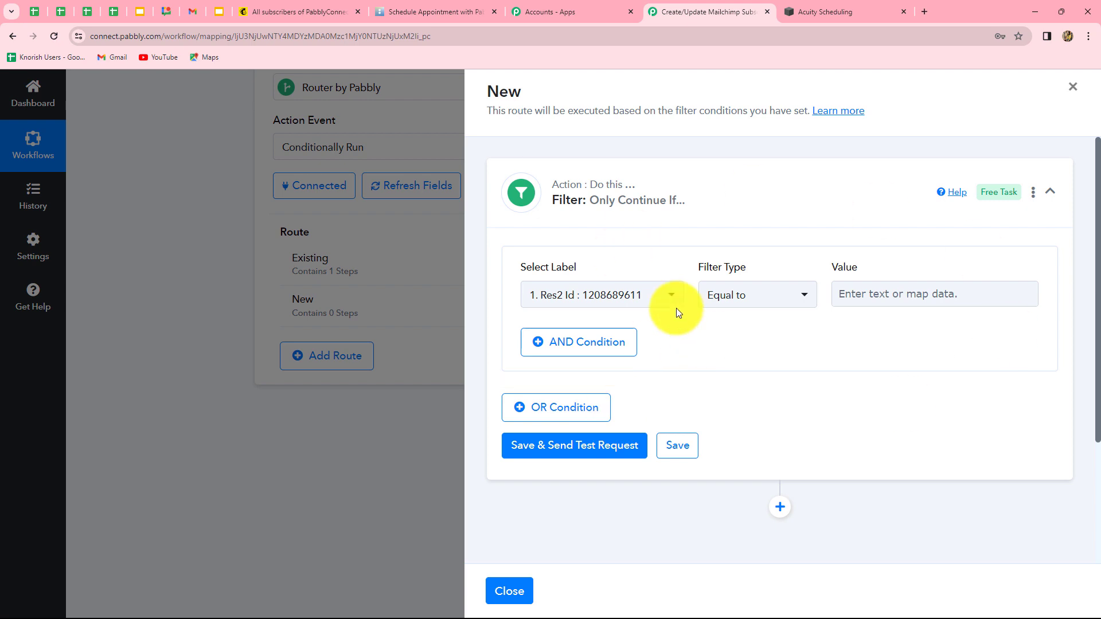
left_click(618, 298)
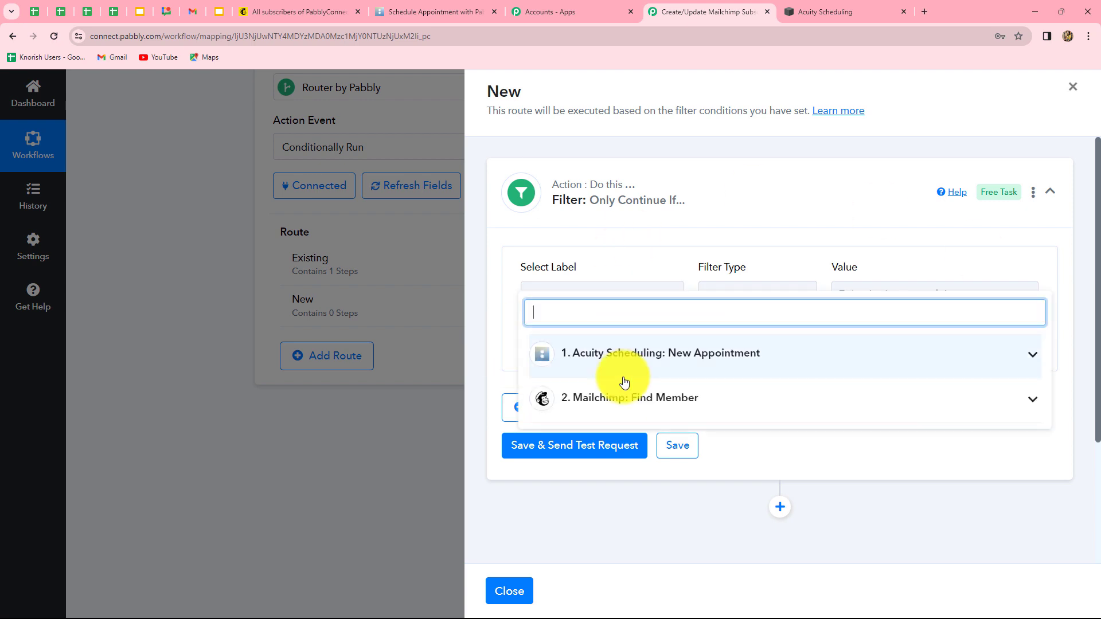
left_click(622, 397)
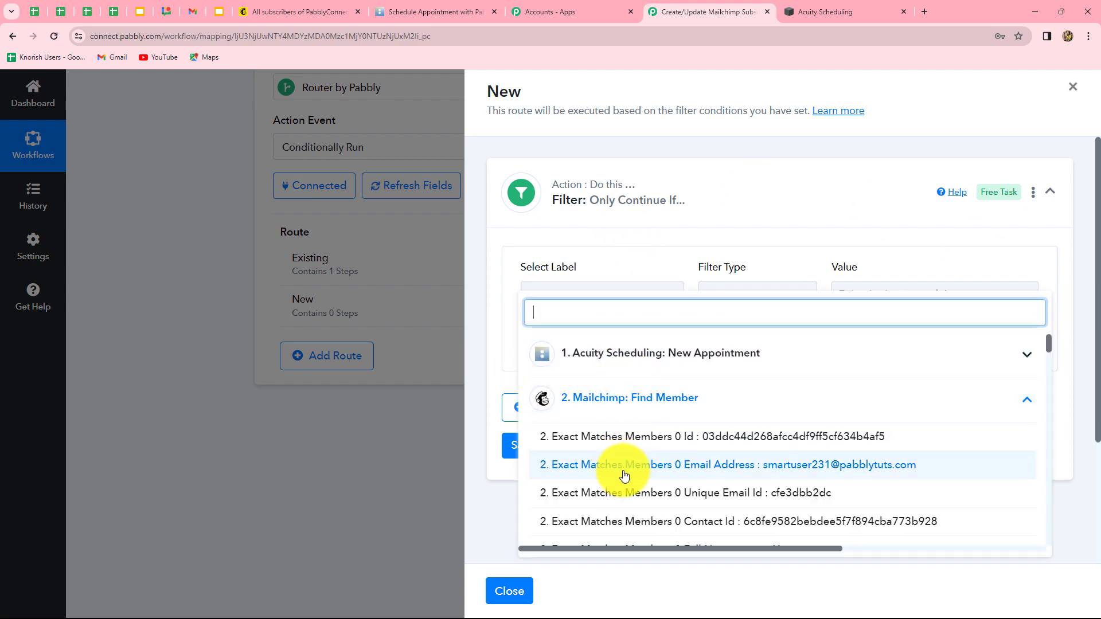
left_click(696, 492)
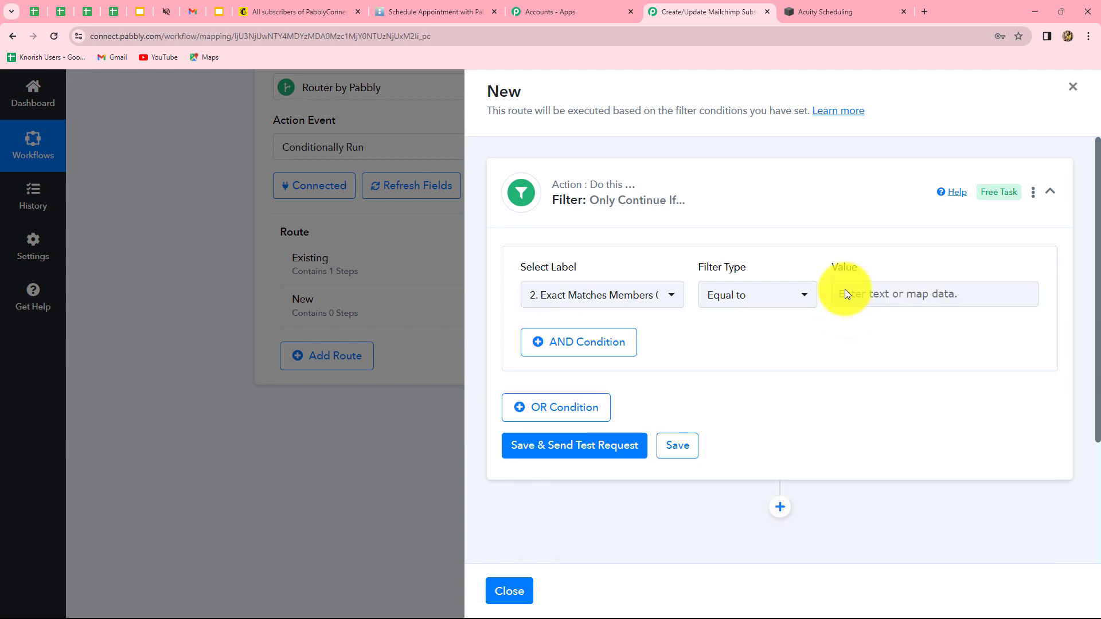
left_click(752, 310)
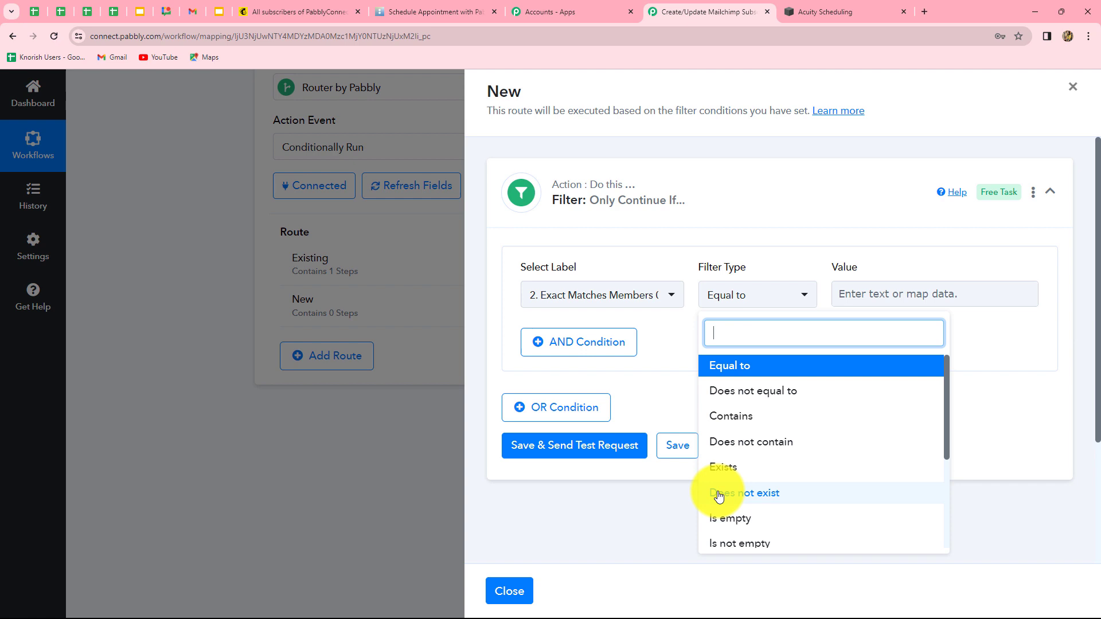
left_click(748, 494)
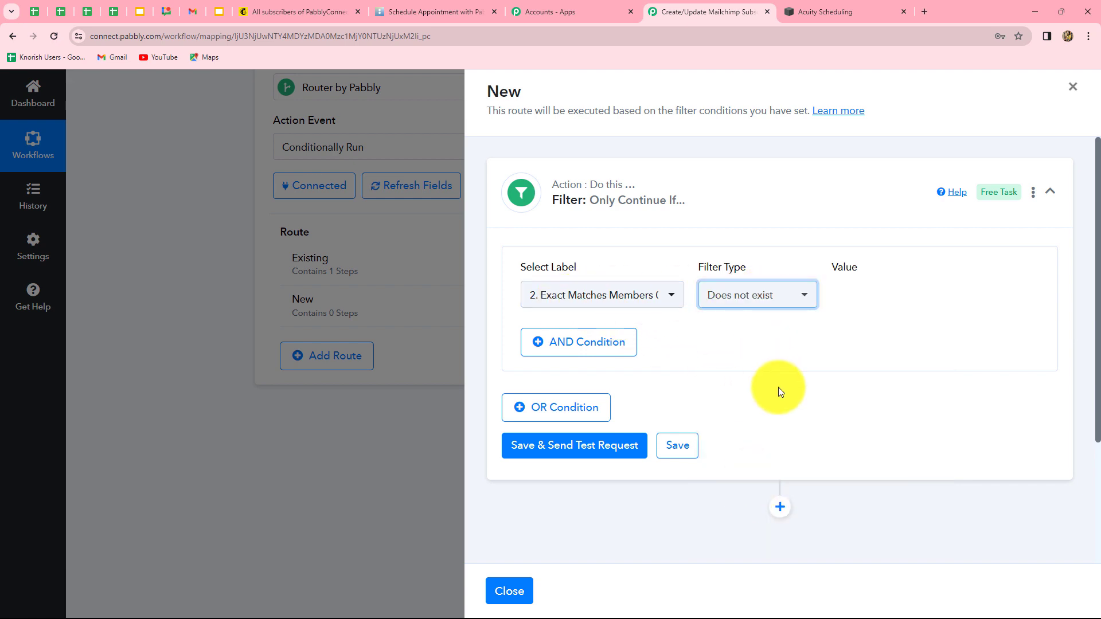
left_click(555, 449)
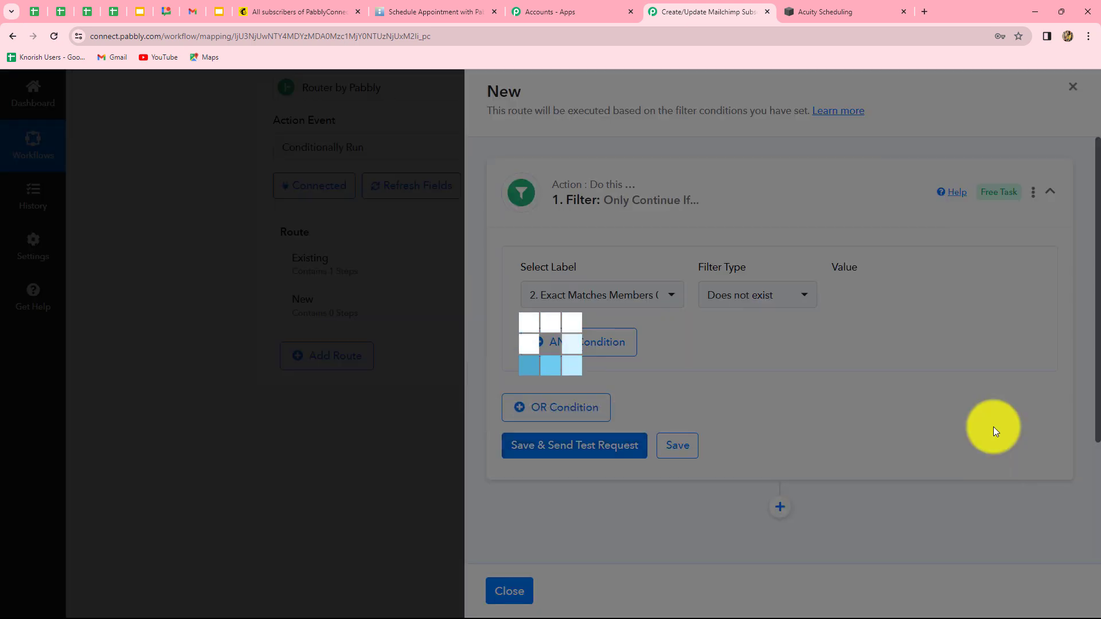
scroll(995, 401, "down", 2)
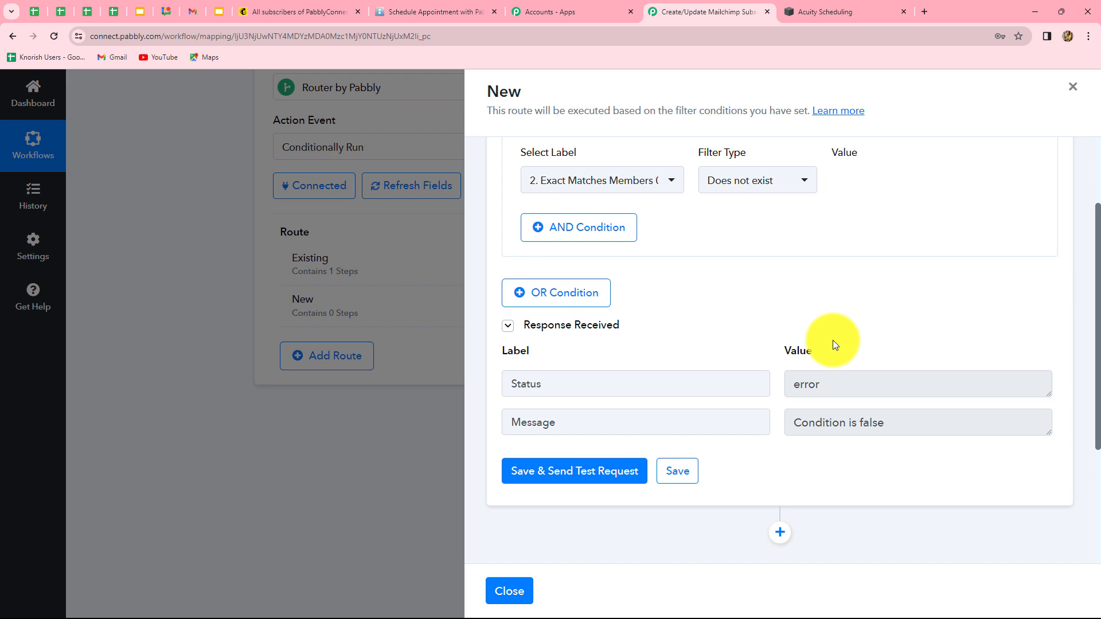
scroll(834, 344, "down", 3)
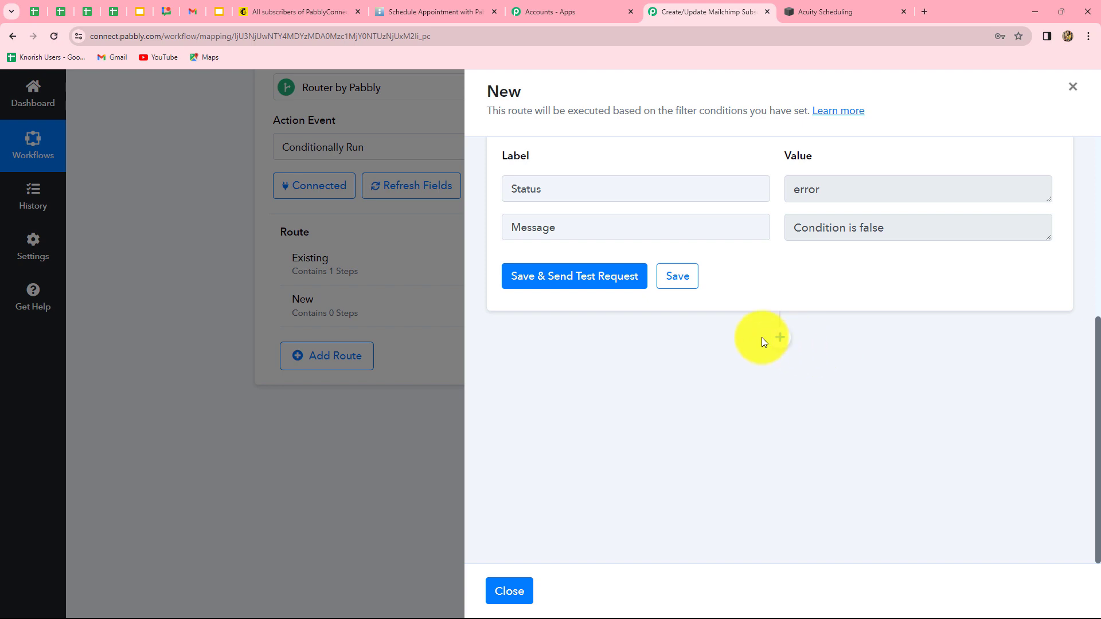
left_click(779, 337)
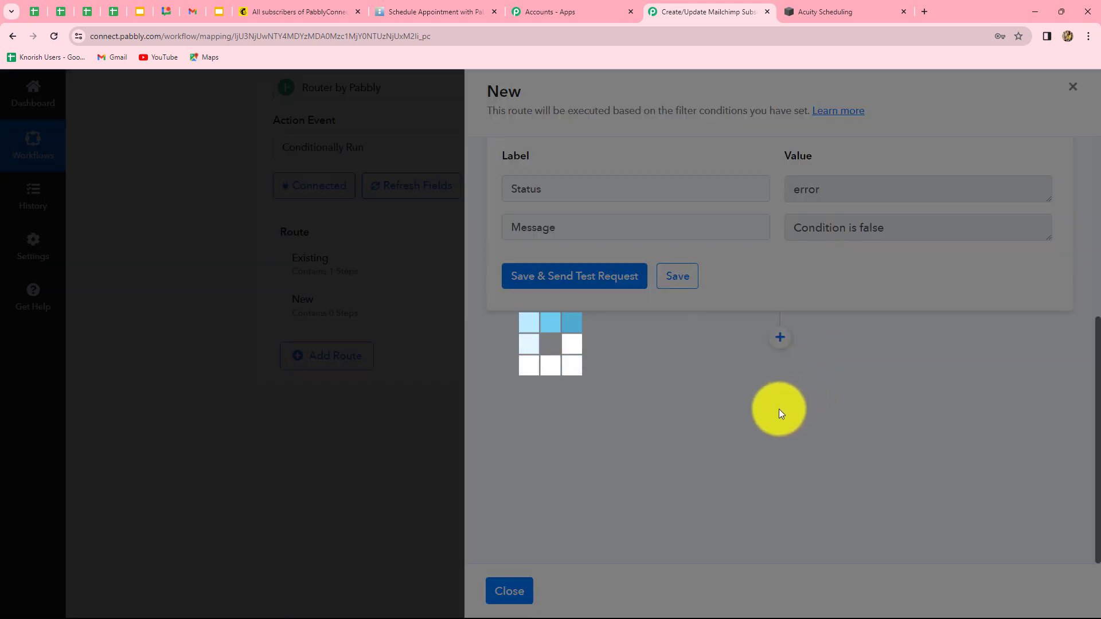
Add a Mailchimp 'Add New Member with Custom Fields' step using the existing connection and PabblyConnect audience
type("mailc")
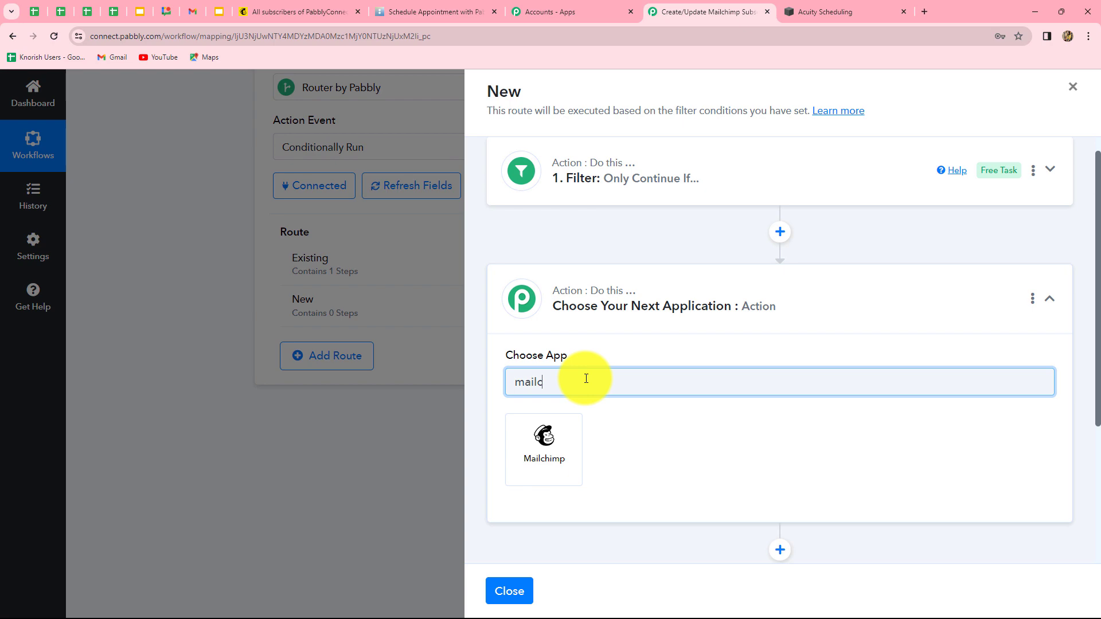
left_click(551, 443)
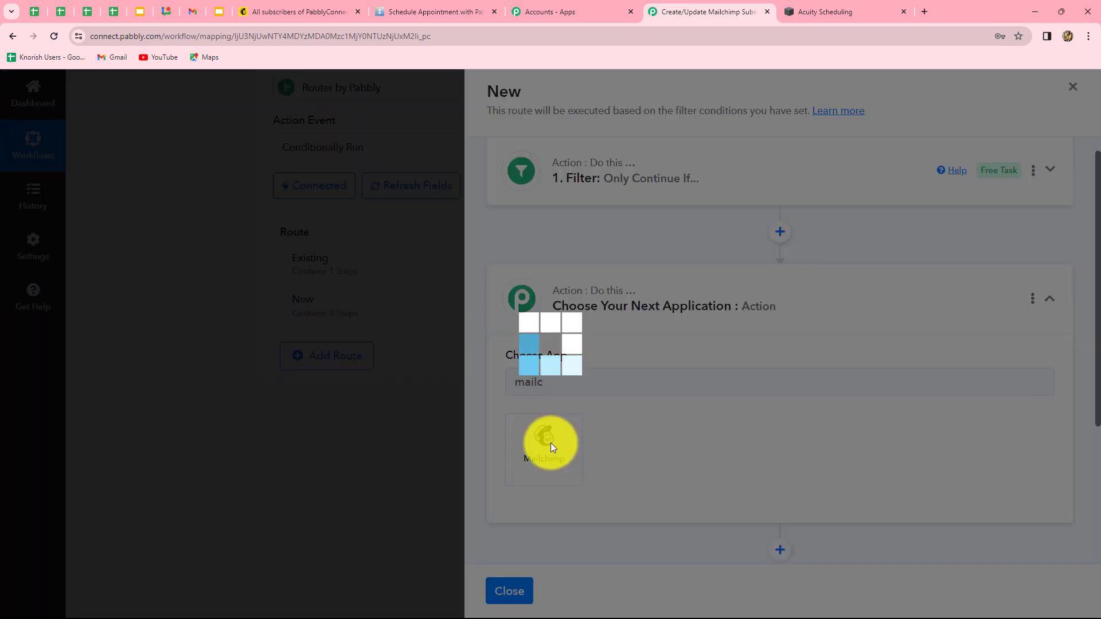
left_click(582, 440)
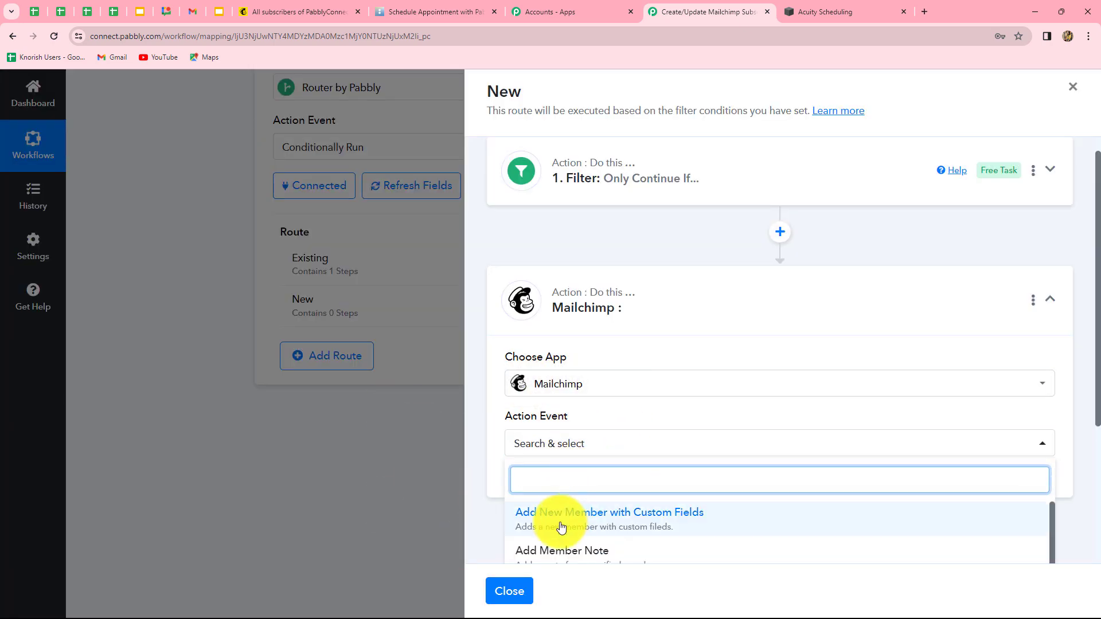
left_click(646, 527)
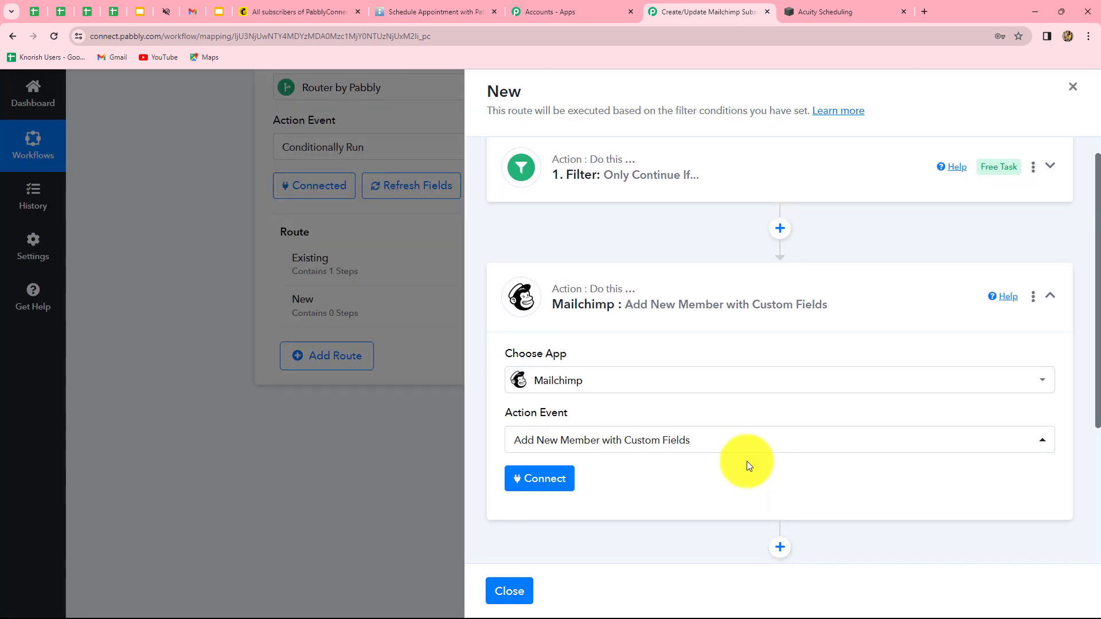
scroll(746, 461, "down", 4)
left_click(523, 270)
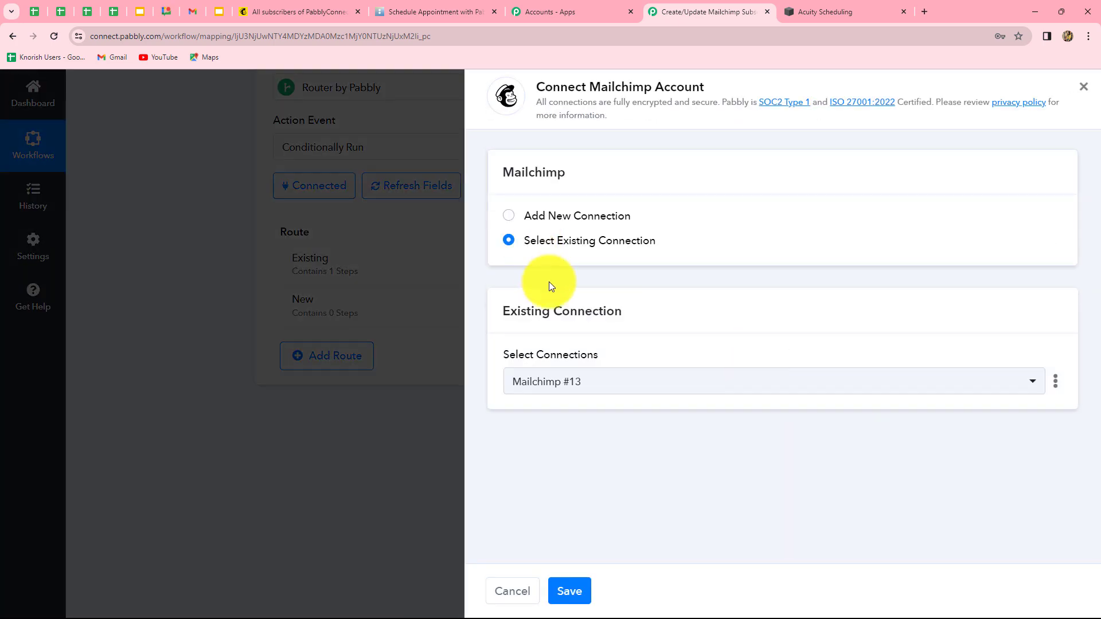
left_click(569, 592)
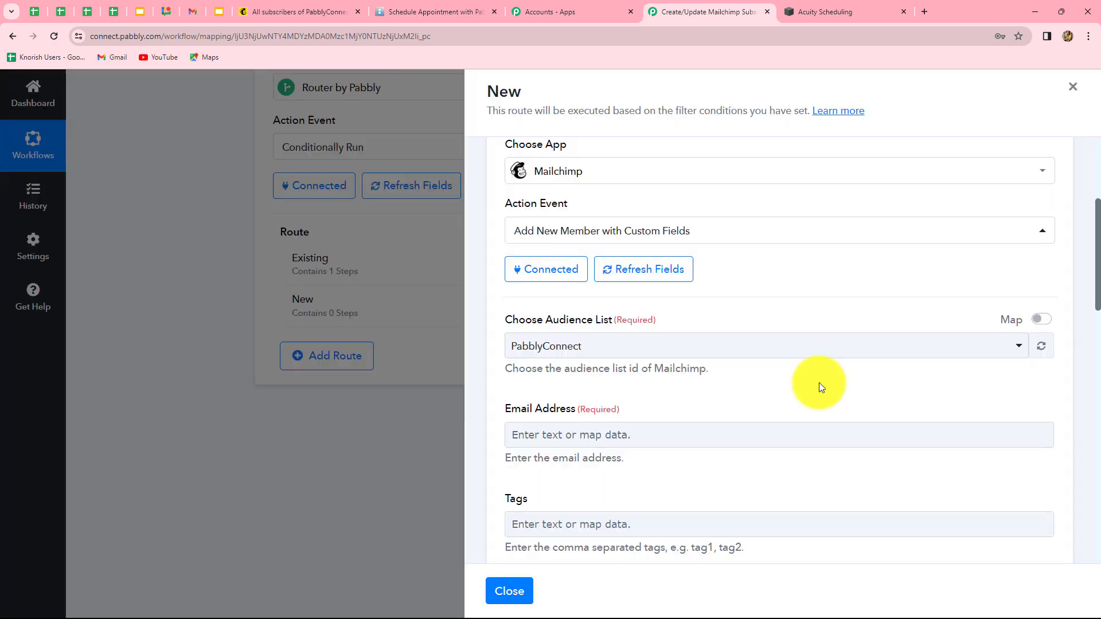
scroll(817, 381, "down", 3)
scroll(817, 380, "up", 1)
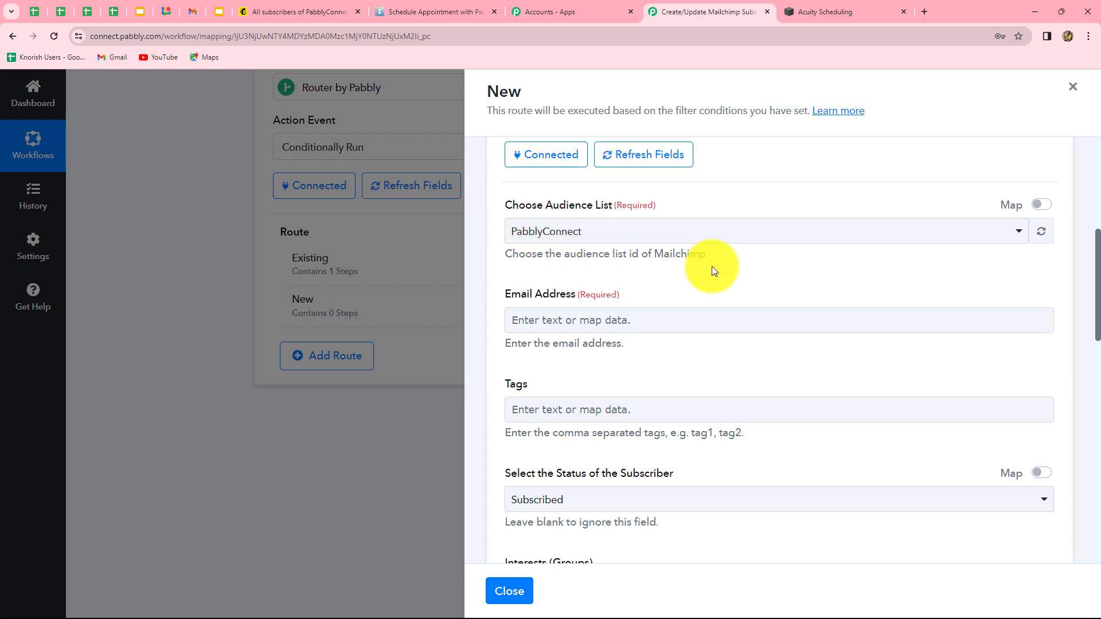
scroll(713, 267, "down", 2)
left_click(644, 205)
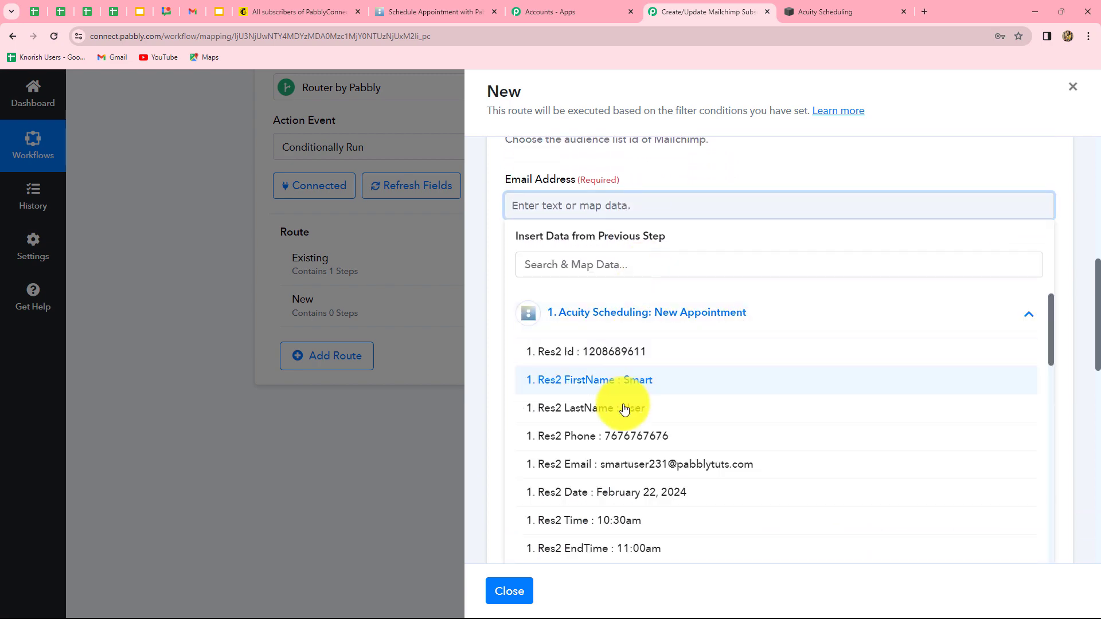
Map Res2 Email into Email Address and add the tags 'New, Acuity Scheduling'
left_click(631, 464)
left_click(732, 281)
scroll(731, 275, "down", 4)
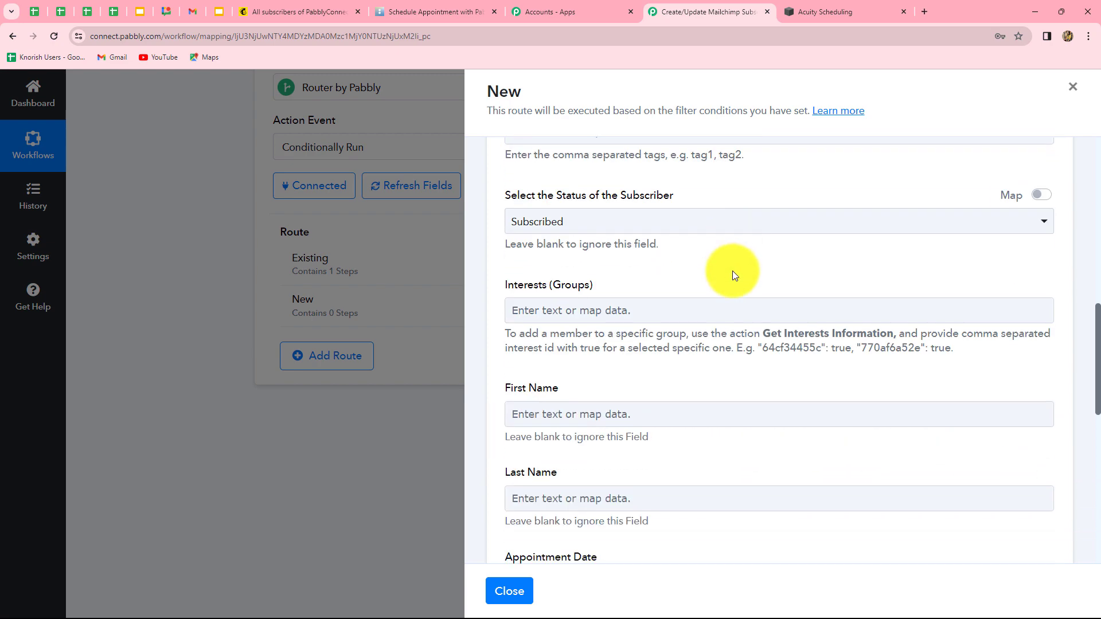
scroll(730, 256, "up", 1)
left_click(620, 185)
type("N")
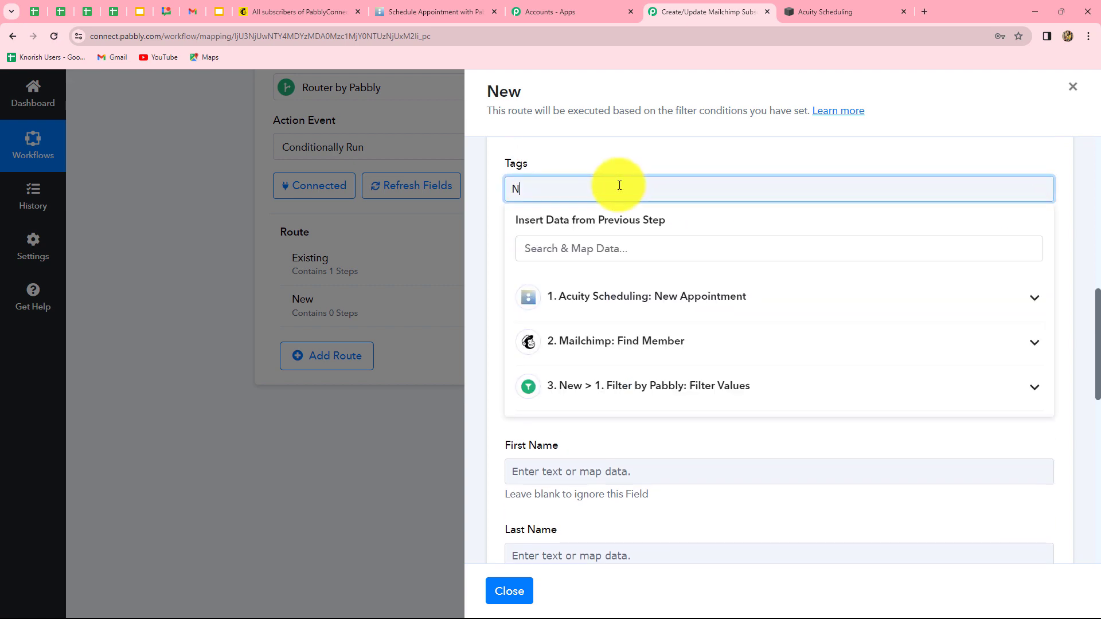
type("ew, Acuity Scheduling")
left_click(503, 272)
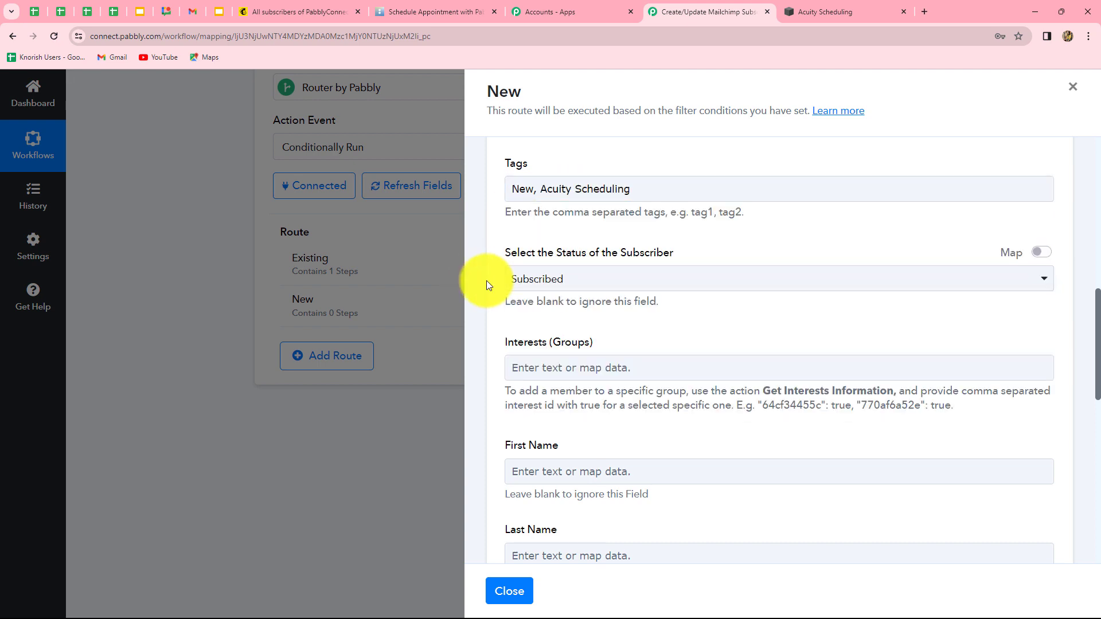
scroll(528, 282, "down", 1)
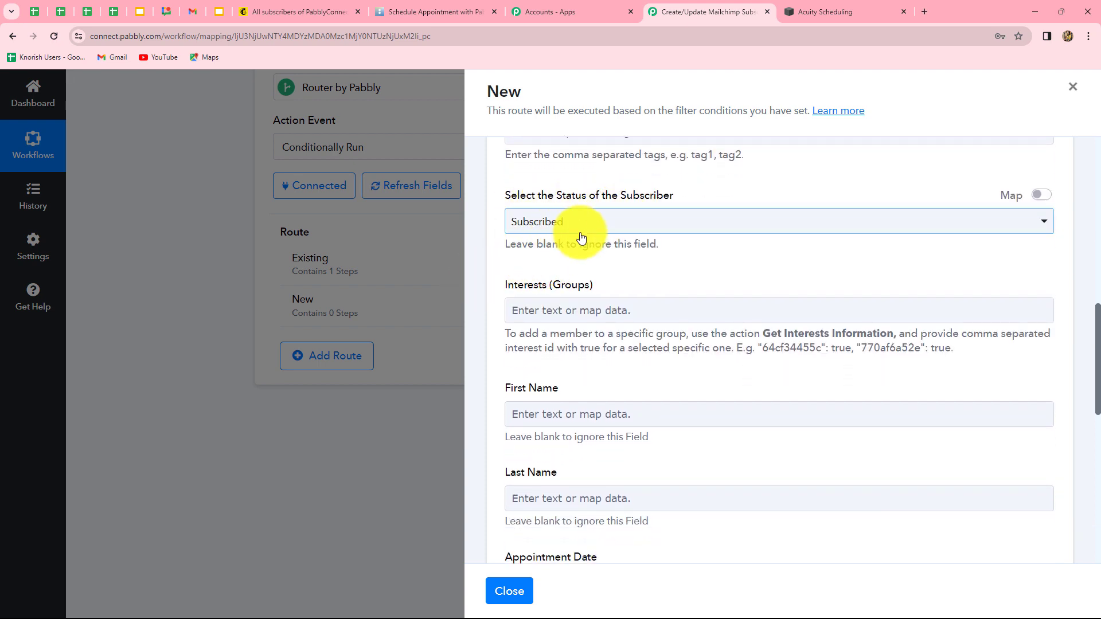
scroll(687, 257, "down", 2)
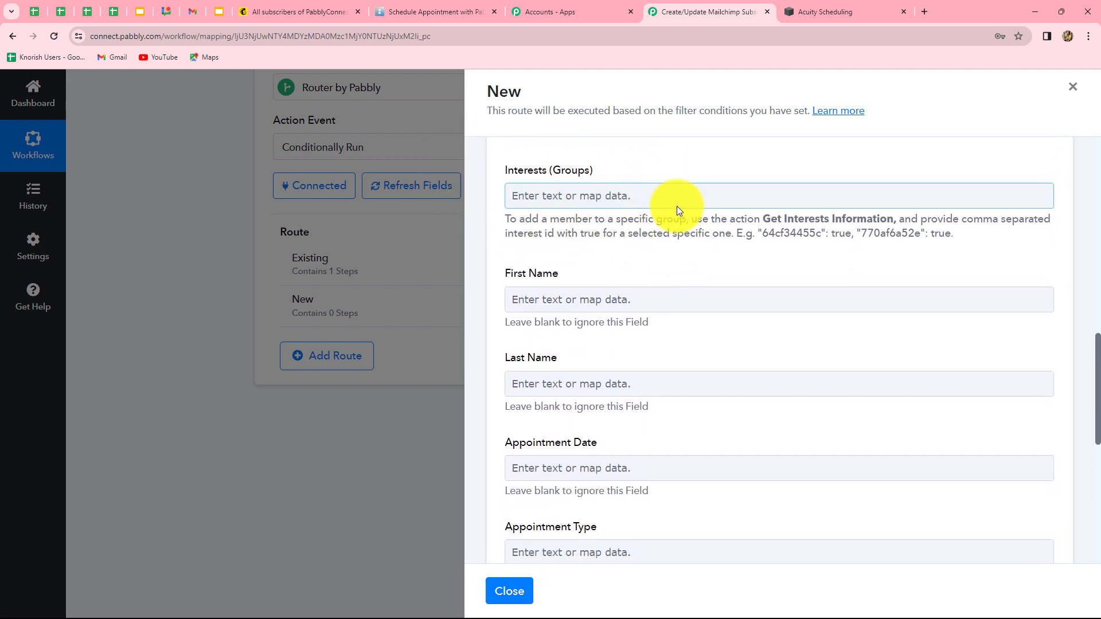
scroll(707, 266, "down", 3)
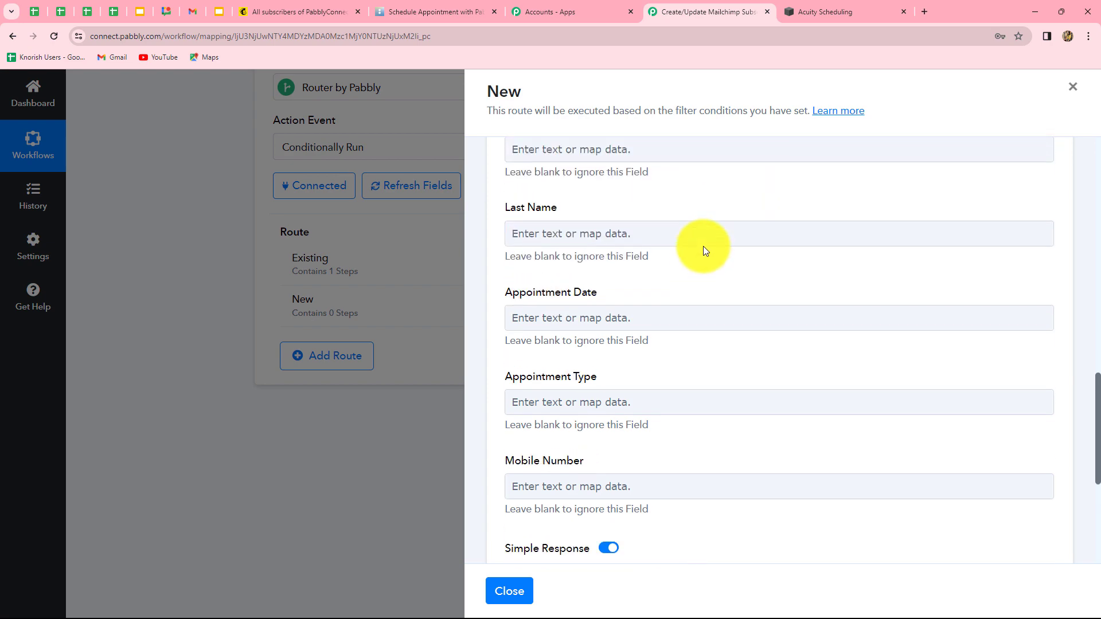
scroll(704, 248, "up", 2)
Map the Acuity first name and last name into First Name and Last Name
left_click(651, 242)
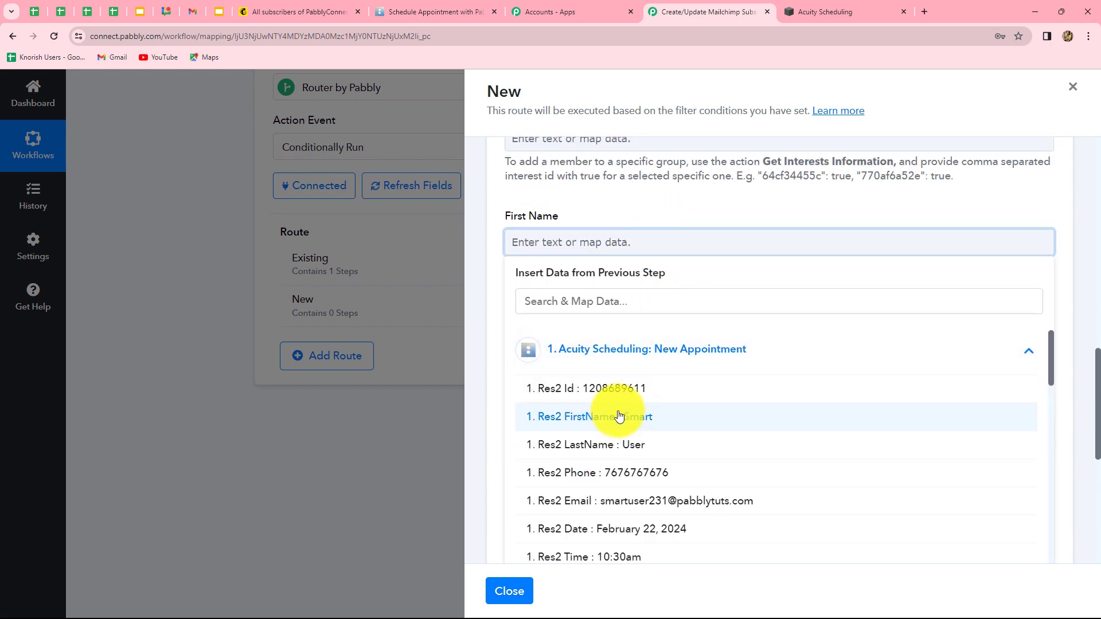
left_click(552, 416)
left_click(484, 421)
scroll(665, 304, "down", 1)
left_click(658, 277)
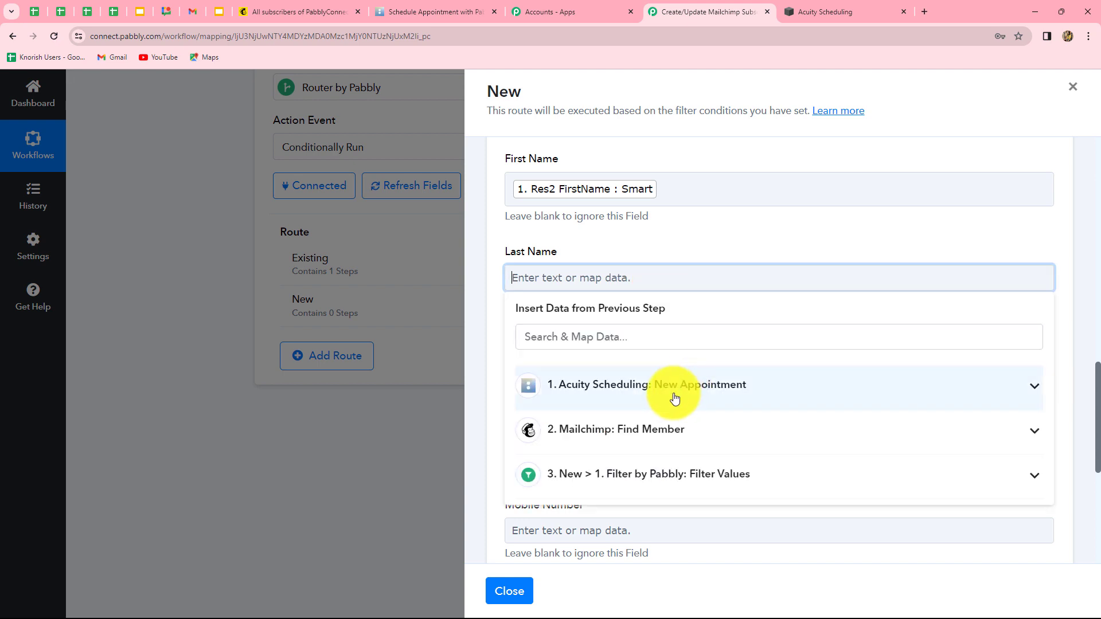
left_click(645, 390)
left_click(631, 479)
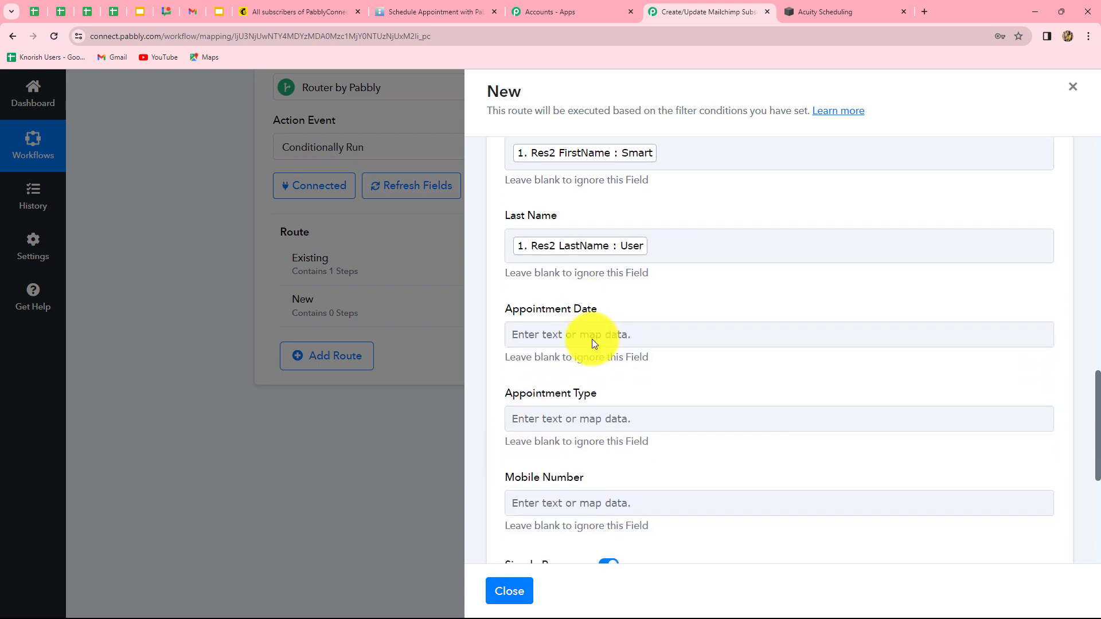
scroll(592, 339, "down", 2)
Map the Acuity Res2 Date, Res2 Type and phone into Appointment Date, Appointment Type and Mobile Number
left_click(607, 199)
left_click(652, 306)
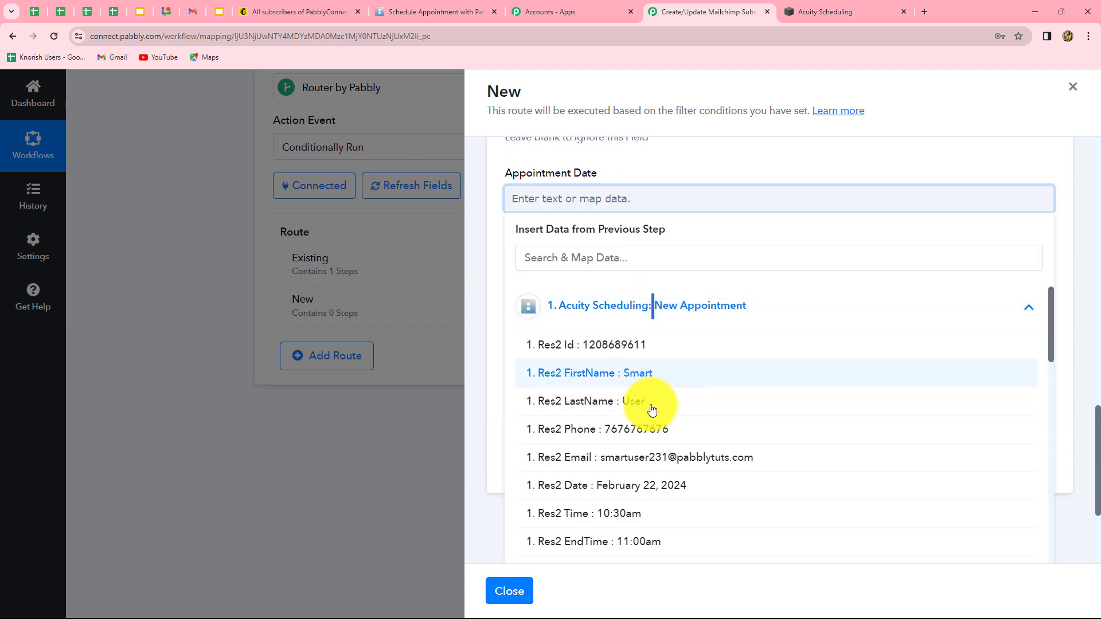
left_click(644, 495)
left_click(600, 294)
left_click(523, 351)
type("ty")
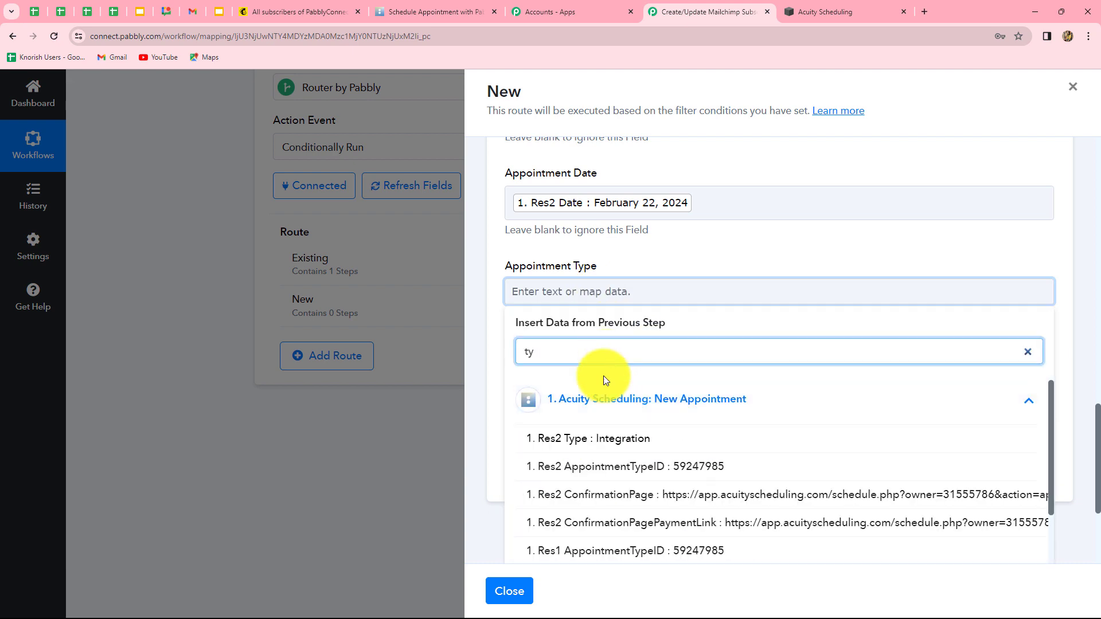
left_click(607, 447)
left_click(493, 443)
scroll(494, 433, "down", 2)
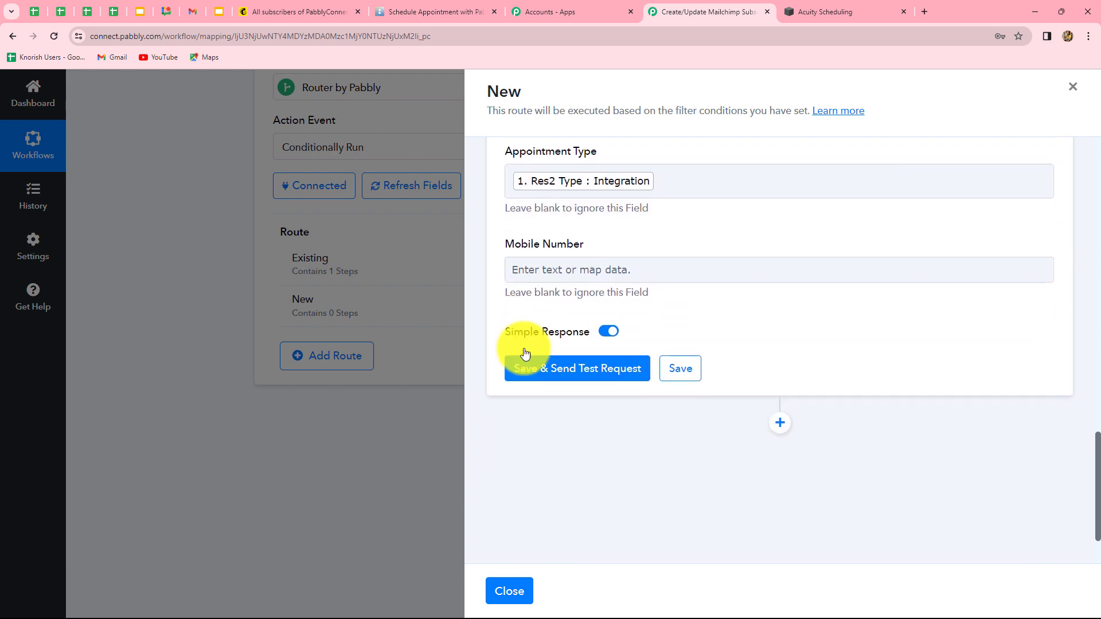
left_click(570, 271)
left_click(590, 375)
left_click(579, 496)
left_click(485, 504)
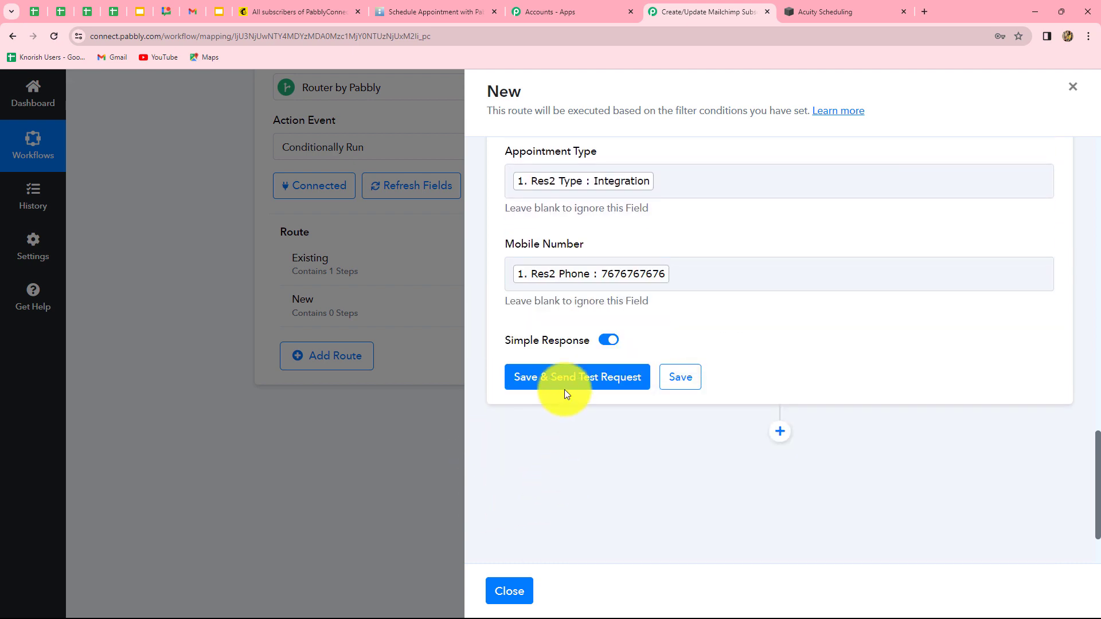
Save the add-member step and test it, getting a Member Exists response with status 400
left_click(564, 381)
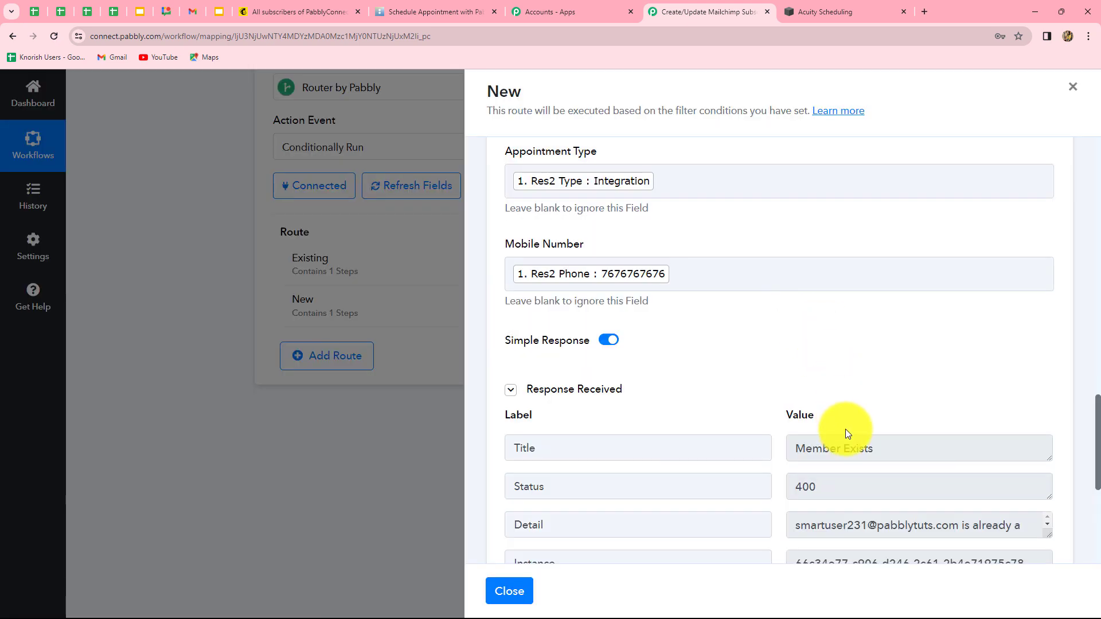
scroll(860, 401, "down", 2)
left_click_drag(875, 333, 786, 338)
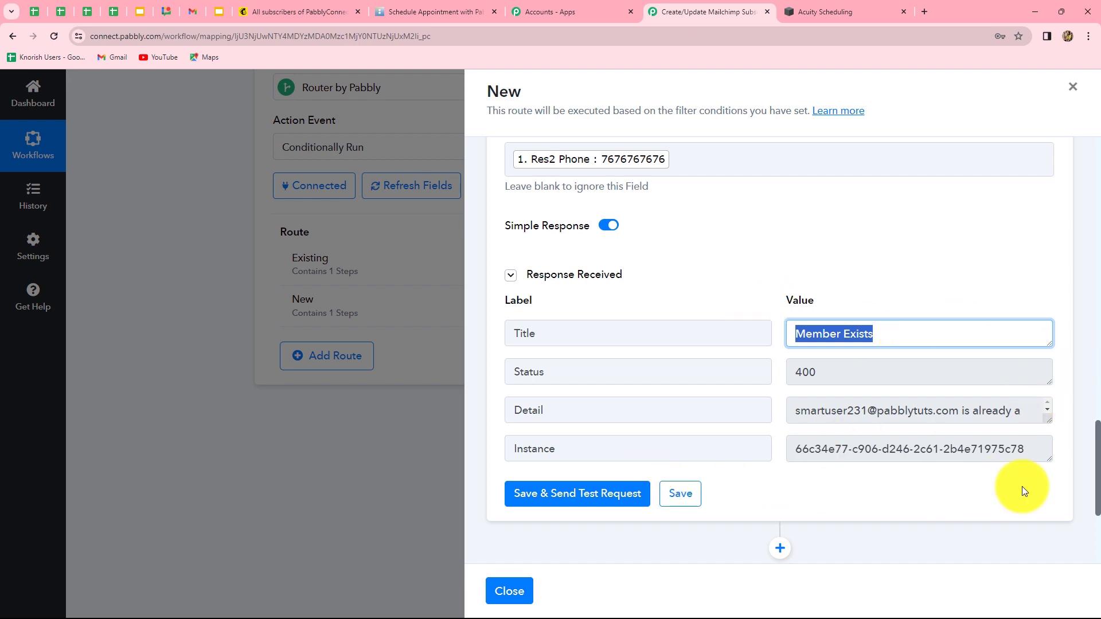
Close the New route panel and scroll back to the top of the workflow
left_click(1074, 90)
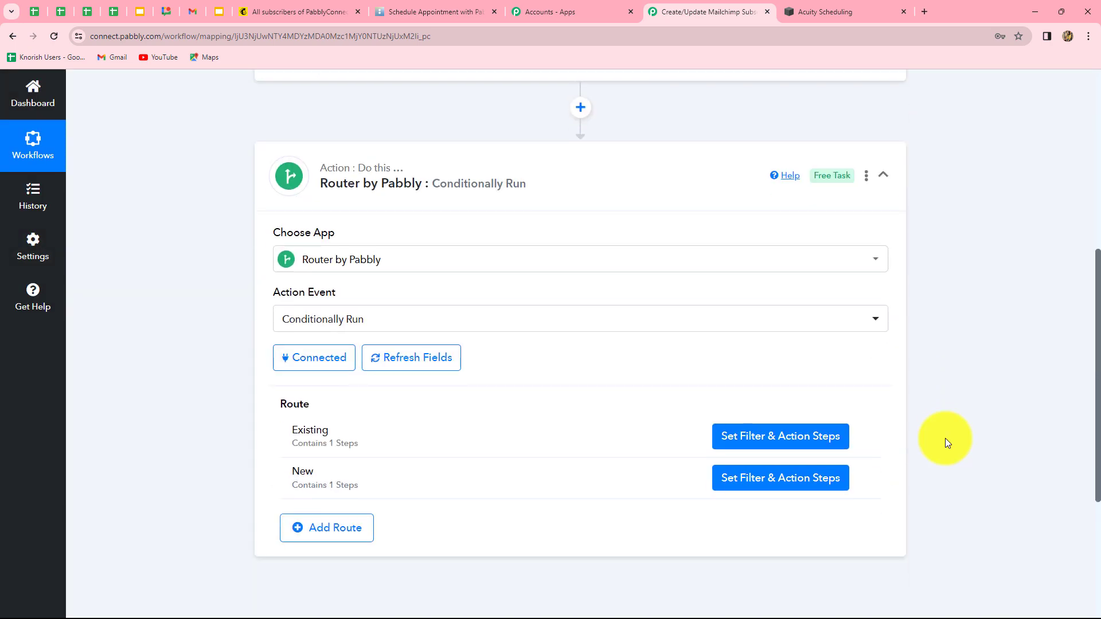
scroll(946, 439, "up", 2)
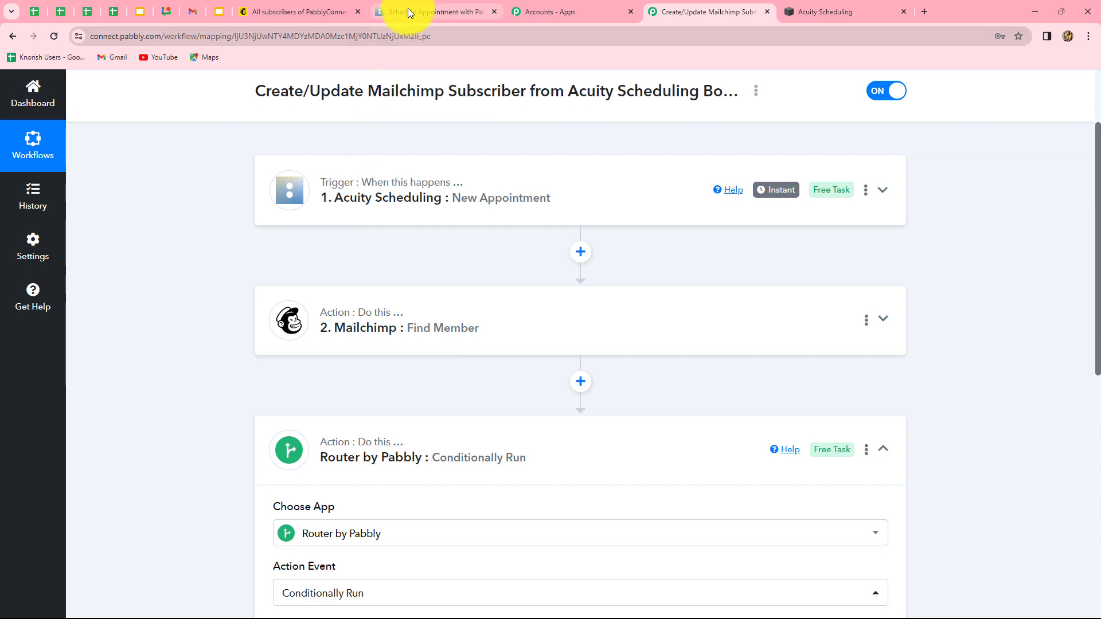
Start a new Connect booking in the Friday, February 23 11:00am time slot
mouse_move(408, 8)
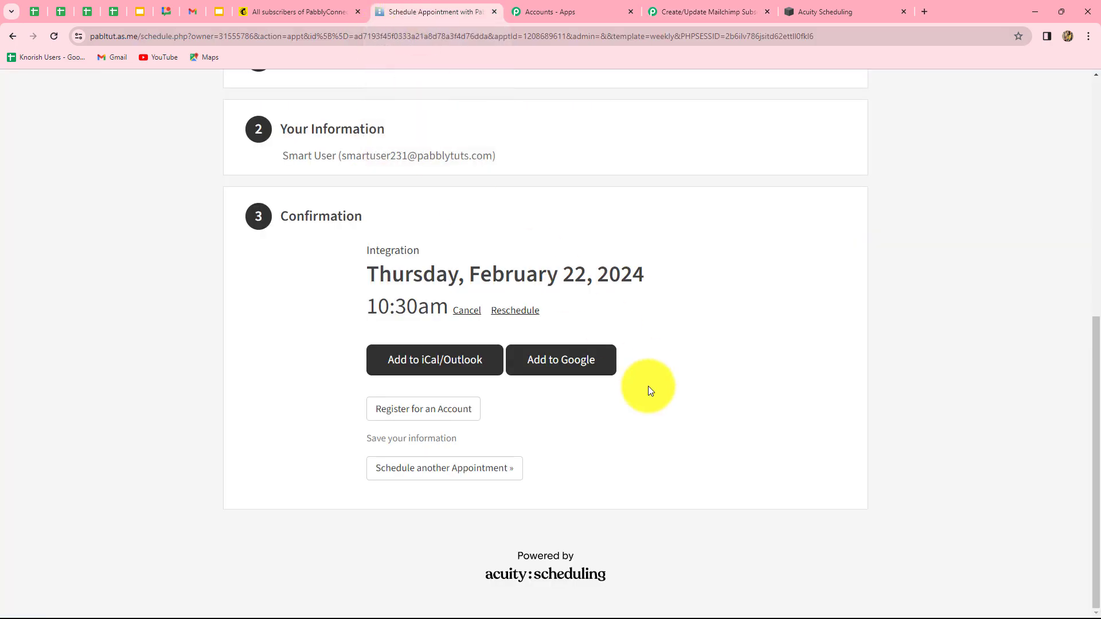
scroll(648, 386, "up", 8)
scroll(155, 205, "down", 4)
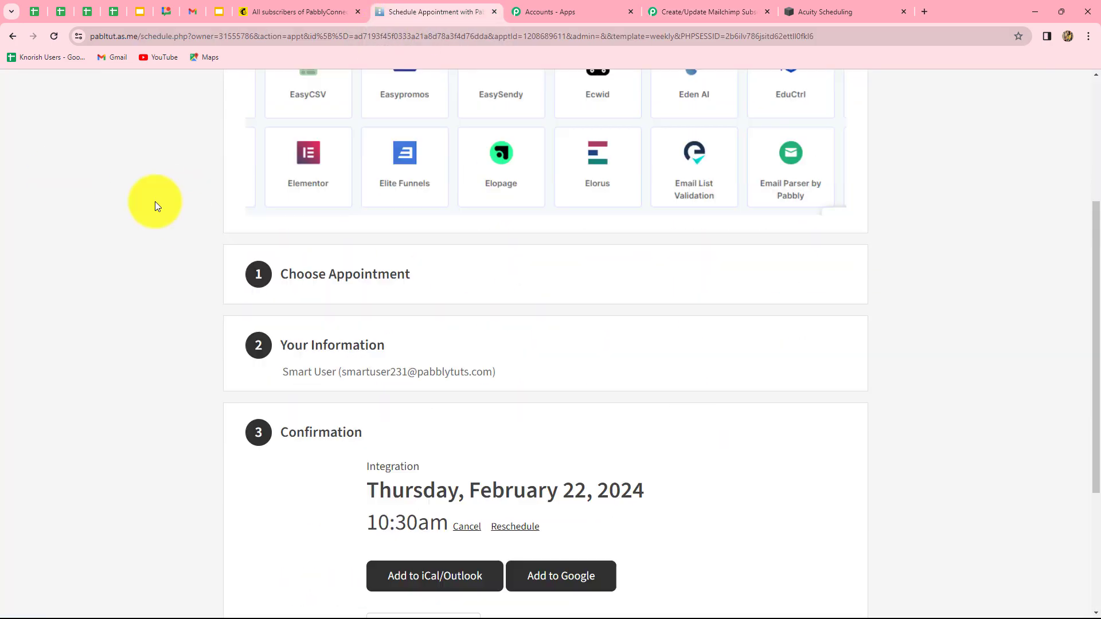
left_click(385, 276)
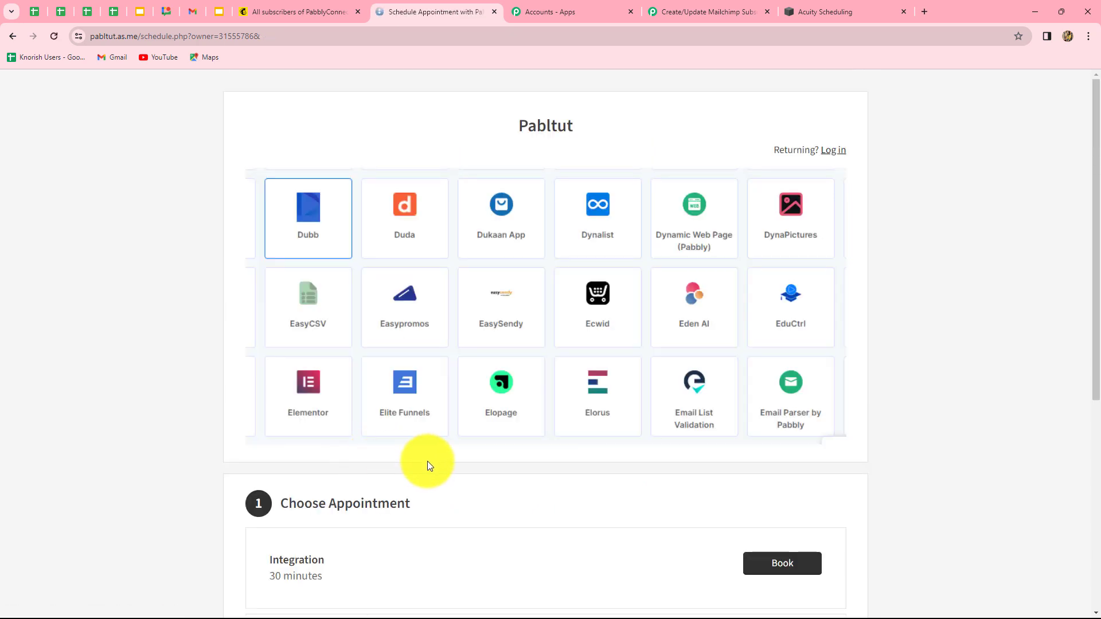
scroll(428, 461, "down", 6)
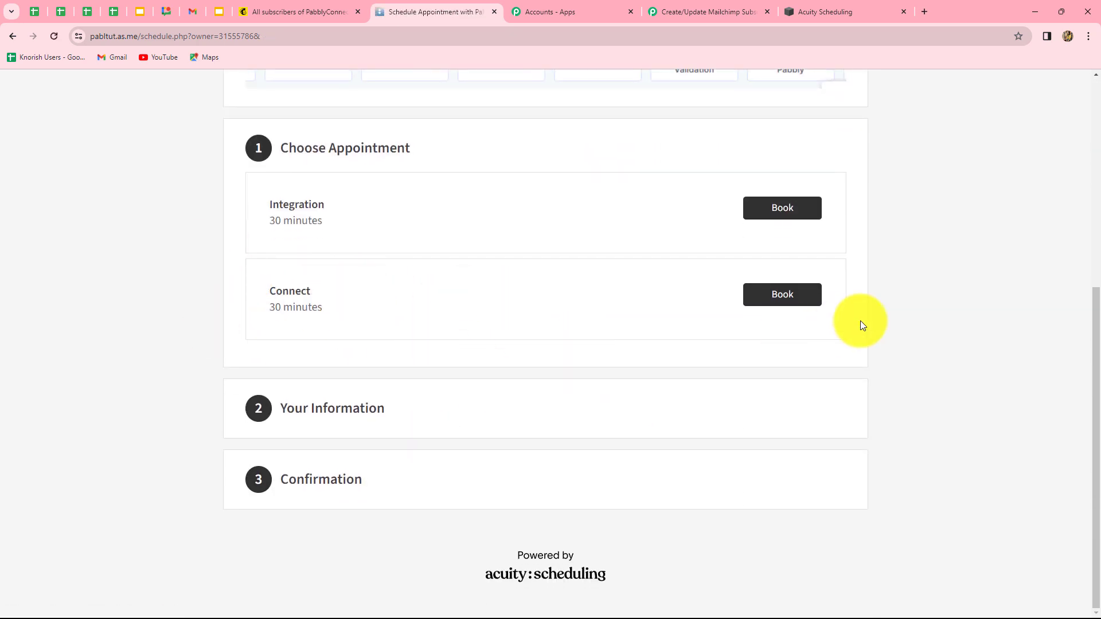
left_click(782, 294)
scroll(795, 338, "down", 4)
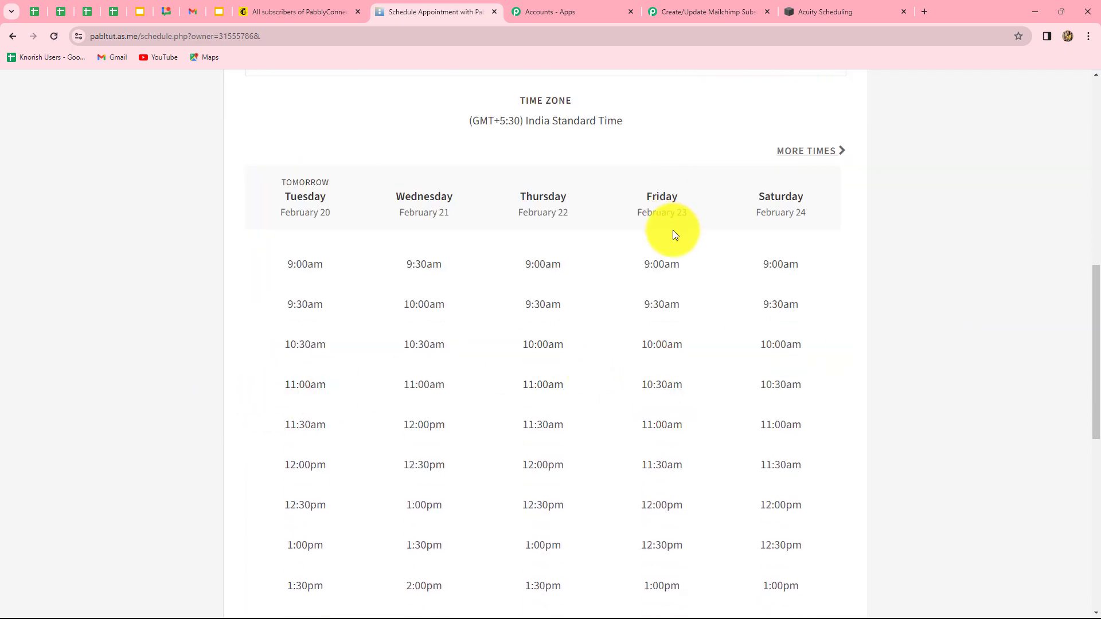
left_click(661, 425)
left_click(670, 453)
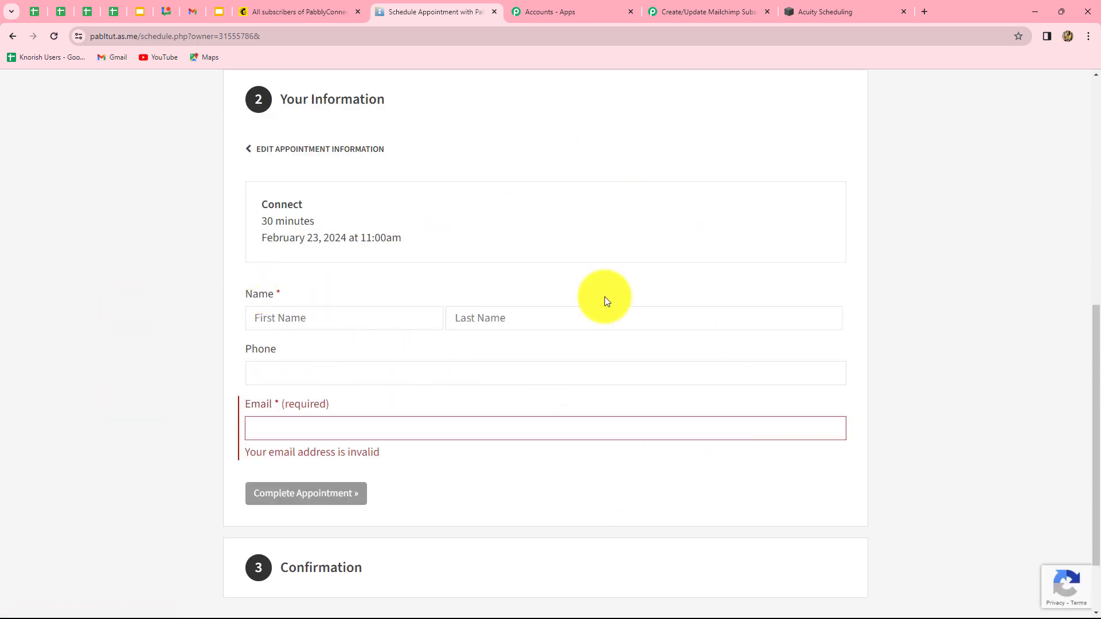
Enter the customer's first name, last name and phone number, and complete the appointment
left_click(307, 316)
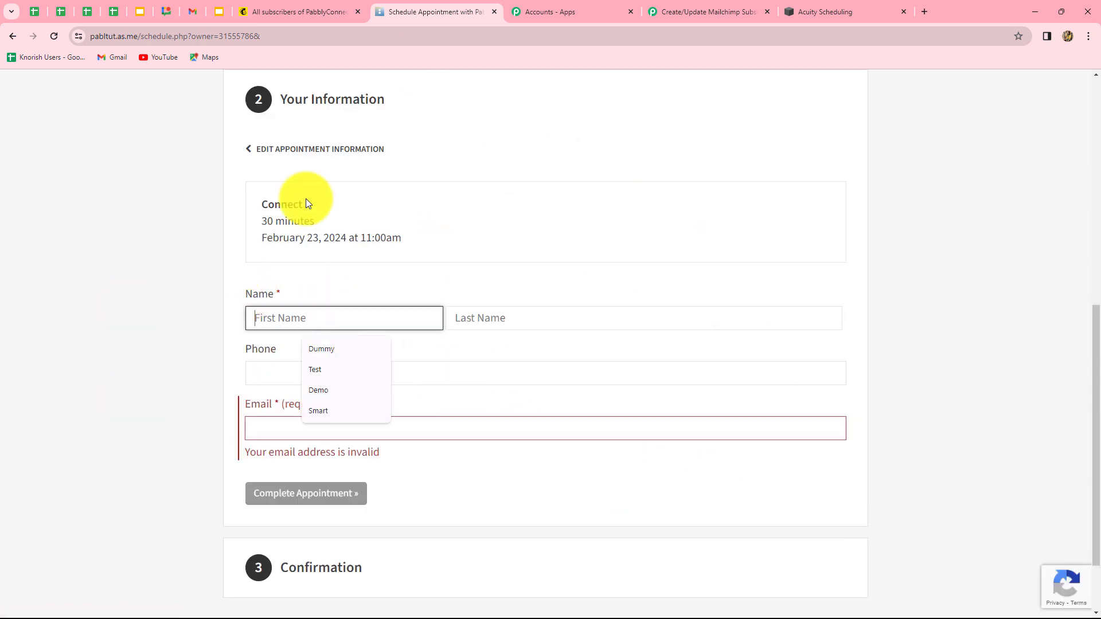
type("New")
left_click(477, 315)
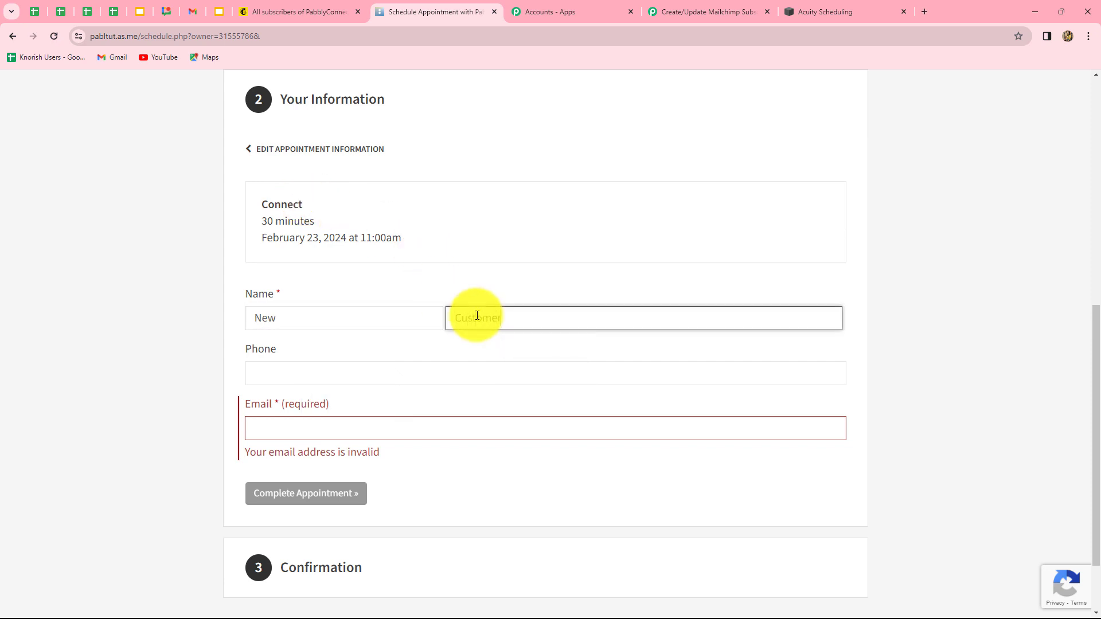
key("Return")
left_click(364, 372)
type("67")
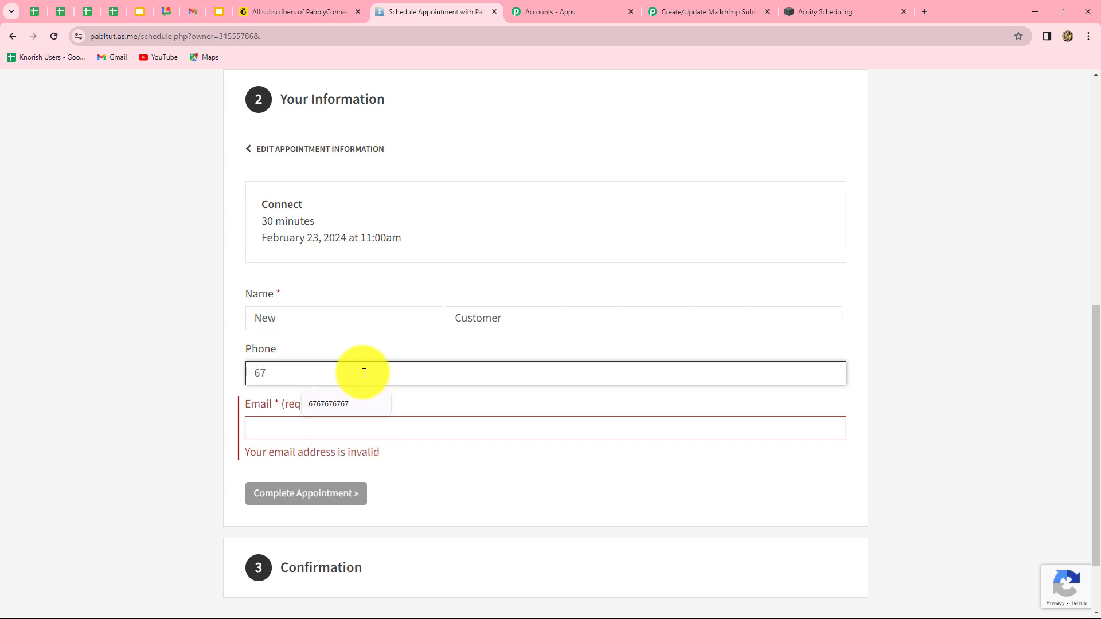
left_click(335, 473)
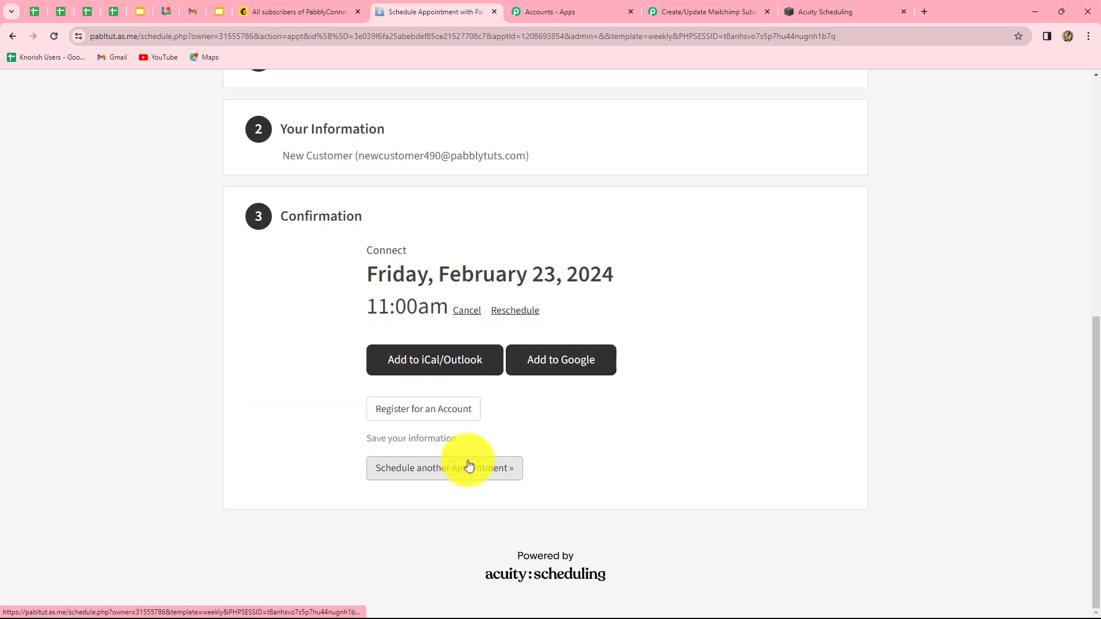
scroll(436, 494, "up", 2)
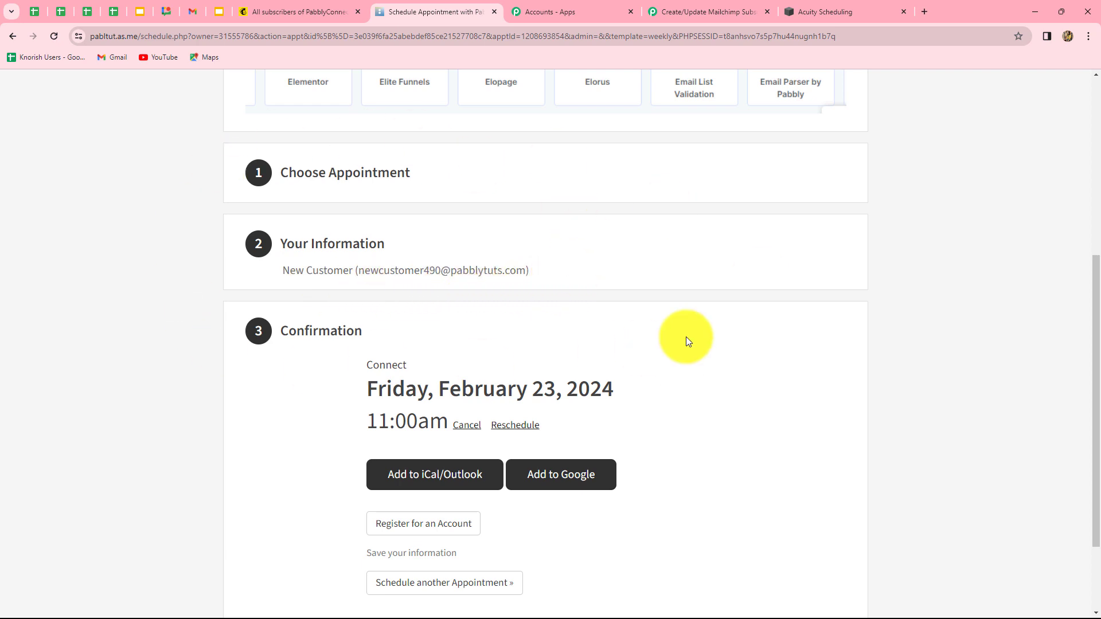
left_click(286, 7)
Reload Mailchimp contacts and confirm the new customer's 02/23/2024, Connect and acuity scheduling tags
left_click(55, 40)
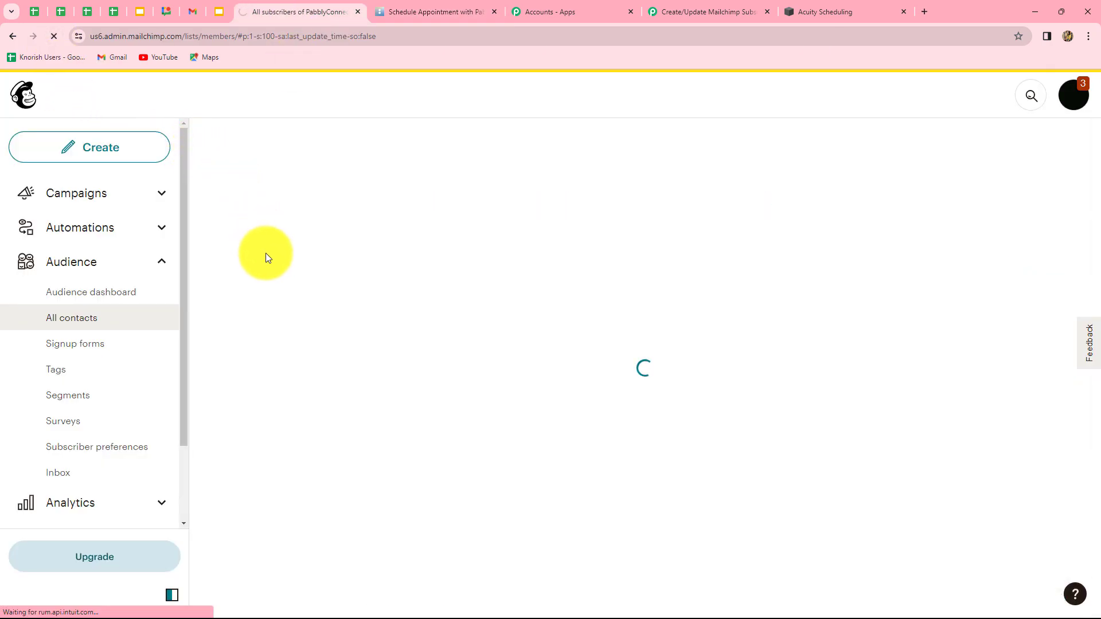
scroll(249, 286, "down", 3)
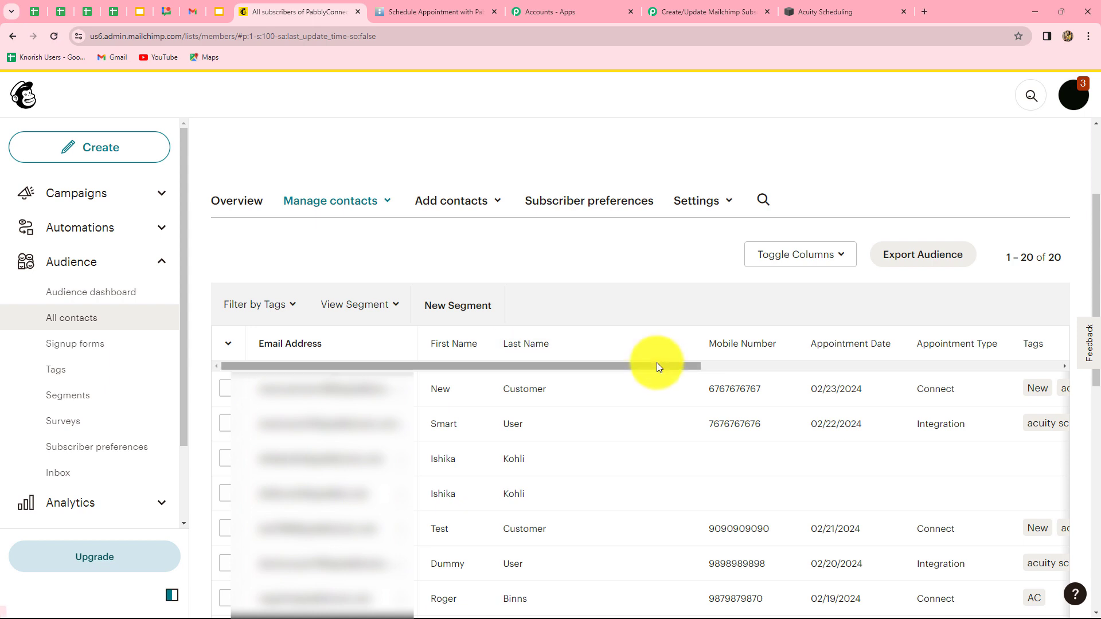
left_click_drag(656, 362, 836, 344)
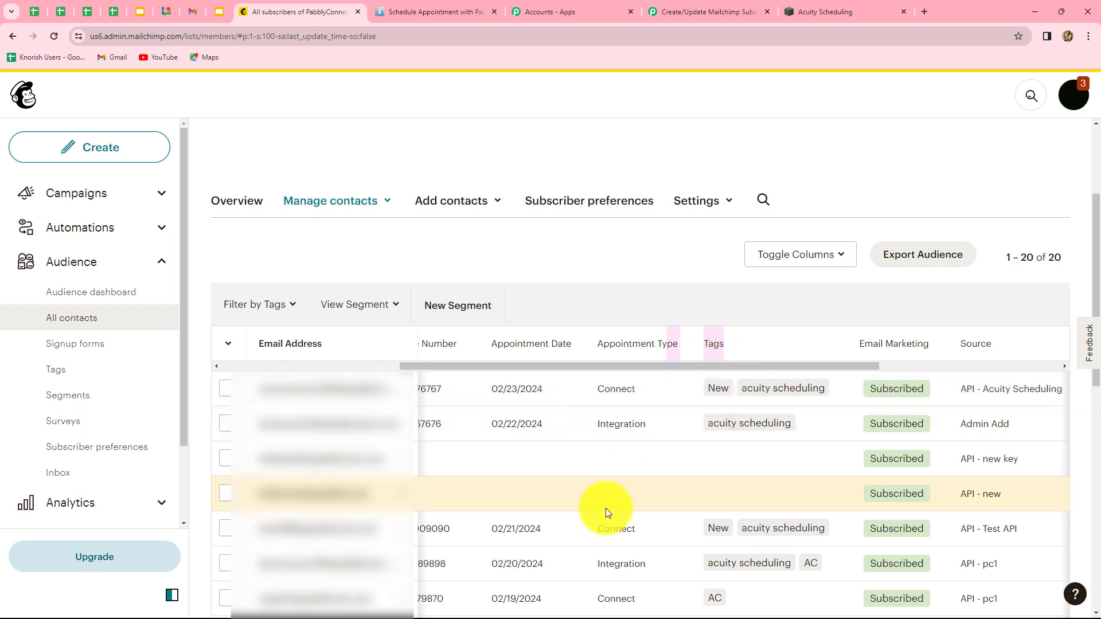
left_click(656, 5)
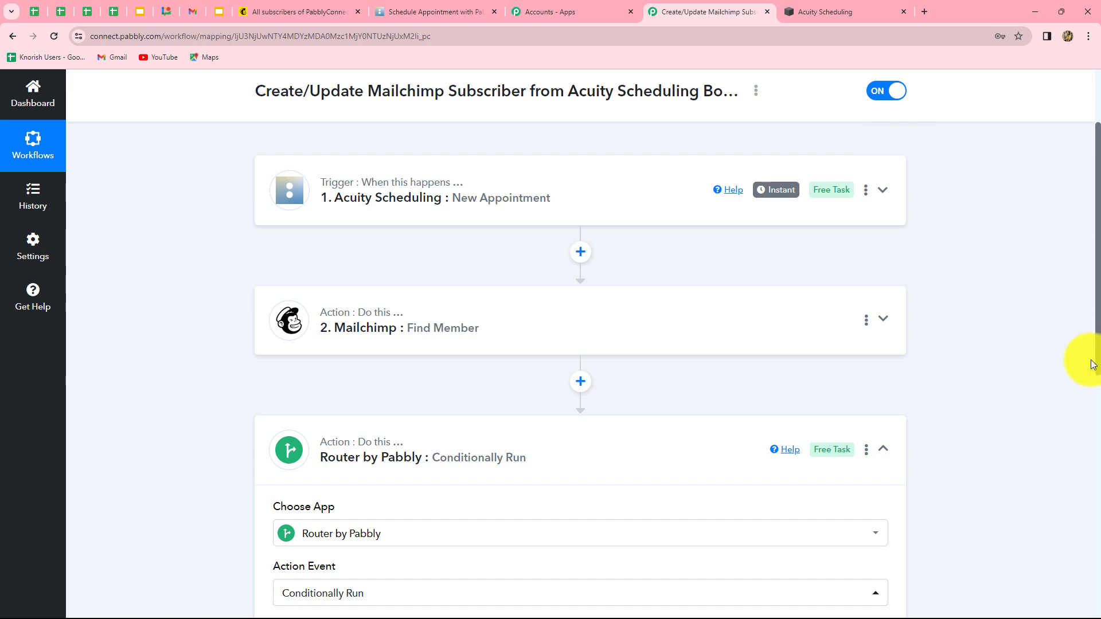
scroll(1093, 364, "down", 5)
scroll(1092, 364, "up", 4)
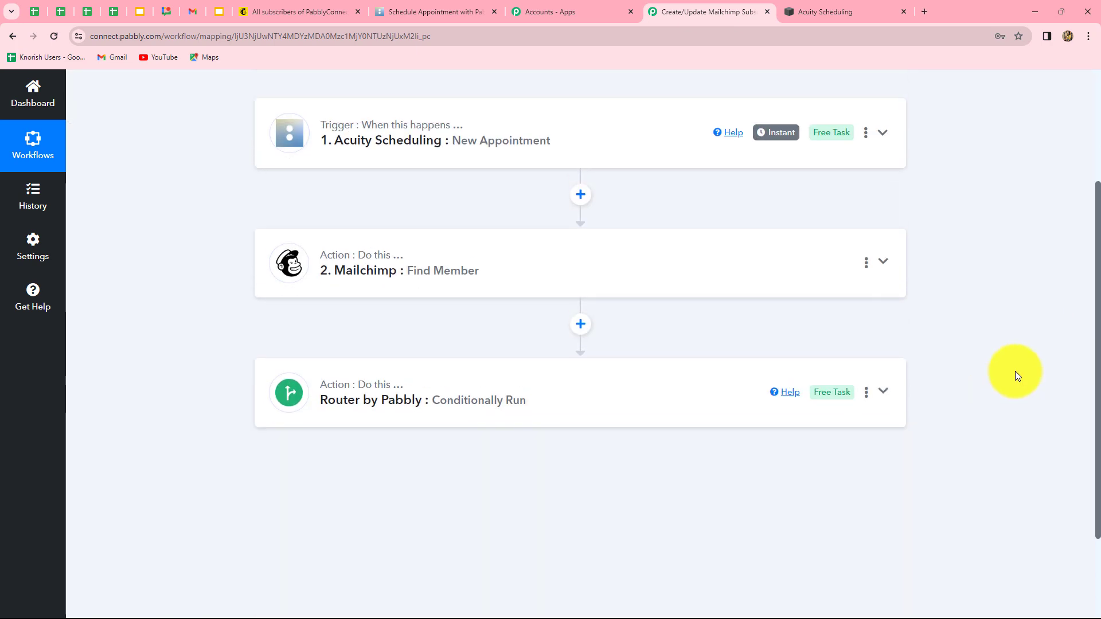